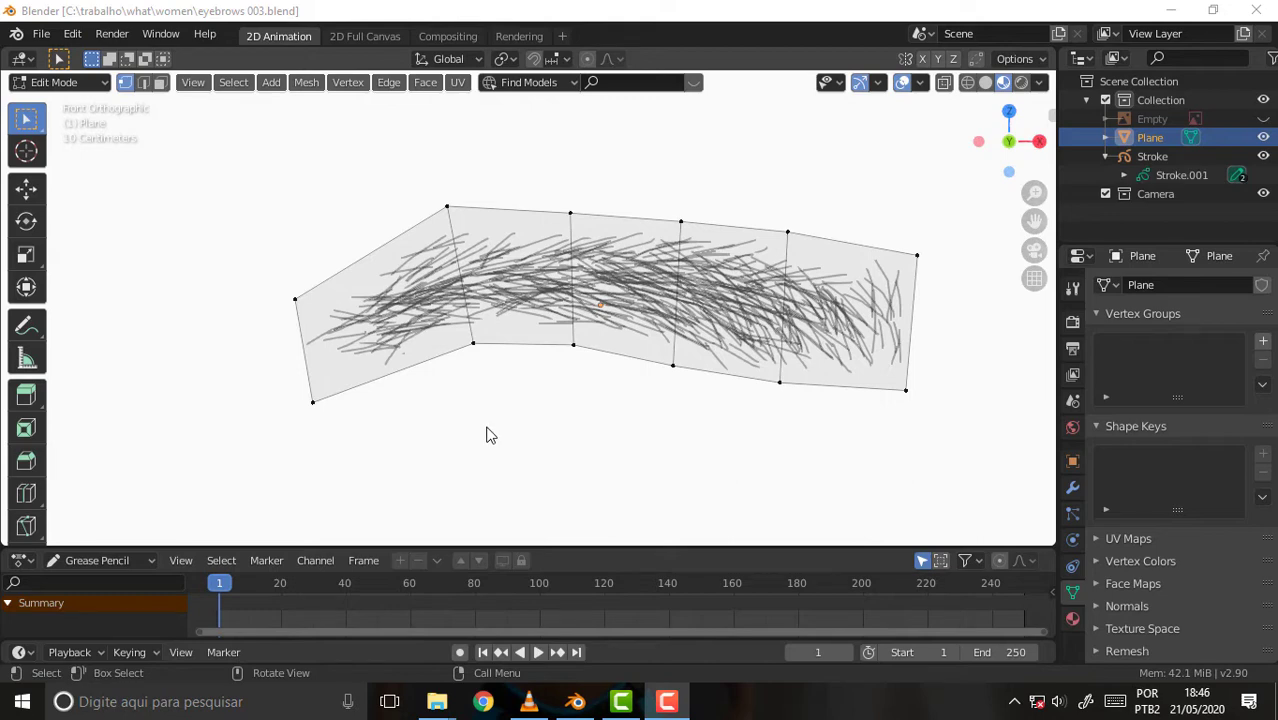
In Edge select mode, Shift-select the plane's left edge plus its four vertical cross edges
click(303, 360)
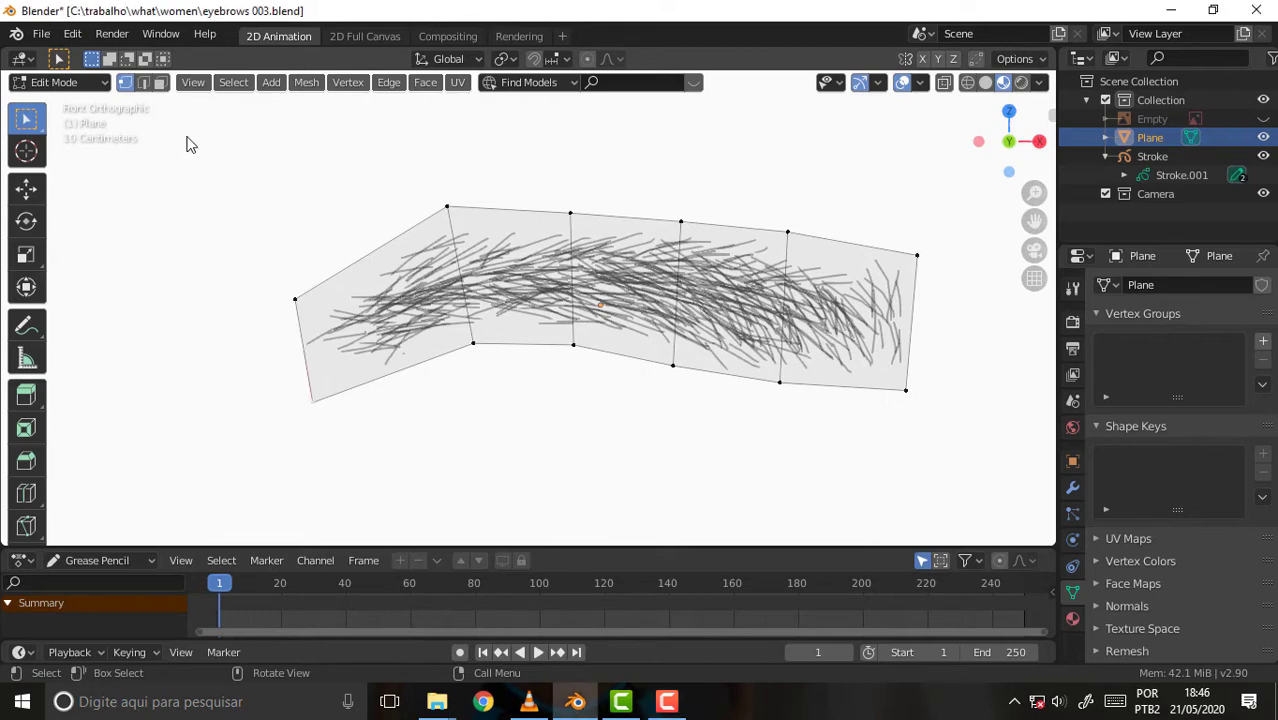
click(143, 83)
click(301, 348)
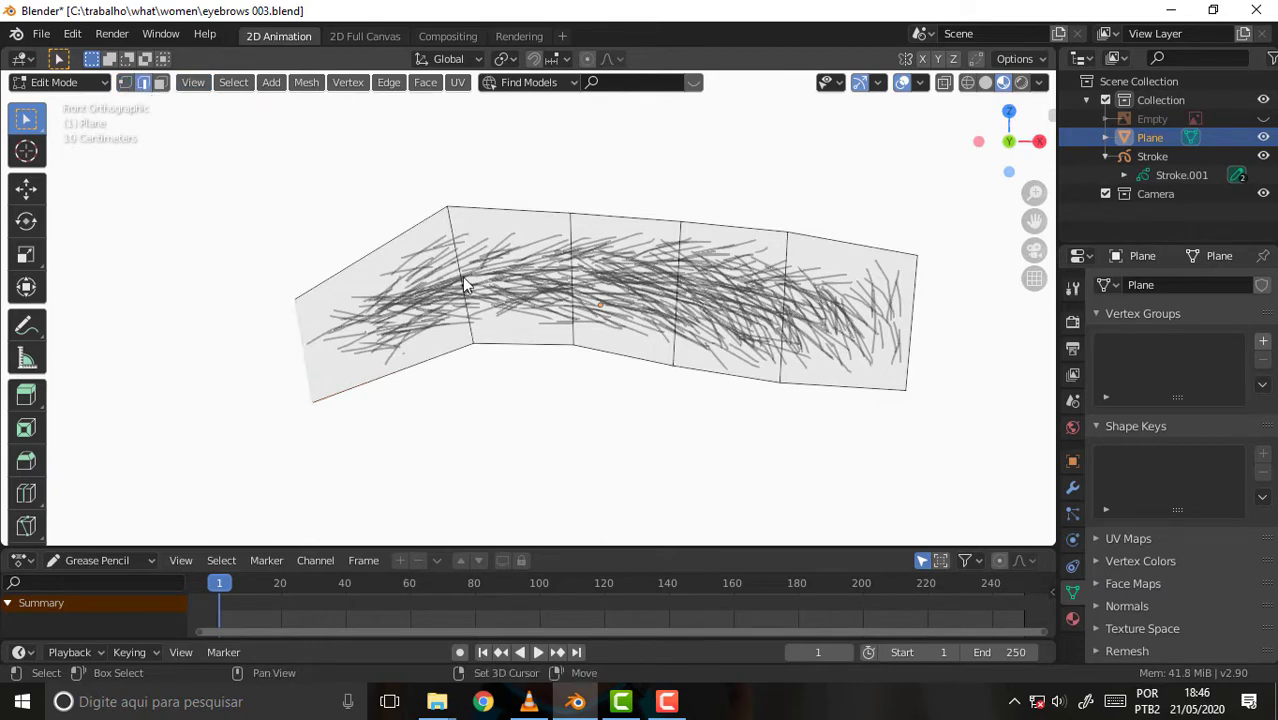
shift+click(568, 264)
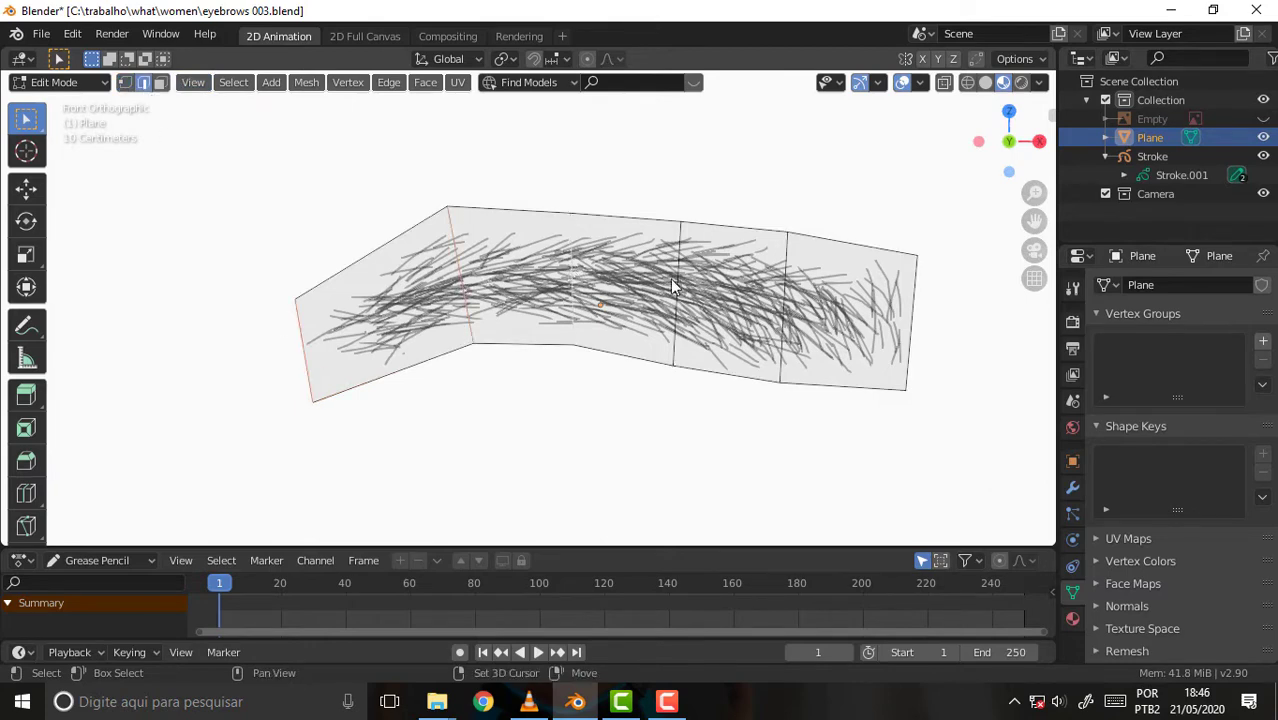
shift+click(679, 281)
shift+click(785, 300)
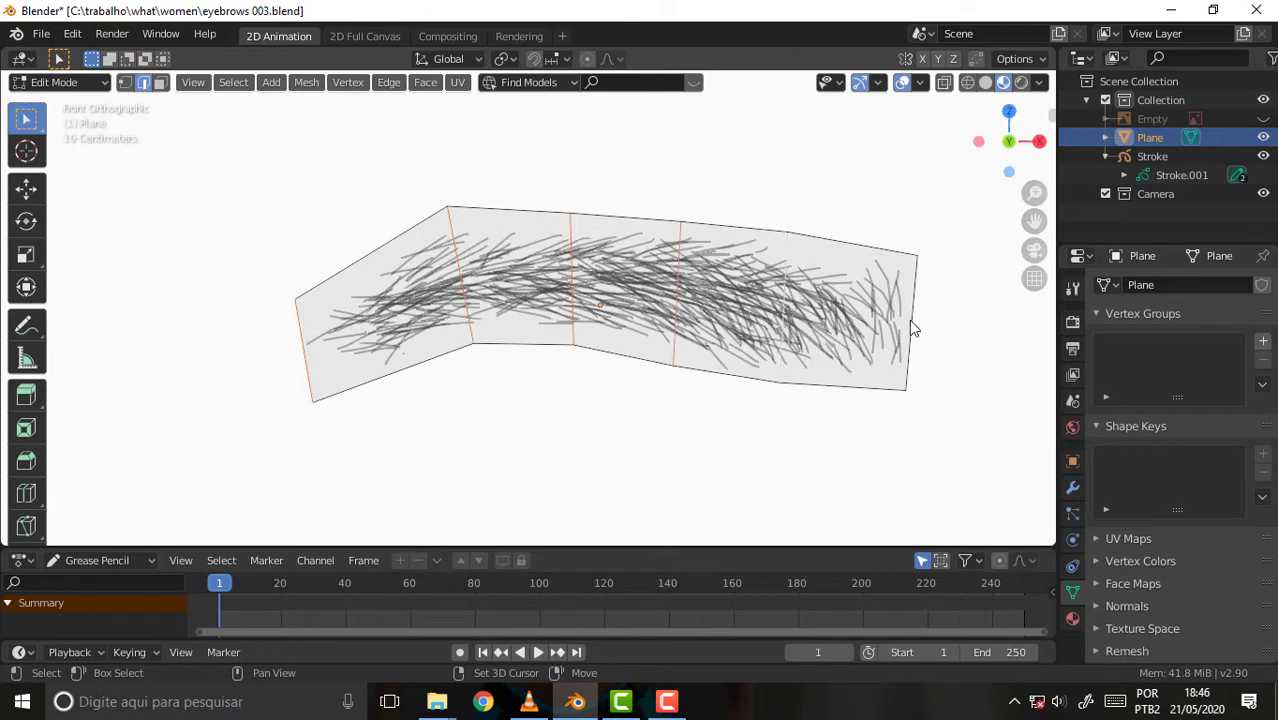
shift+click(911, 322)
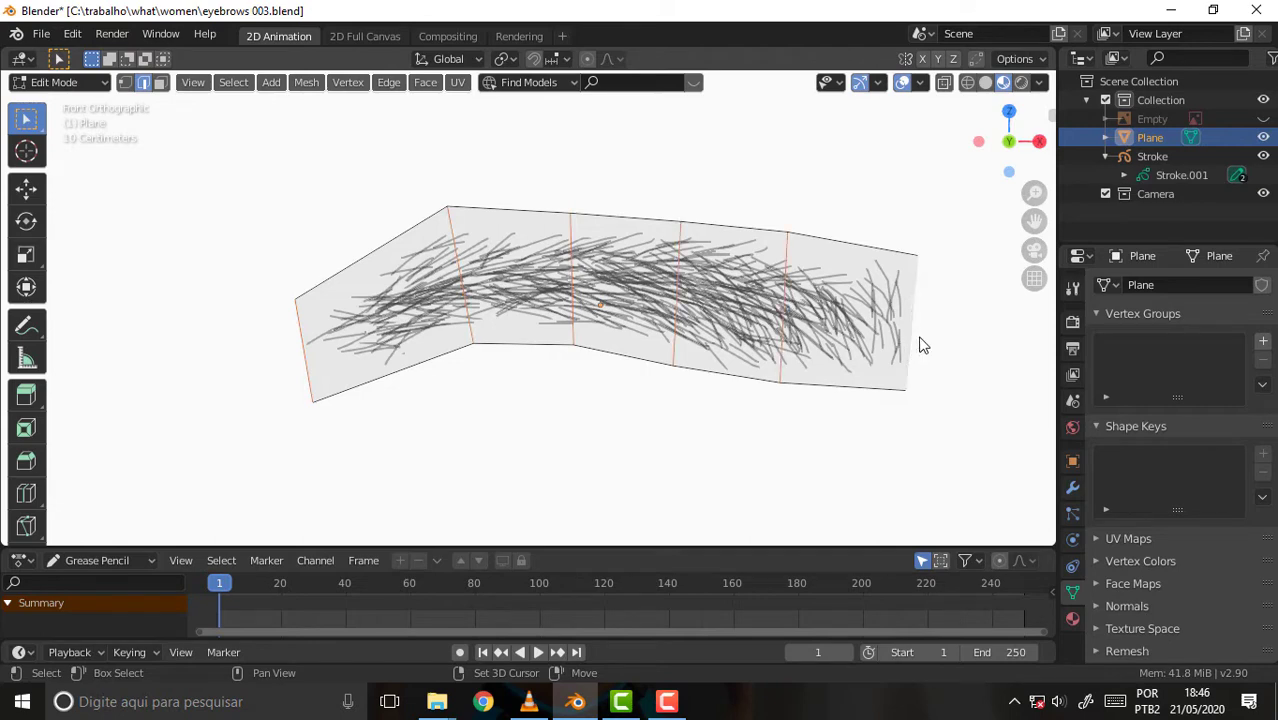
Add one horizontal loop cut along the plane's length, then show the Modifier properties
click(27, 496)
click(310, 335)
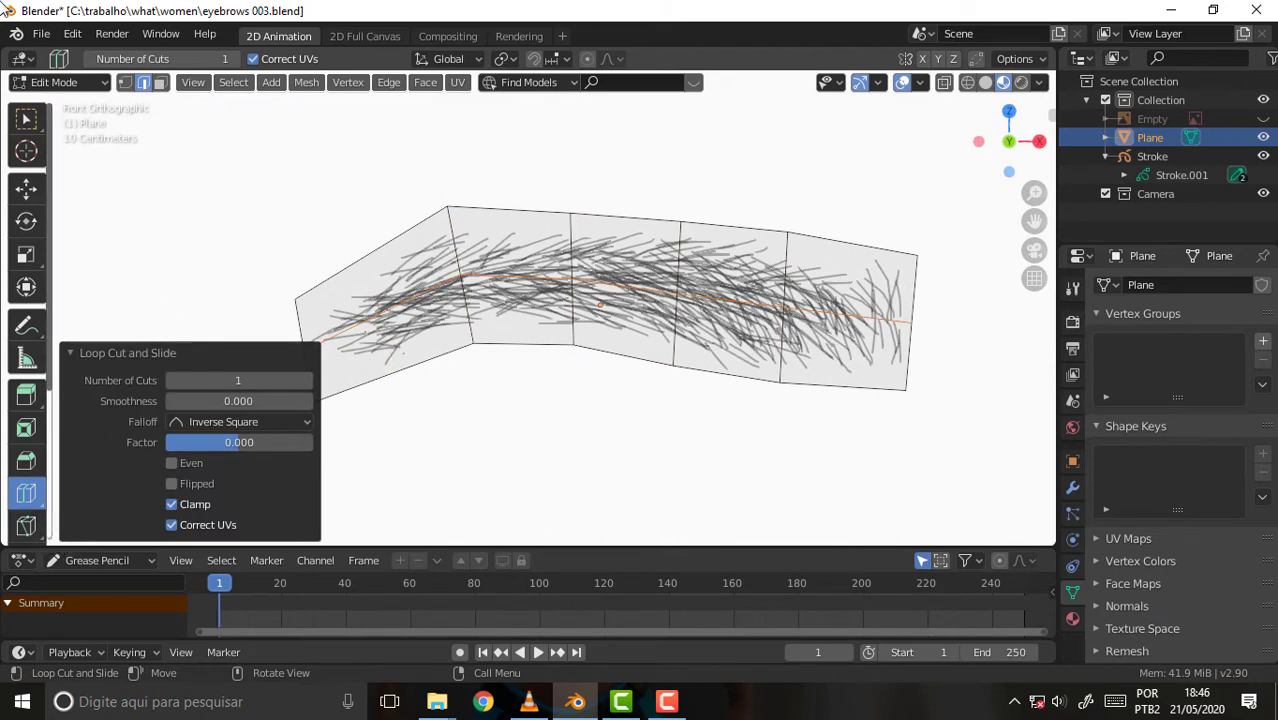
click(26, 118)
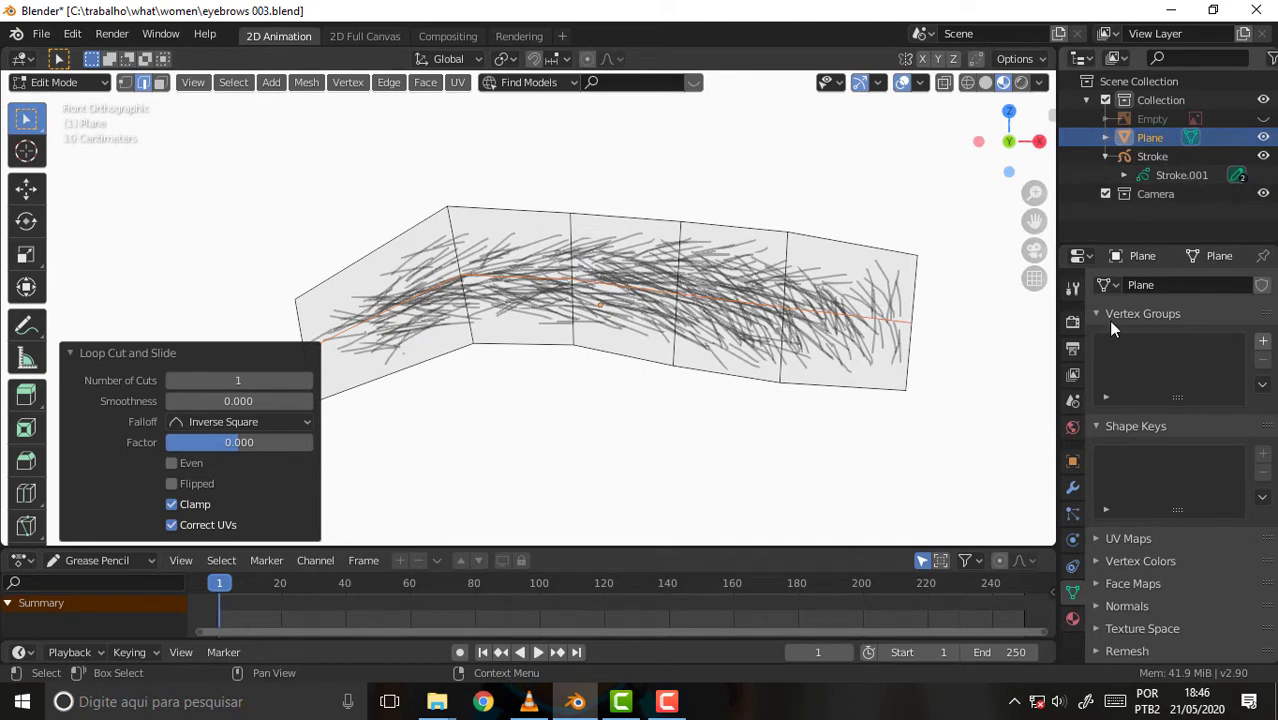
click(1072, 487)
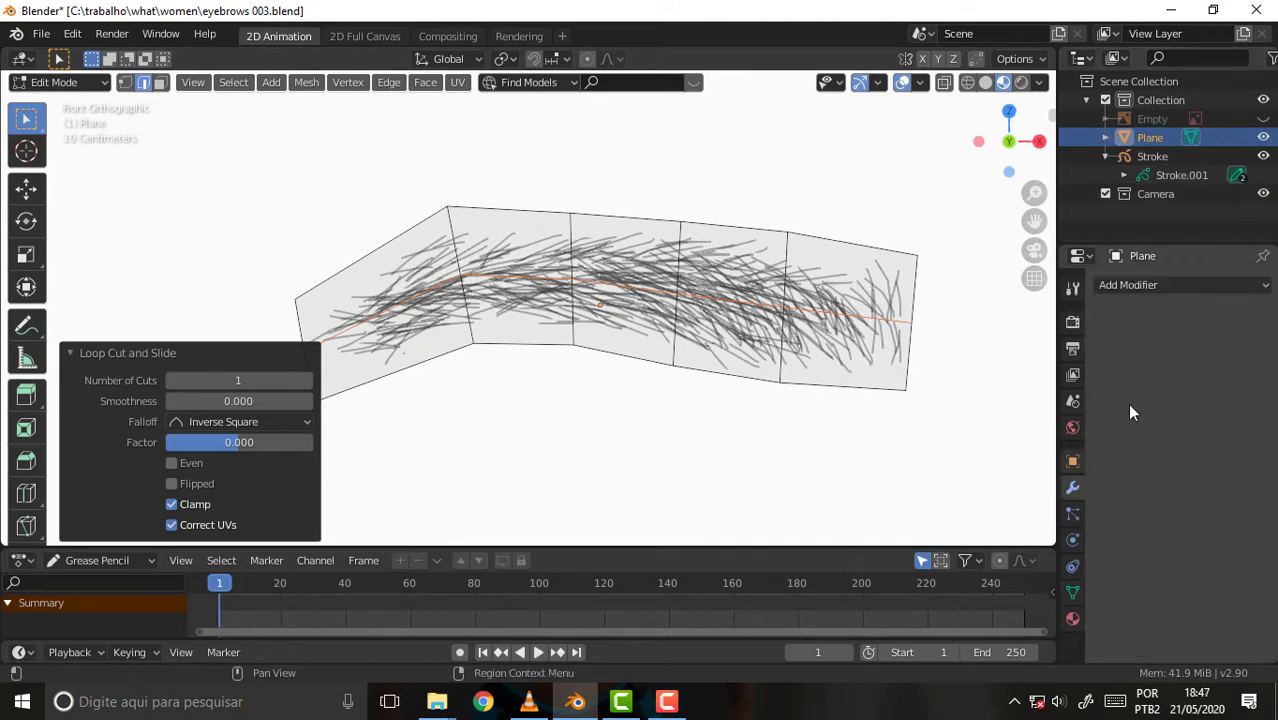
Add a Subdivision Surface modifier to the plane, return to Object Mode, and apply it
click(1170, 289)
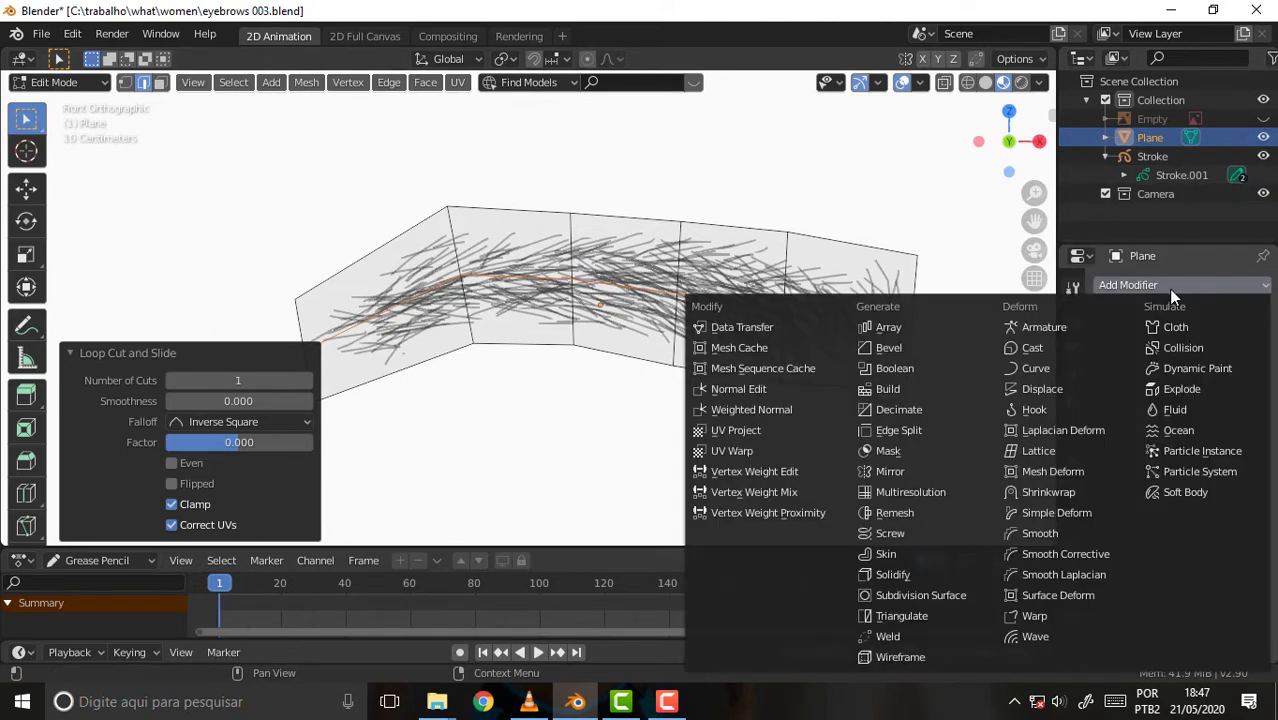
click(951, 594)
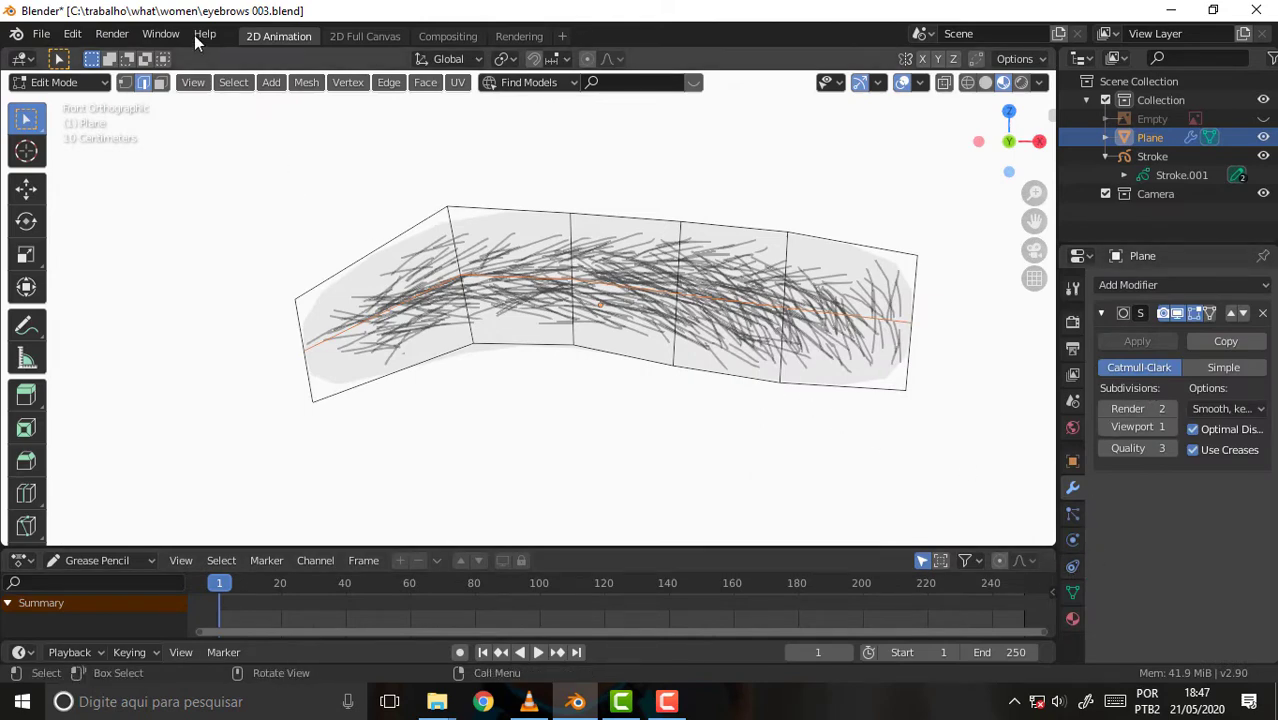
click(58, 82)
click(67, 95)
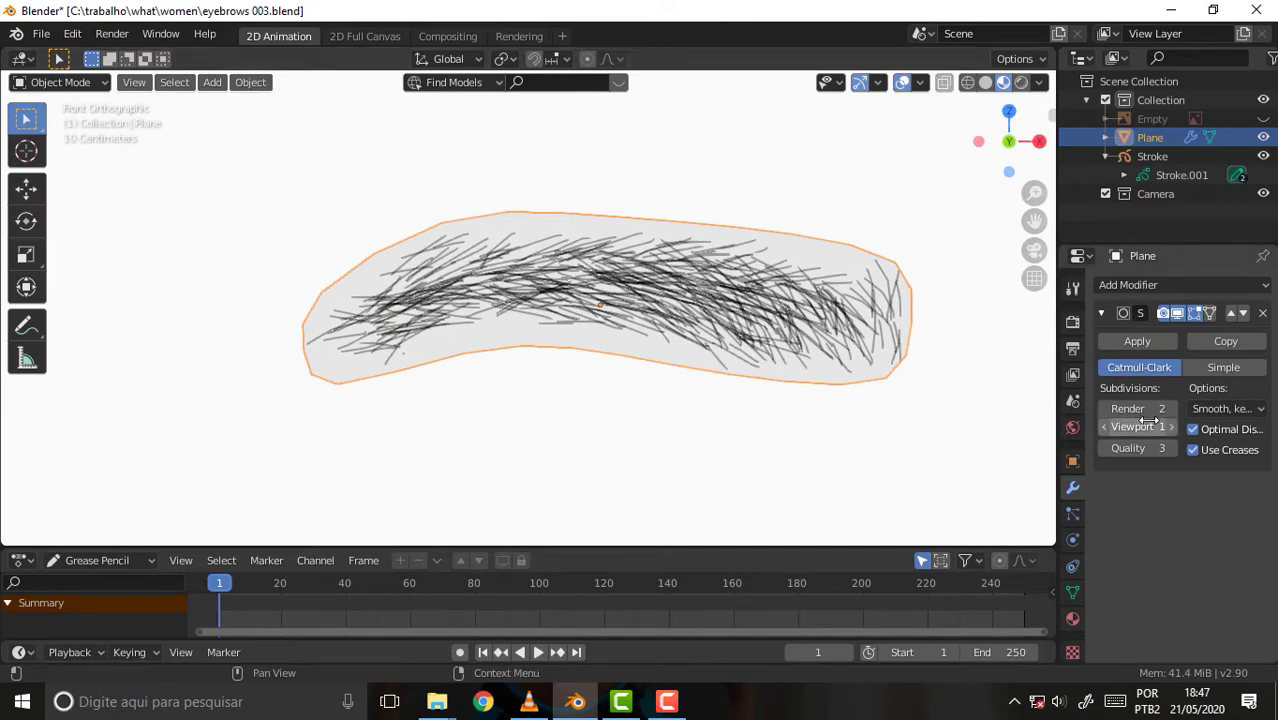
click(1137, 339)
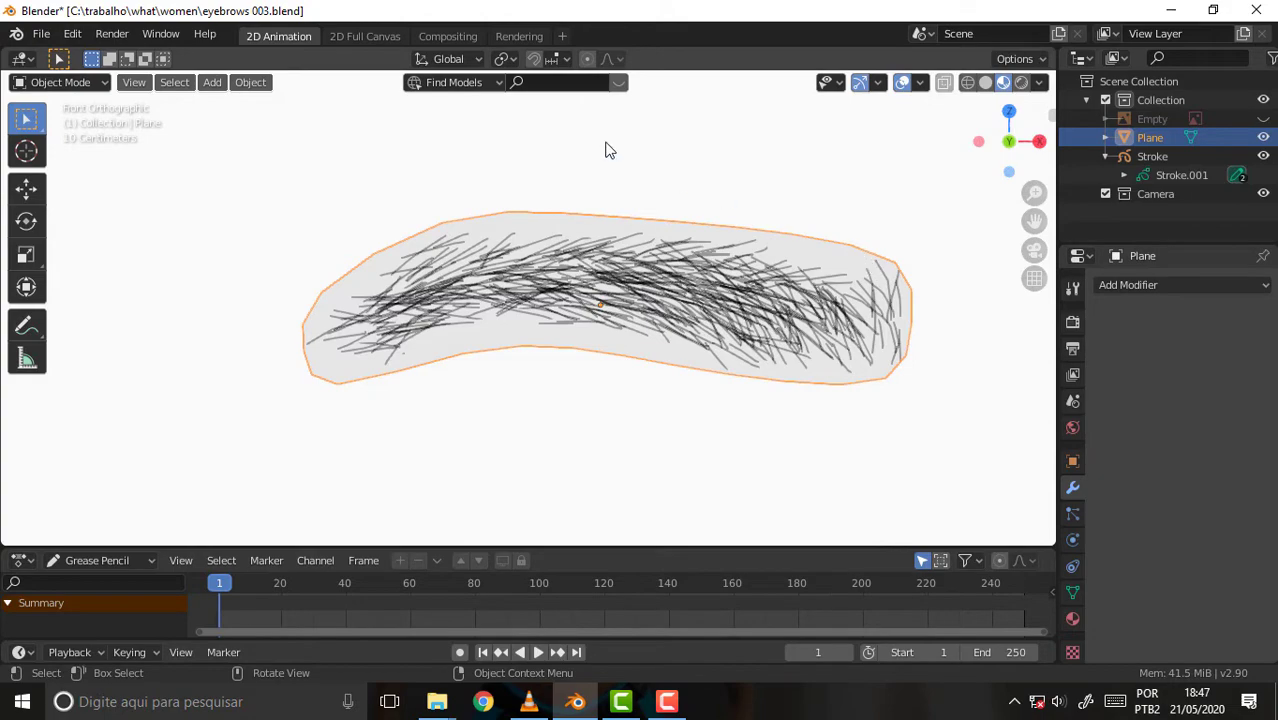
Put the subdivided plane back into Edit Mode, switch to front view, and select Stroke
click(72, 81)
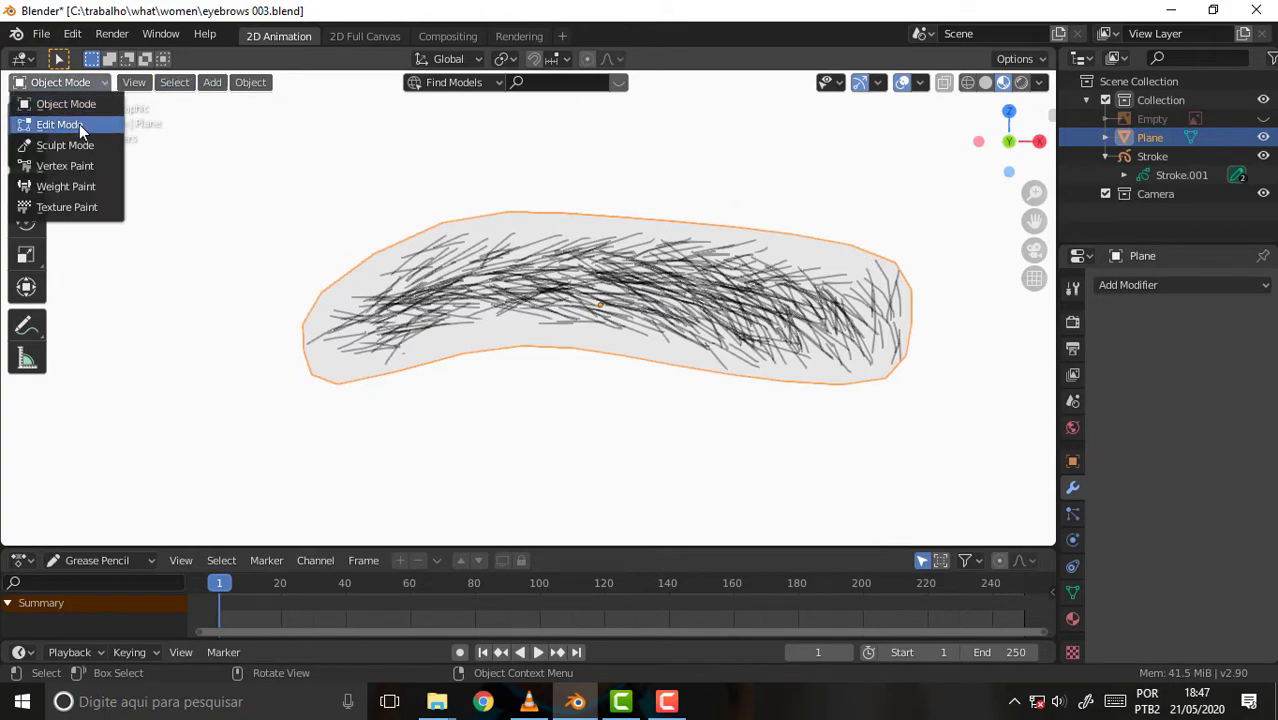
click(79, 124)
mouse_move(646, 204)
middle_down()
mouse_move(641, 127)
mouse_move(654, 247)
middle_up()
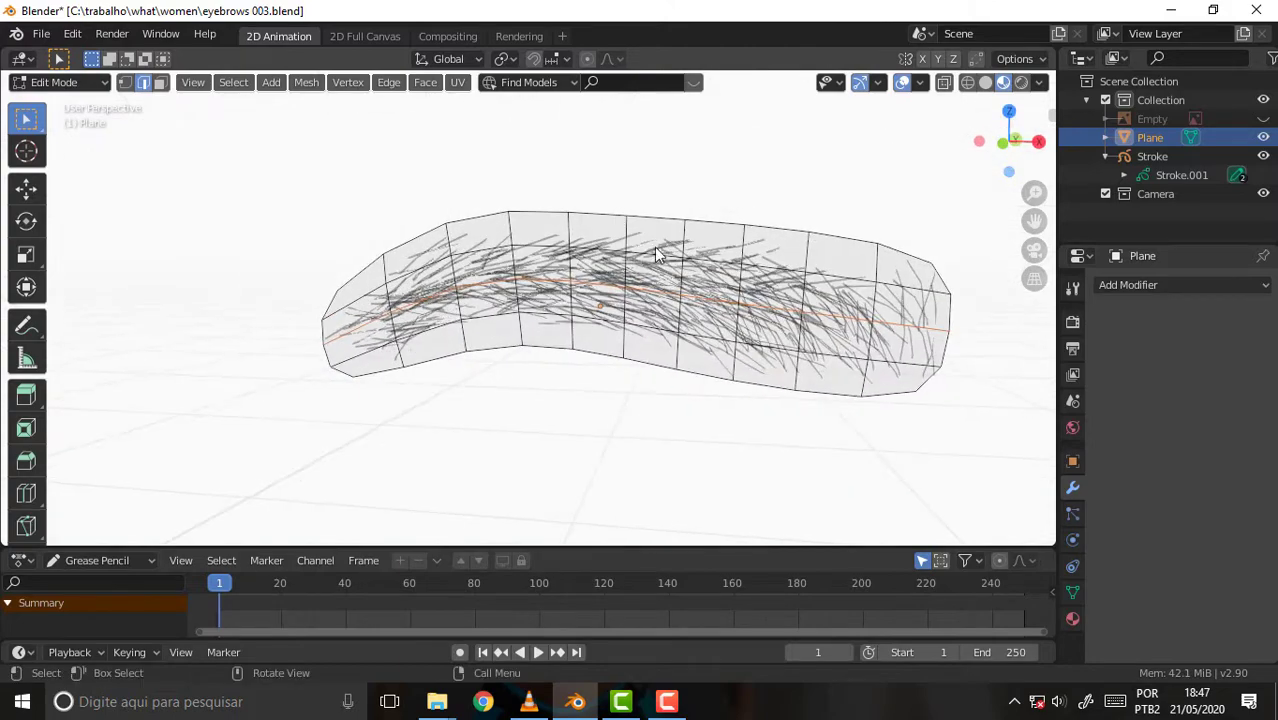
scroll(679, 236, up, 3)
scroll(679, 236, down, 1)
key(KP_1)
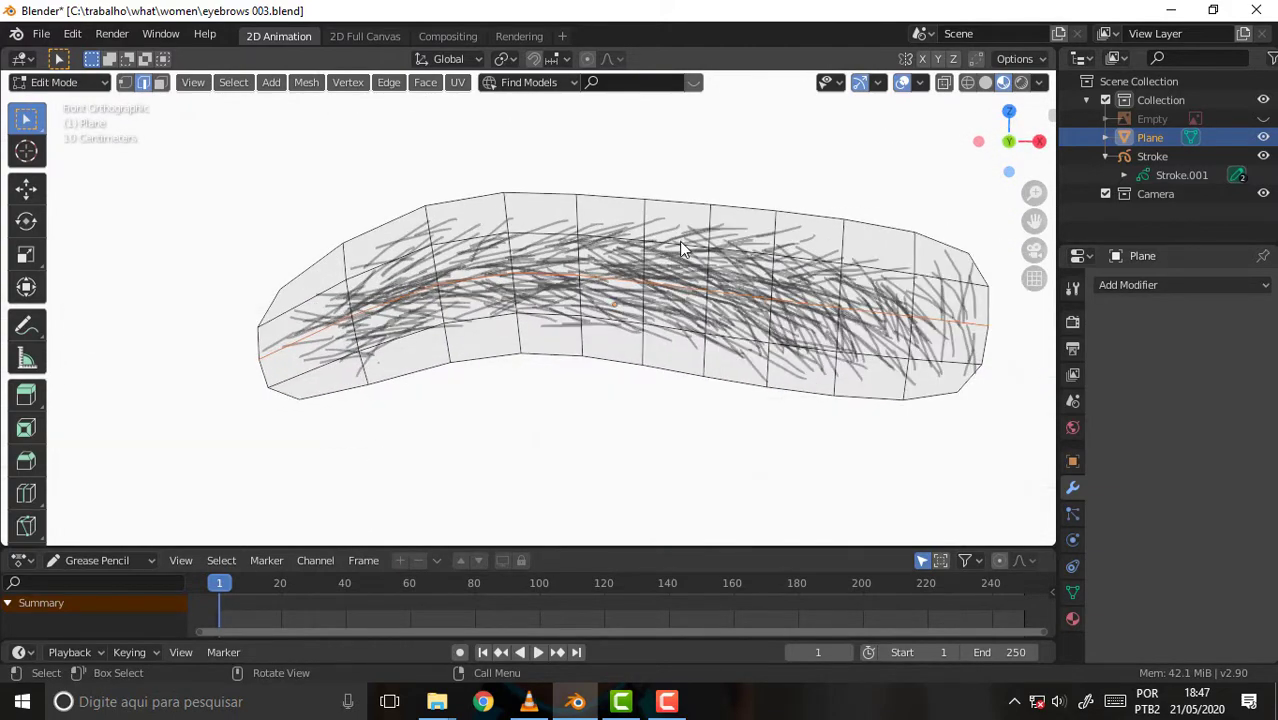
click(1149, 155)
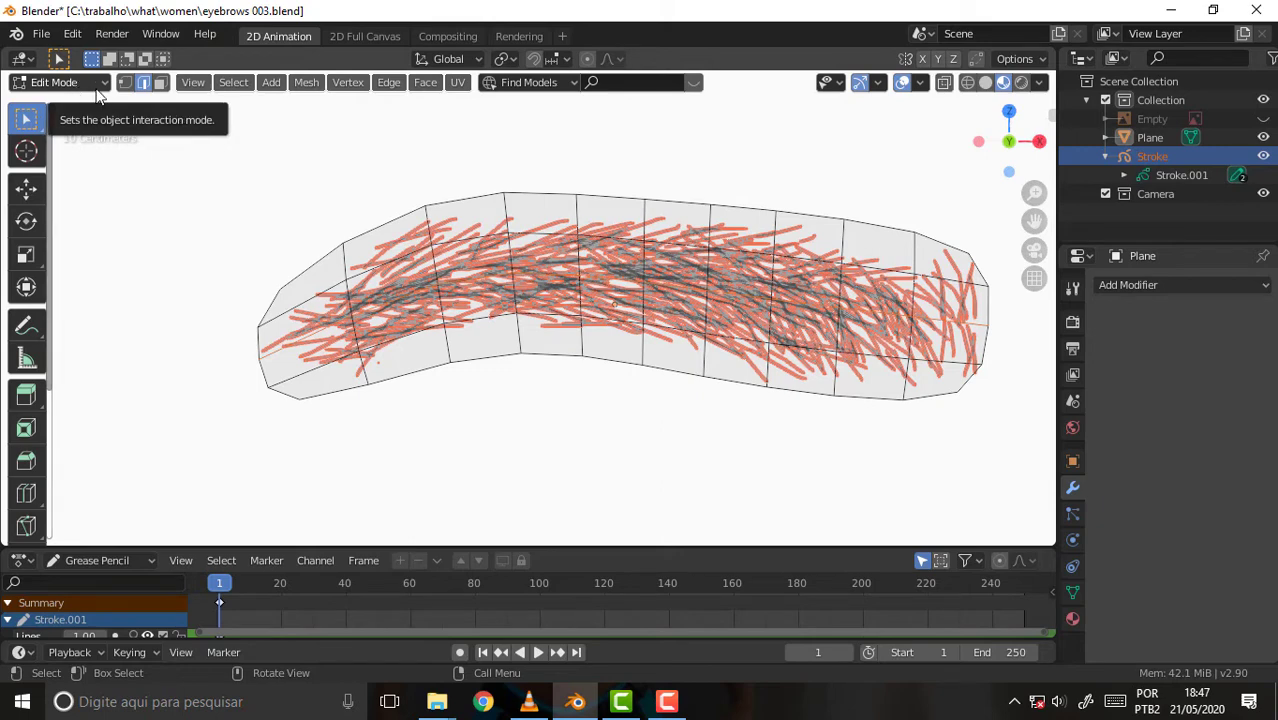
Return the plane to Object Mode and look through the context and Object menus
click(77, 88)
click(73, 102)
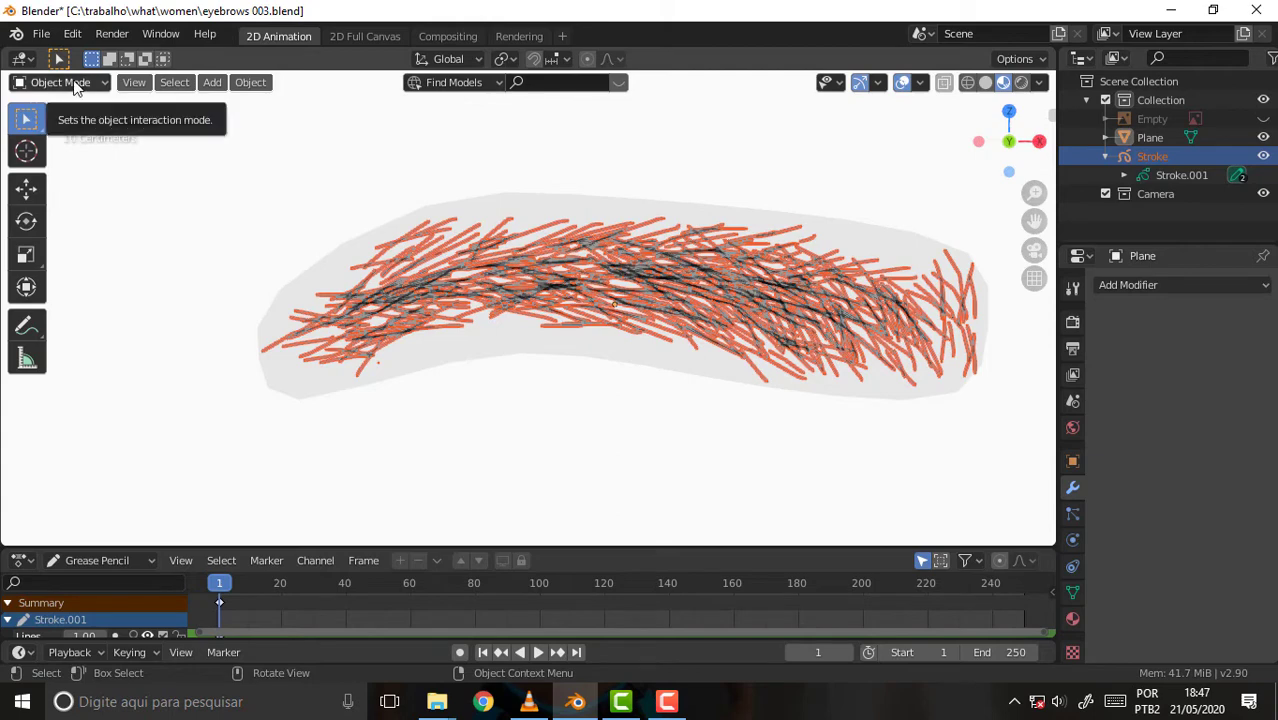
right_click(87, 87)
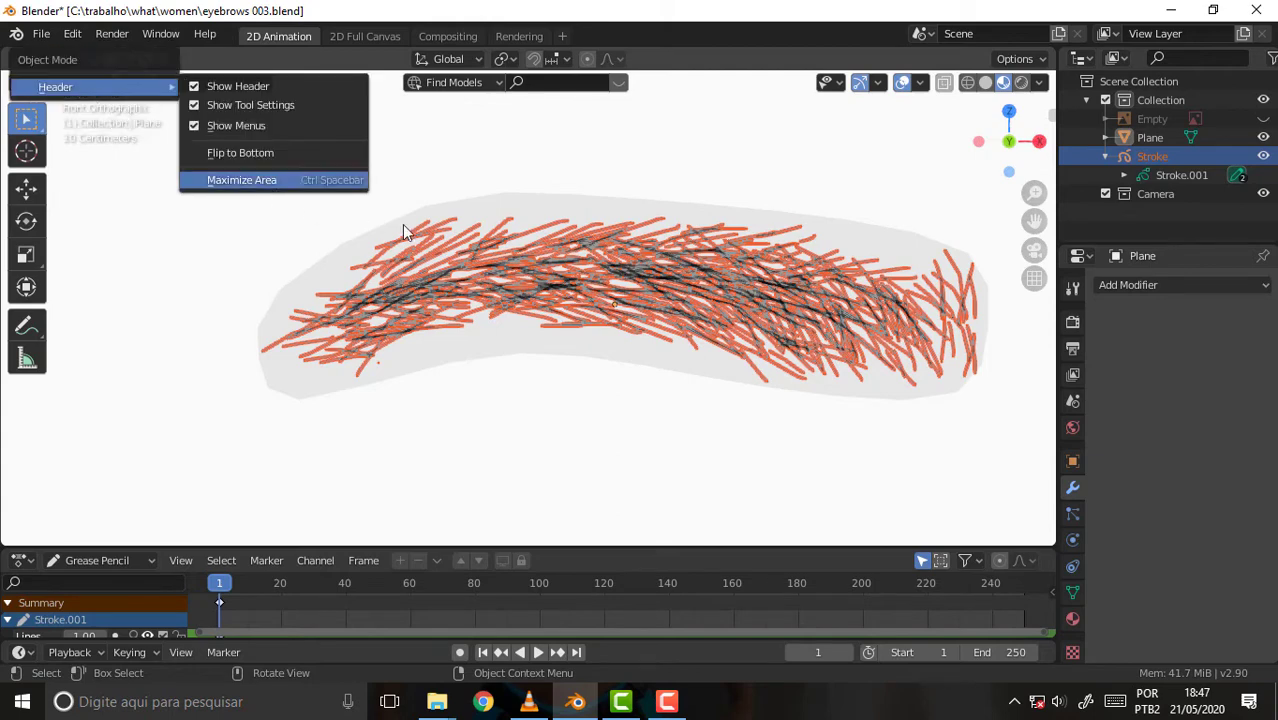
right_click(431, 270)
click(431, 271)
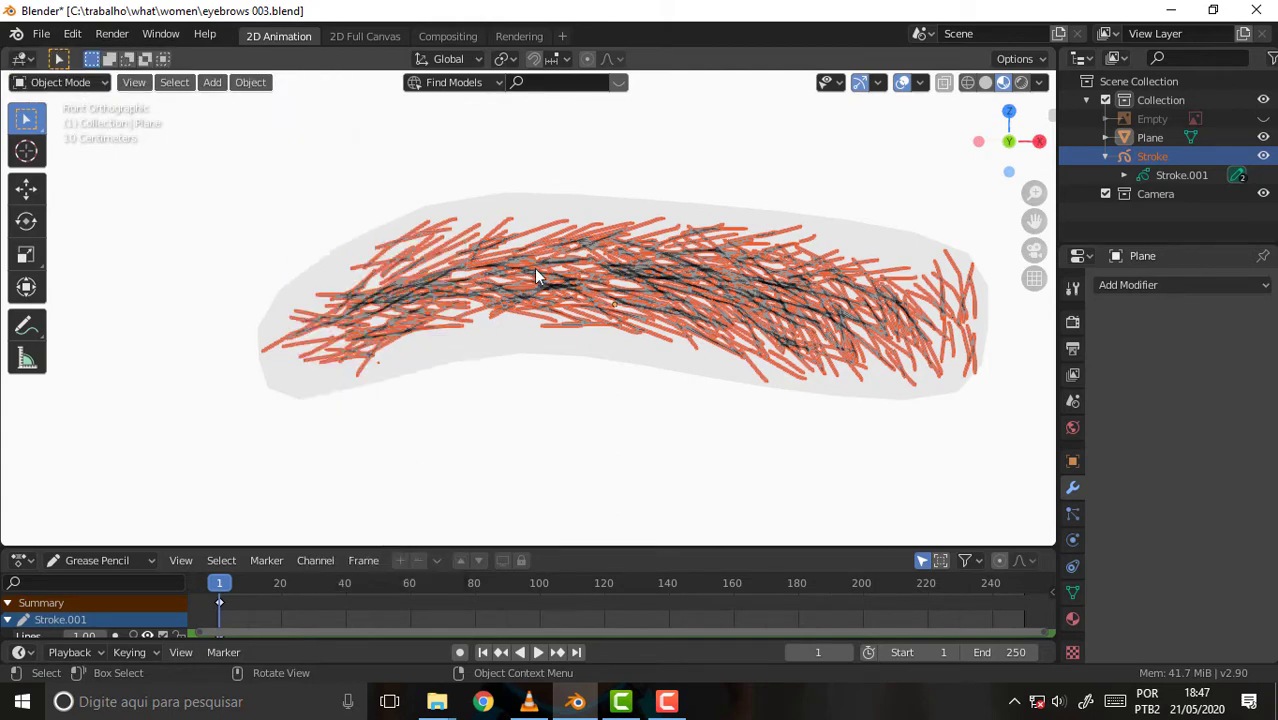
click(251, 83)
Re-enter Edit Mode, select Stroke, and toggle selecting all elements
click(60, 82)
click(70, 128)
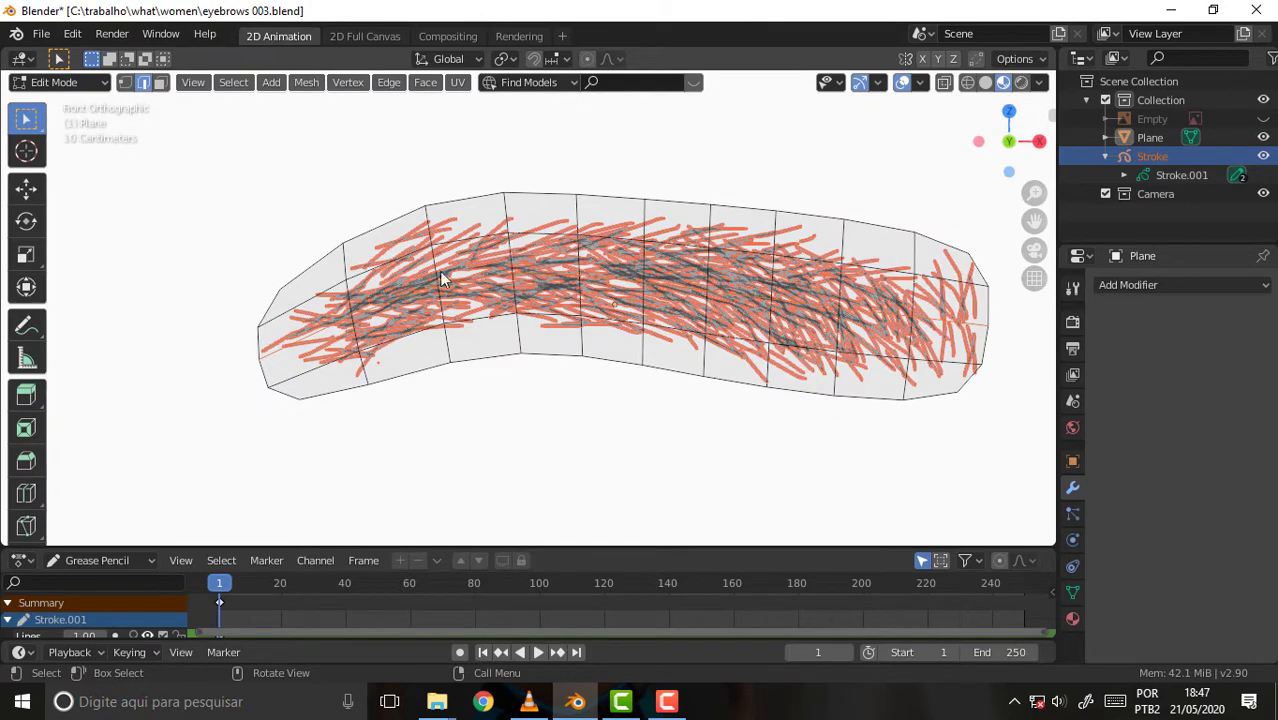
click(1152, 160)
key(a)
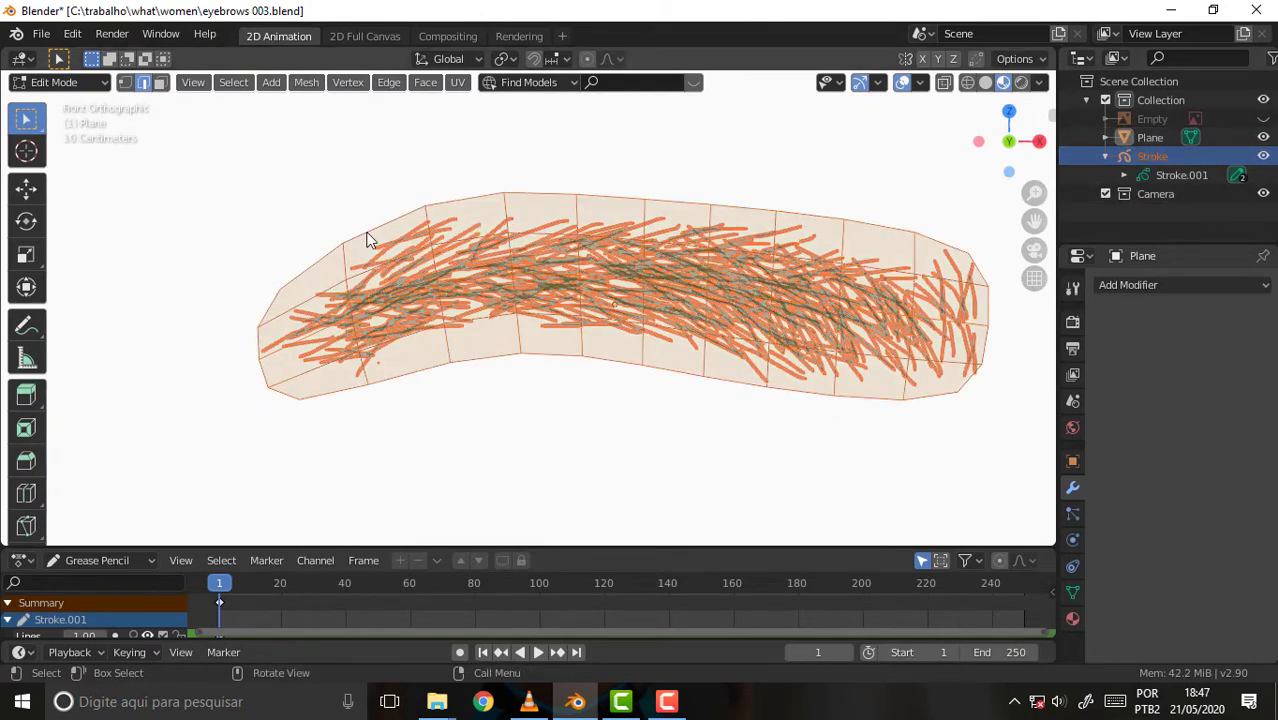
click(1150, 194)
click(1147, 158)
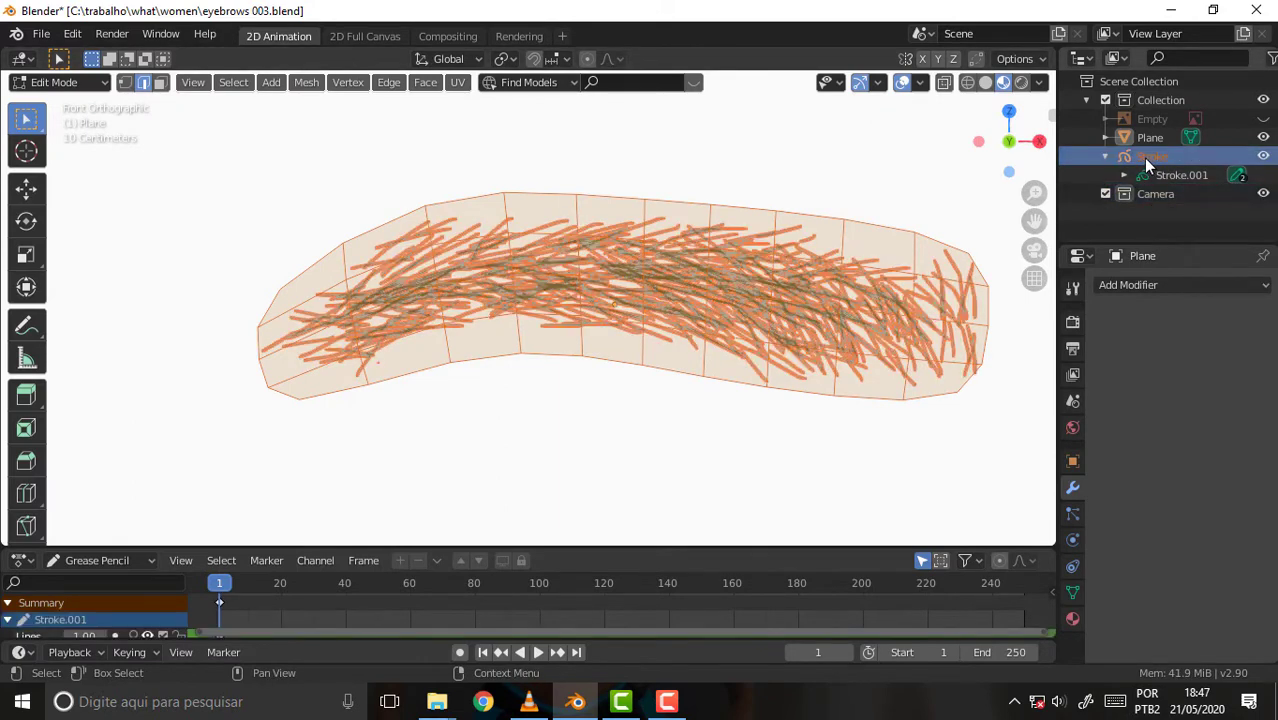
key(alt+a)
key(a)
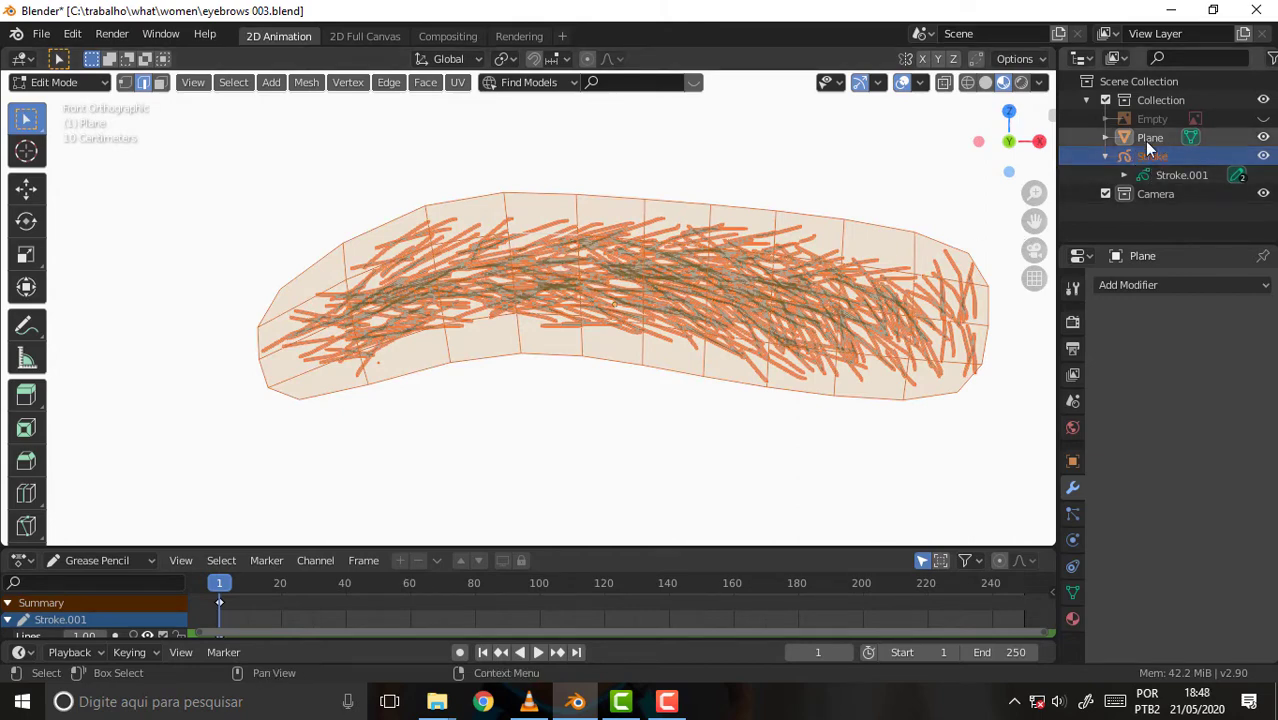
Briefly hide and show the strokes, return to Object Mode, and pick the eyebrow grease pencil strokes
click(1263, 156)
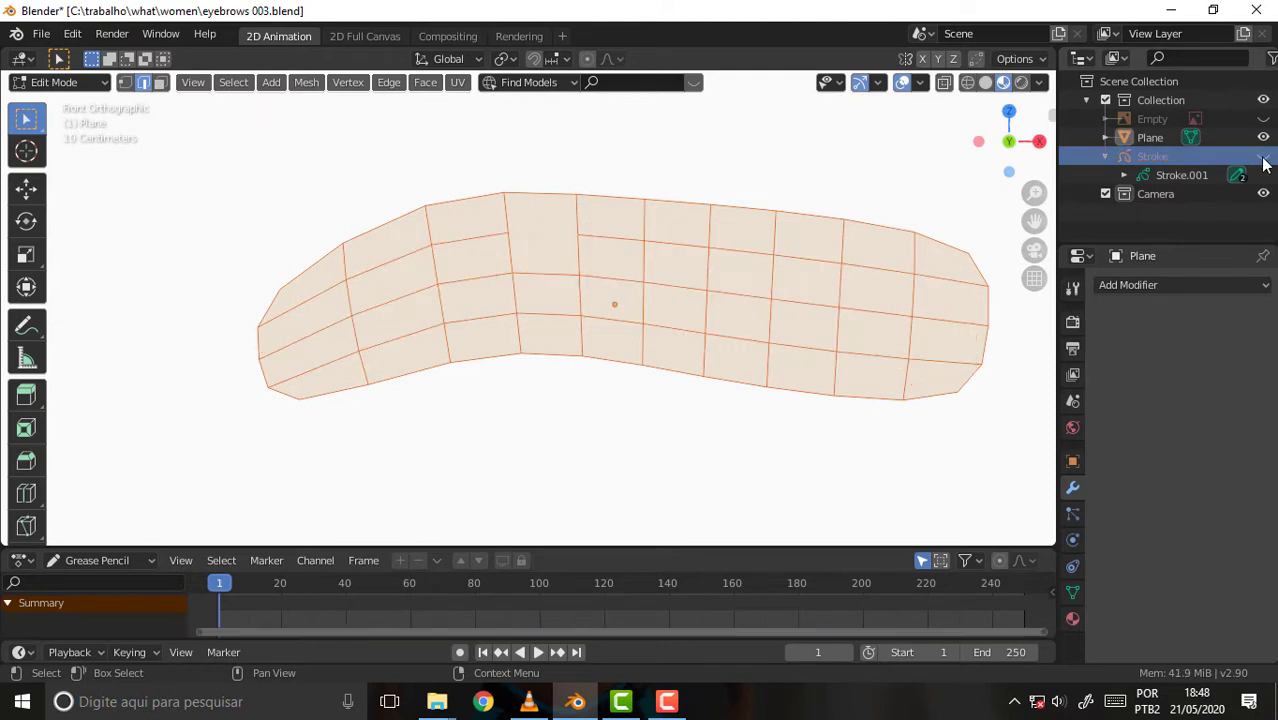
click(1263, 157)
click(1151, 156)
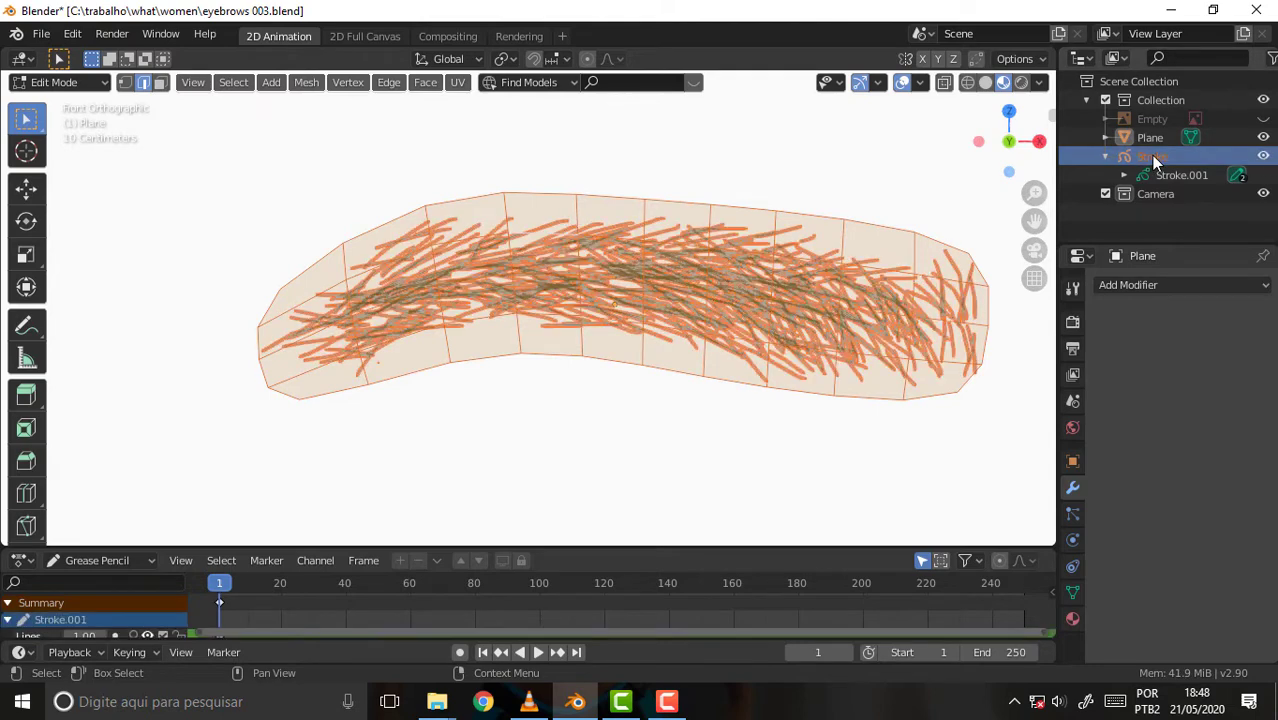
right_click(425, 270)
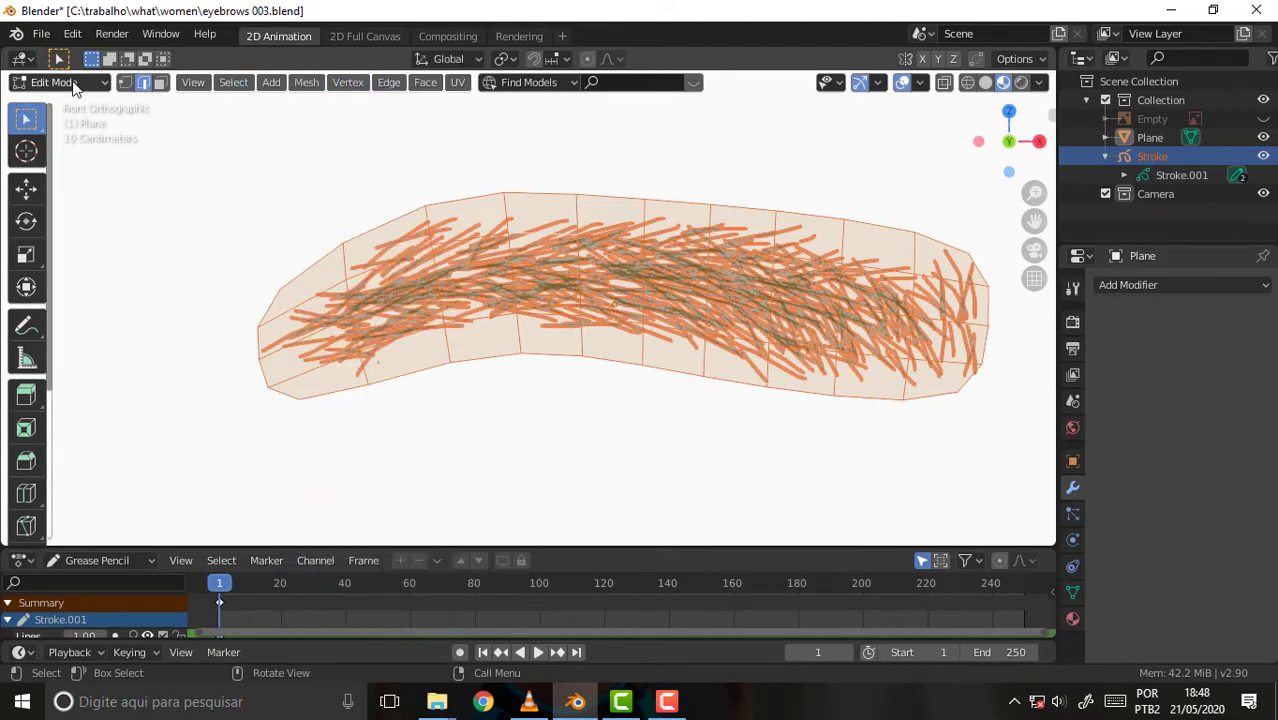
click(232, 84)
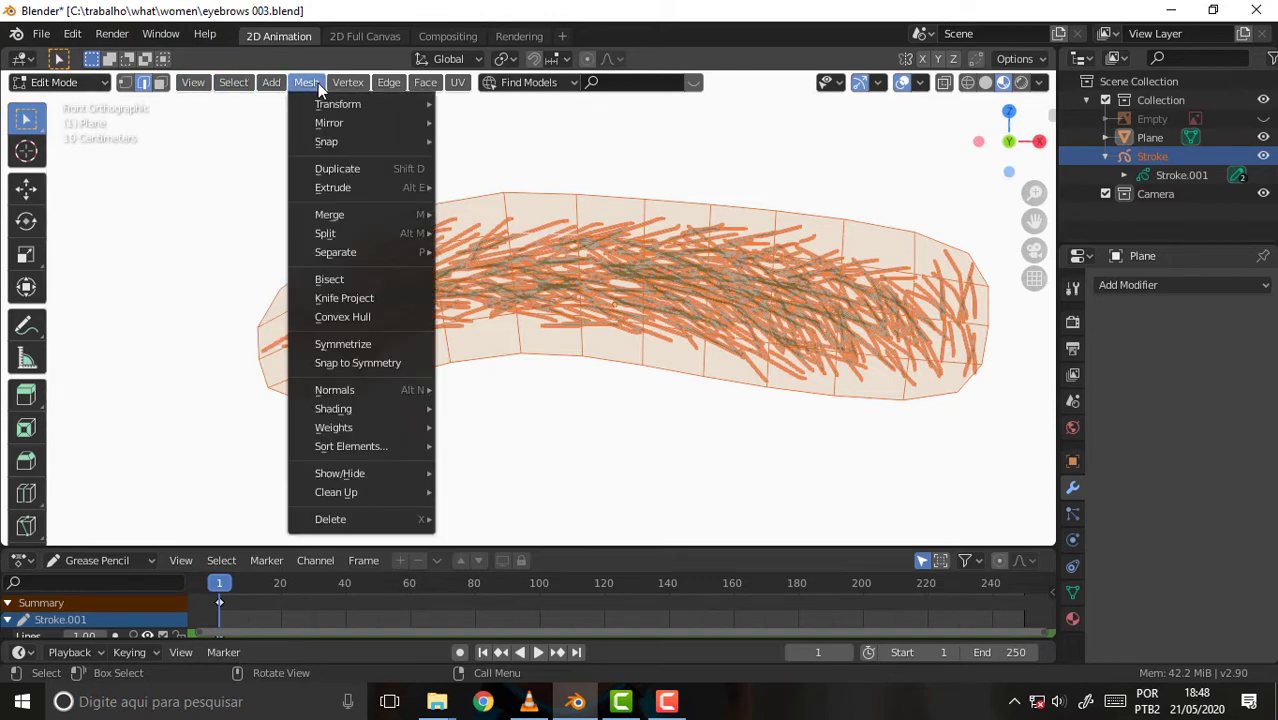
click(60, 82)
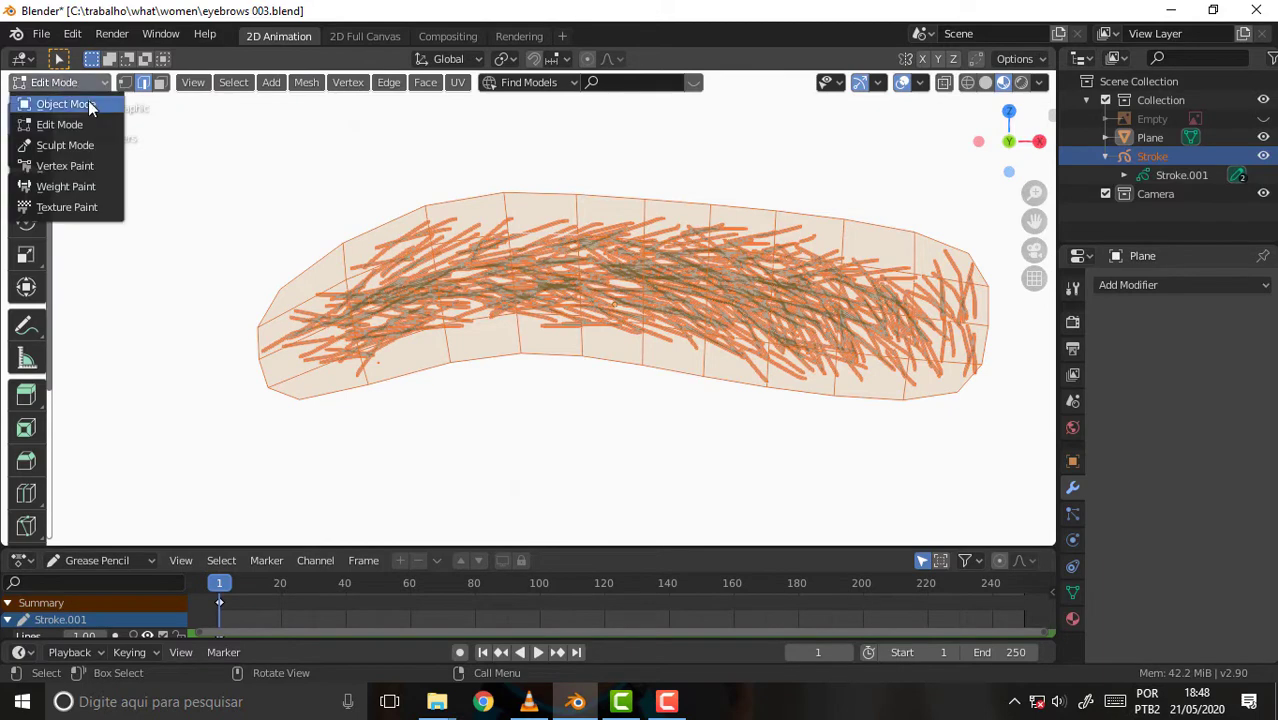
click(88, 103)
click(239, 83)
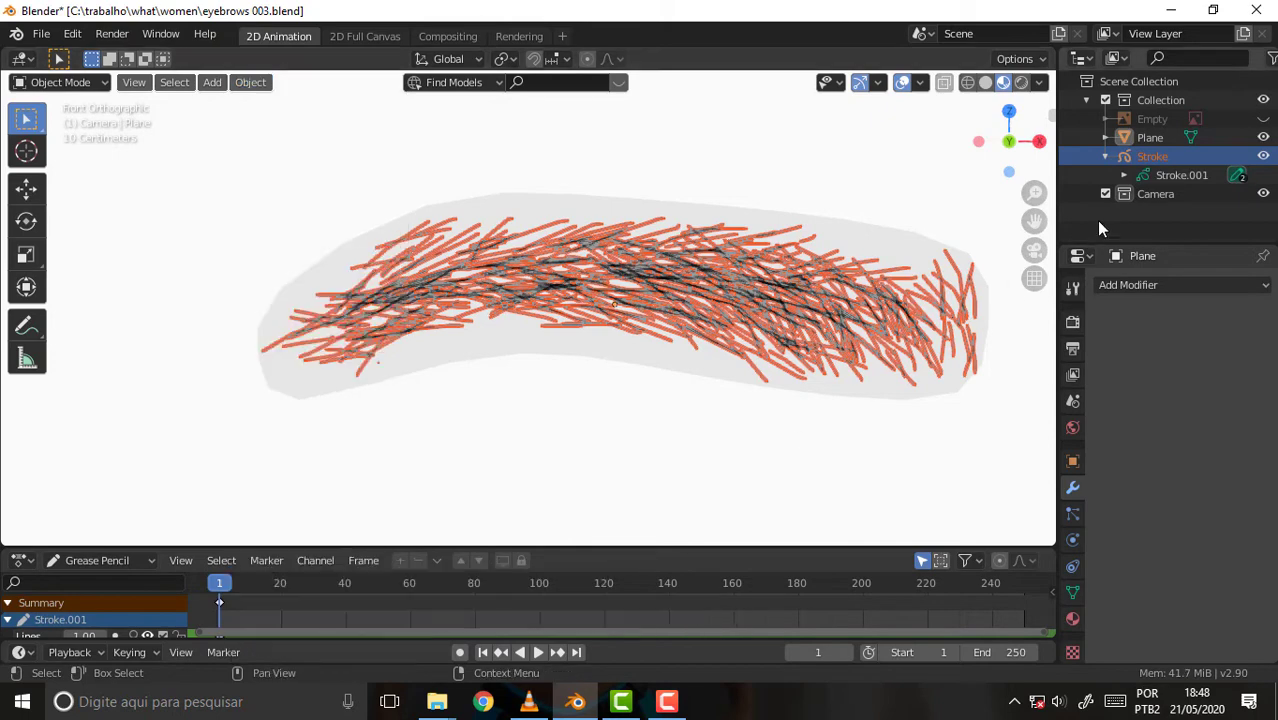
click(1166, 175)
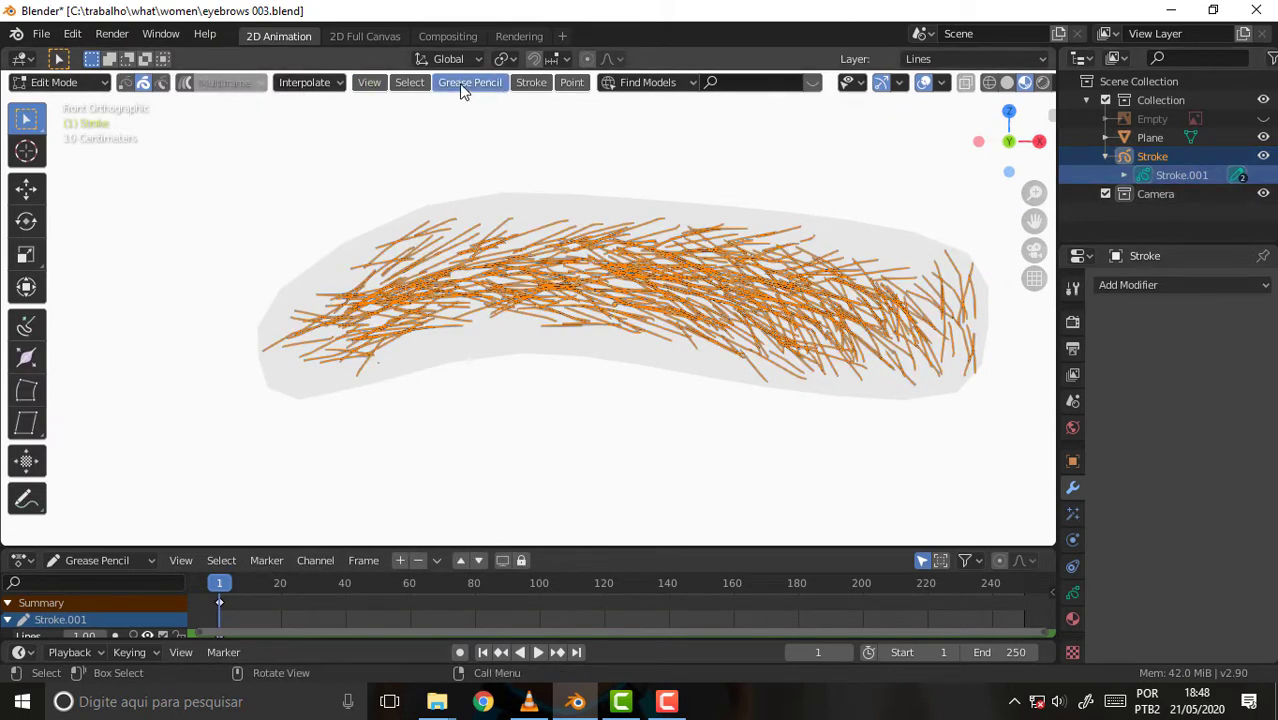
In Object Mode, convert the grease pencil strokes to a Path with Object > Convert, selecting Lines
click(62, 83)
click(70, 108)
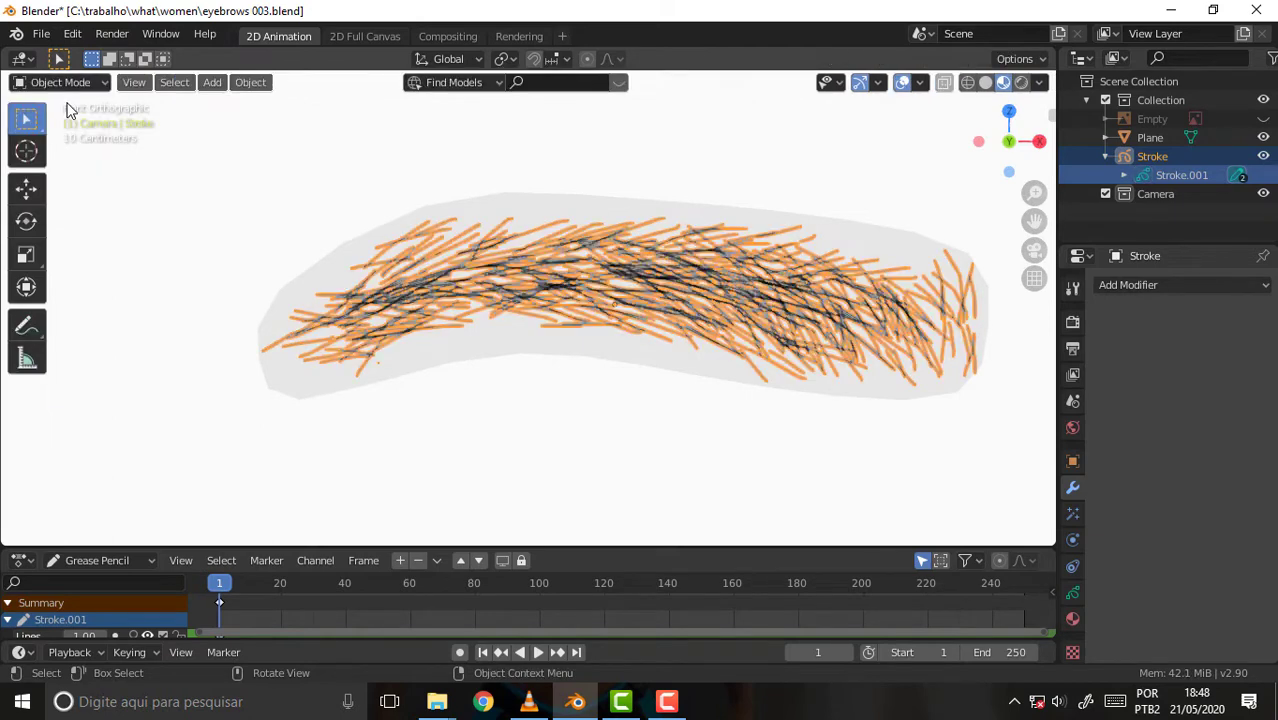
click(250, 83)
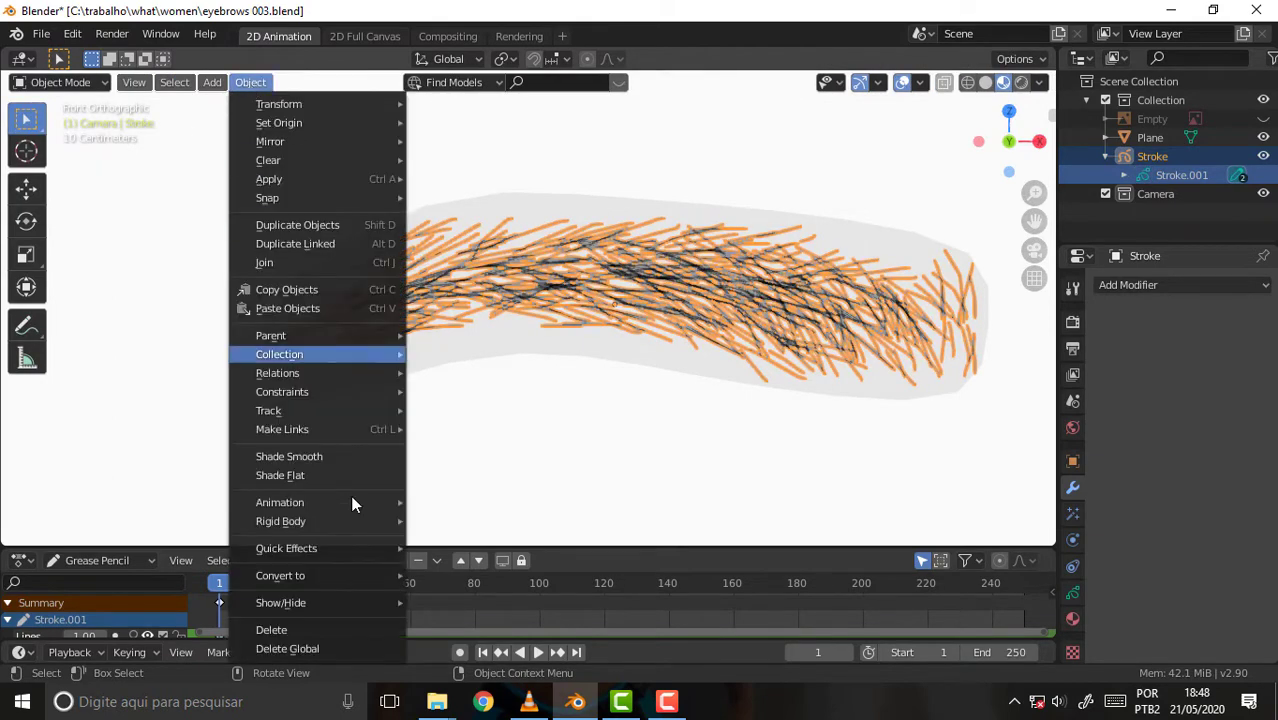
mouse_move(290, 576)
click(478, 576)
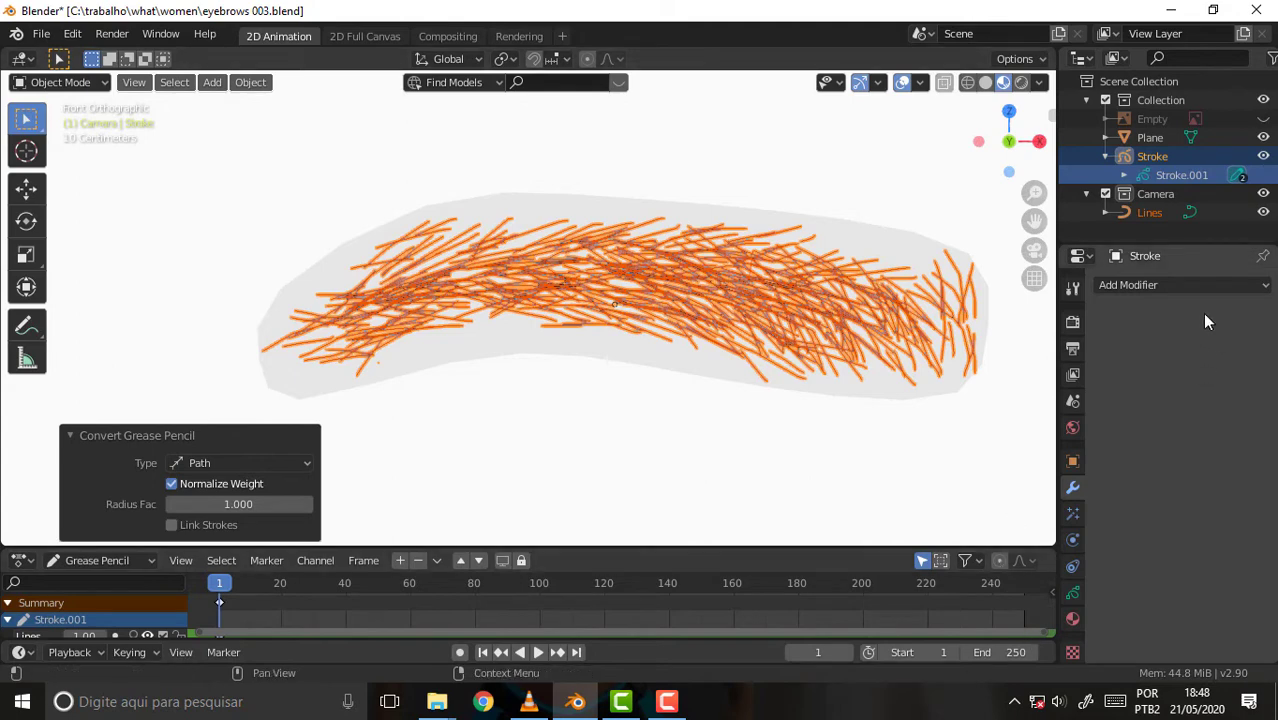
click(1154, 212)
Move Lines into the main Collection, hide the original Stroke object, and recentre the eyebrow
drag(1154, 212, 1146, 114)
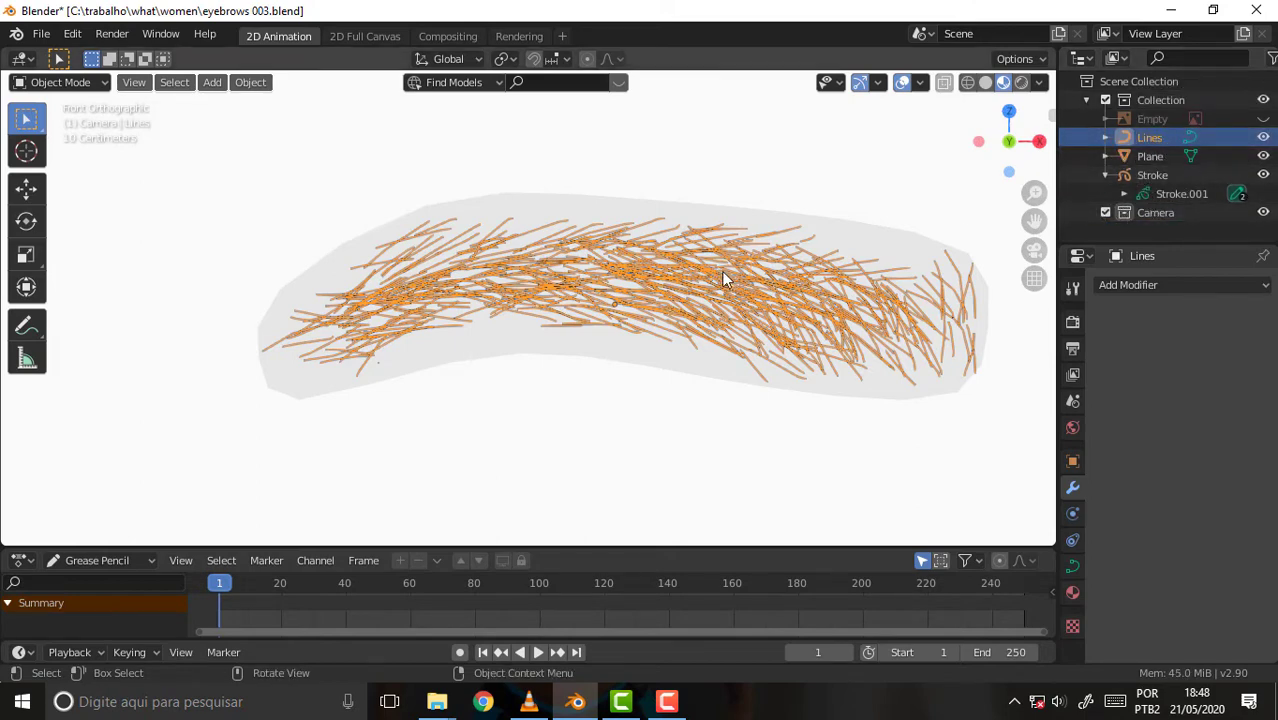
click(1263, 175)
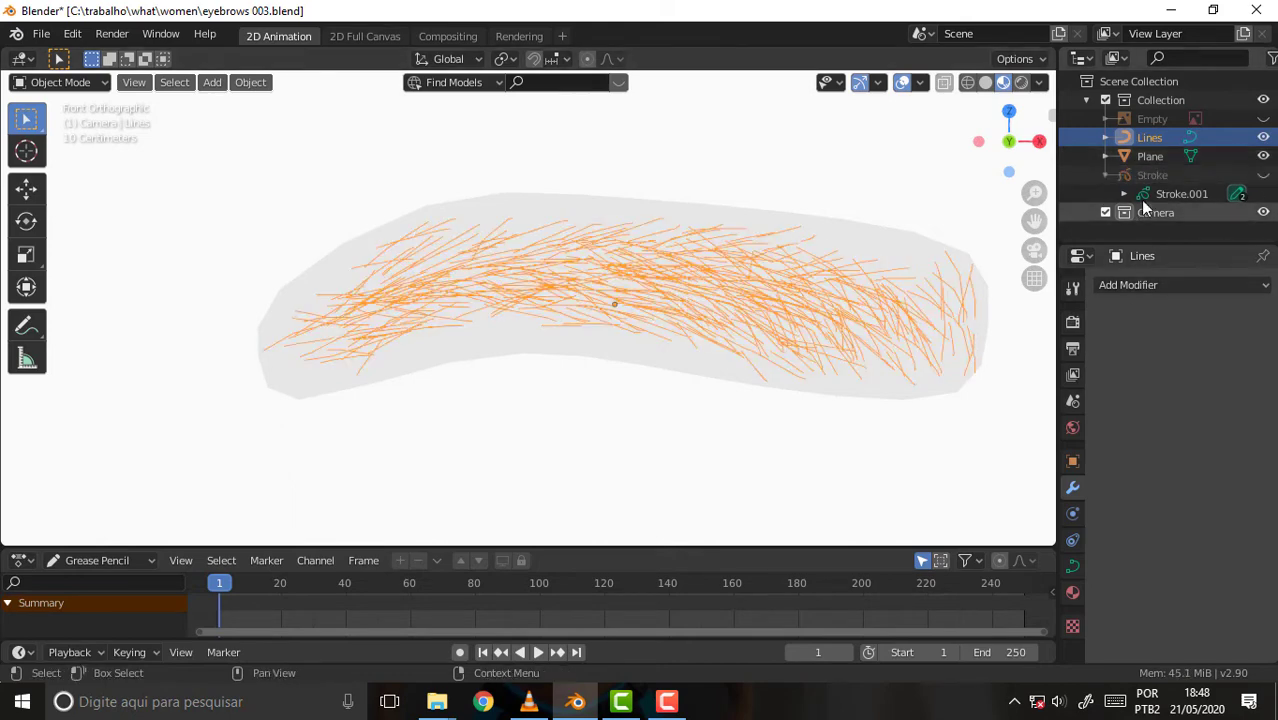
scroll(956, 235, up, 2)
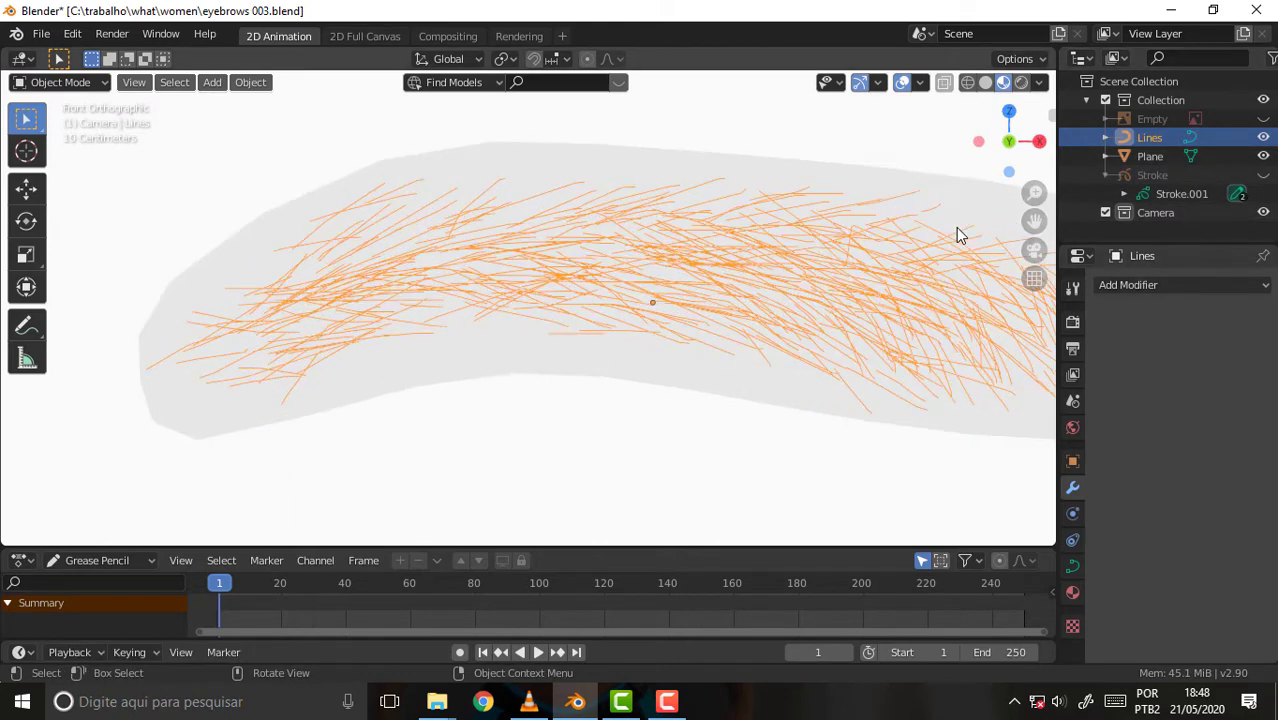
scroll(956, 235, down, 1)
shift+middle_drag(869, 292, 741, 292)
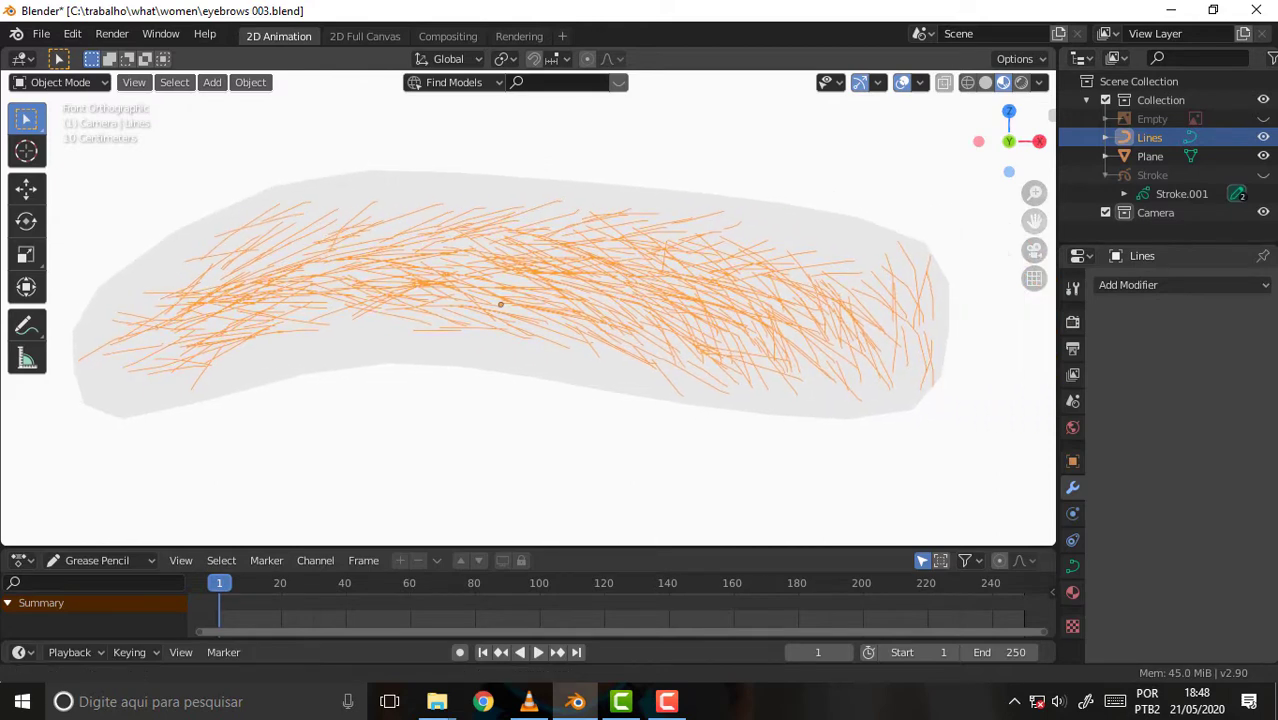
click(1021, 86)
click(1003, 82)
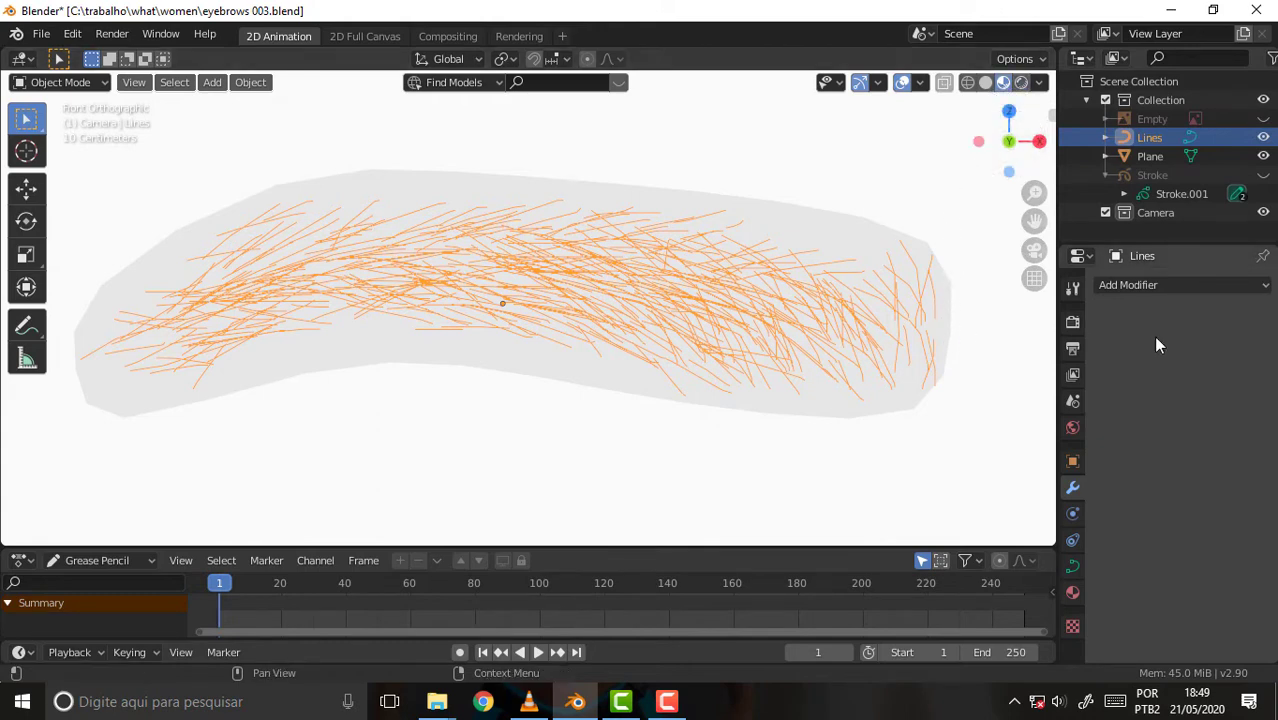
Open the Lines curve data in Edit Mode and toggle Scene Lights and Scene World shading
click(1104, 137)
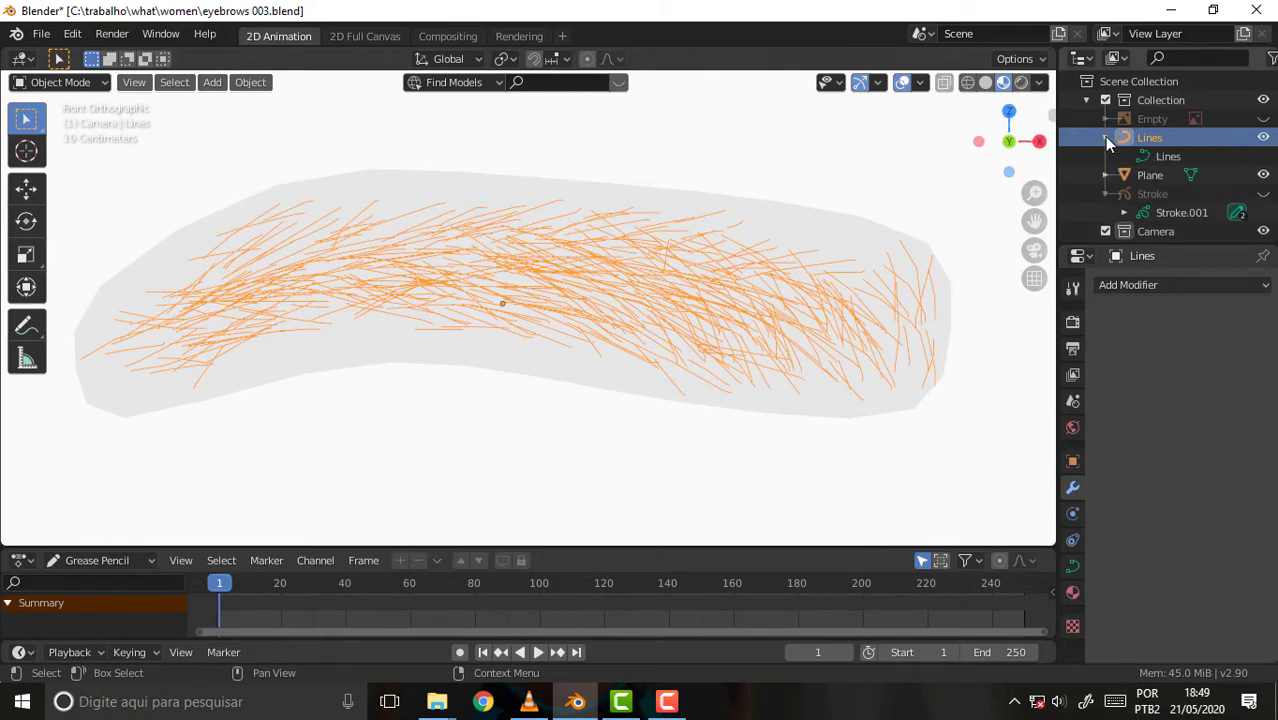
click(1166, 157)
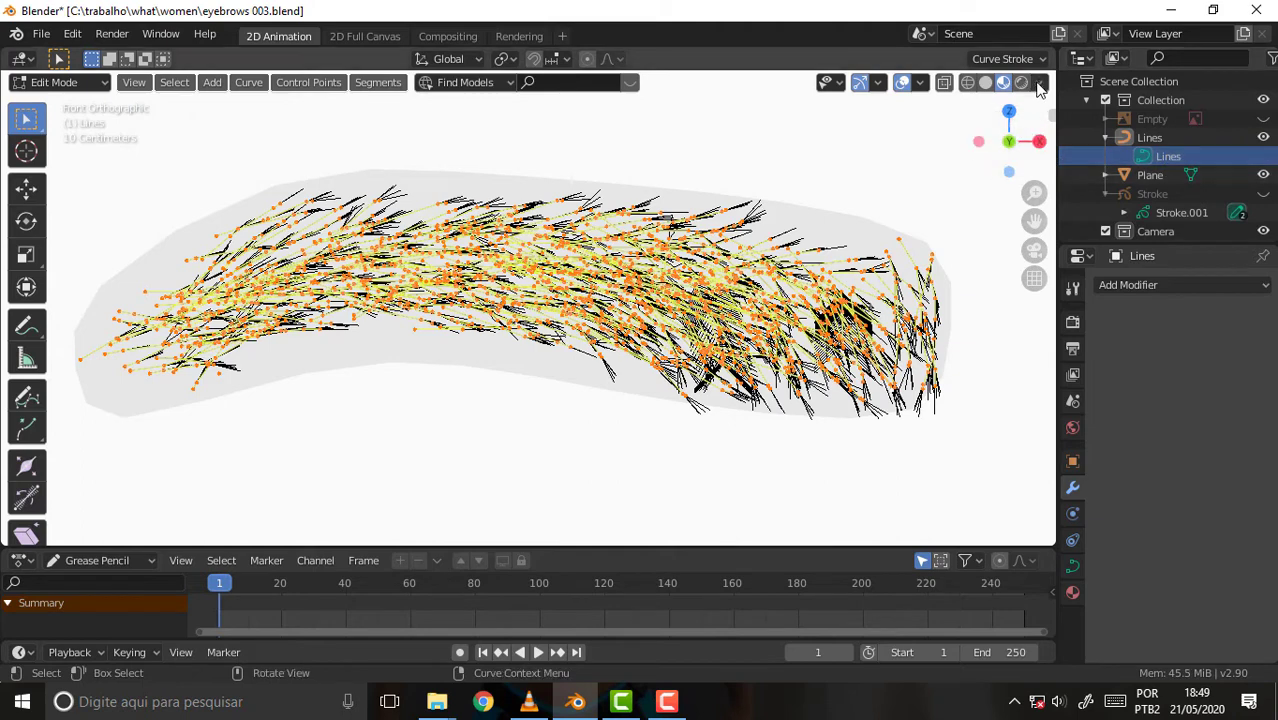
click(1040, 84)
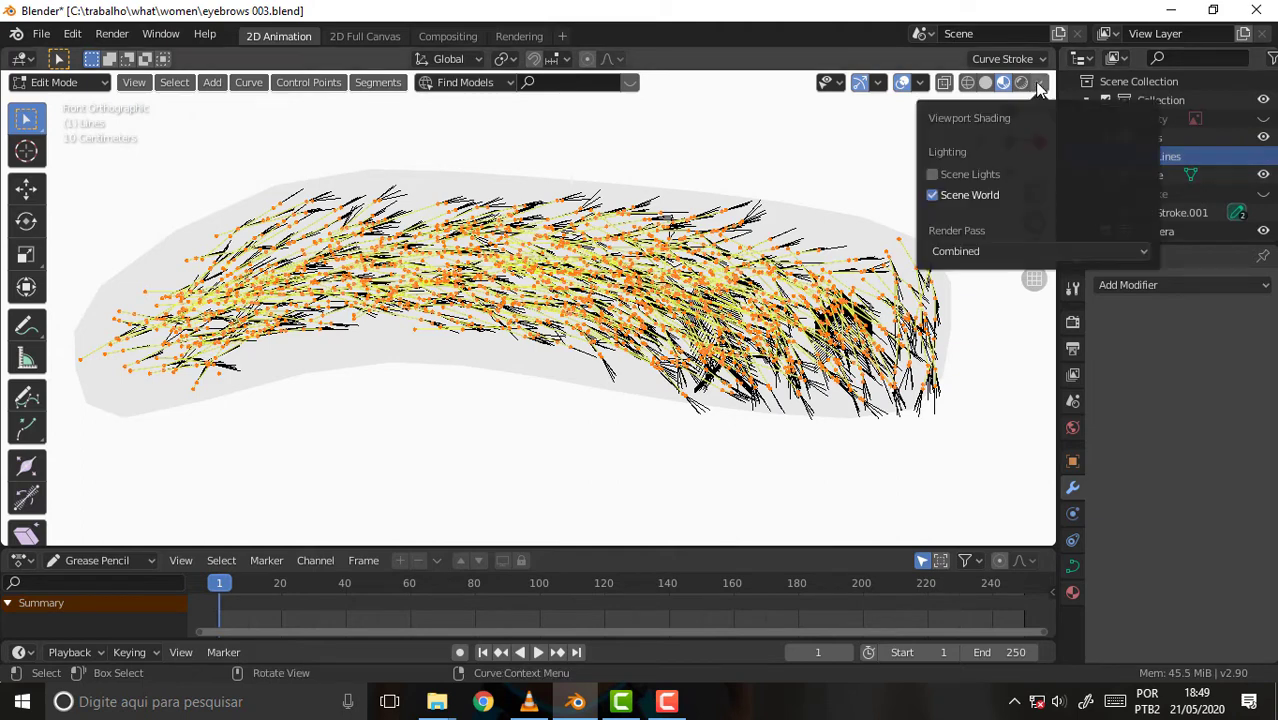
click(933, 175)
click(933, 196)
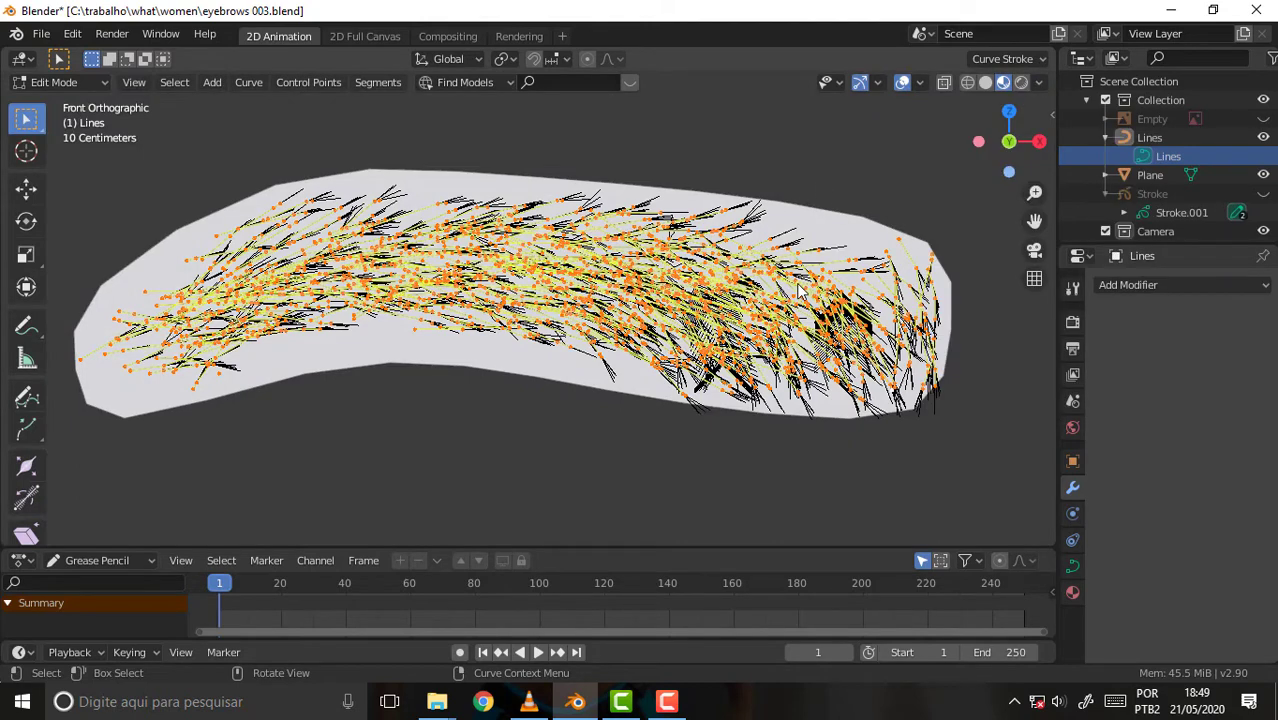
Toggle the viewport overlays off and on, and check the overlay and gizmo options
click(910, 82)
click(914, 82)
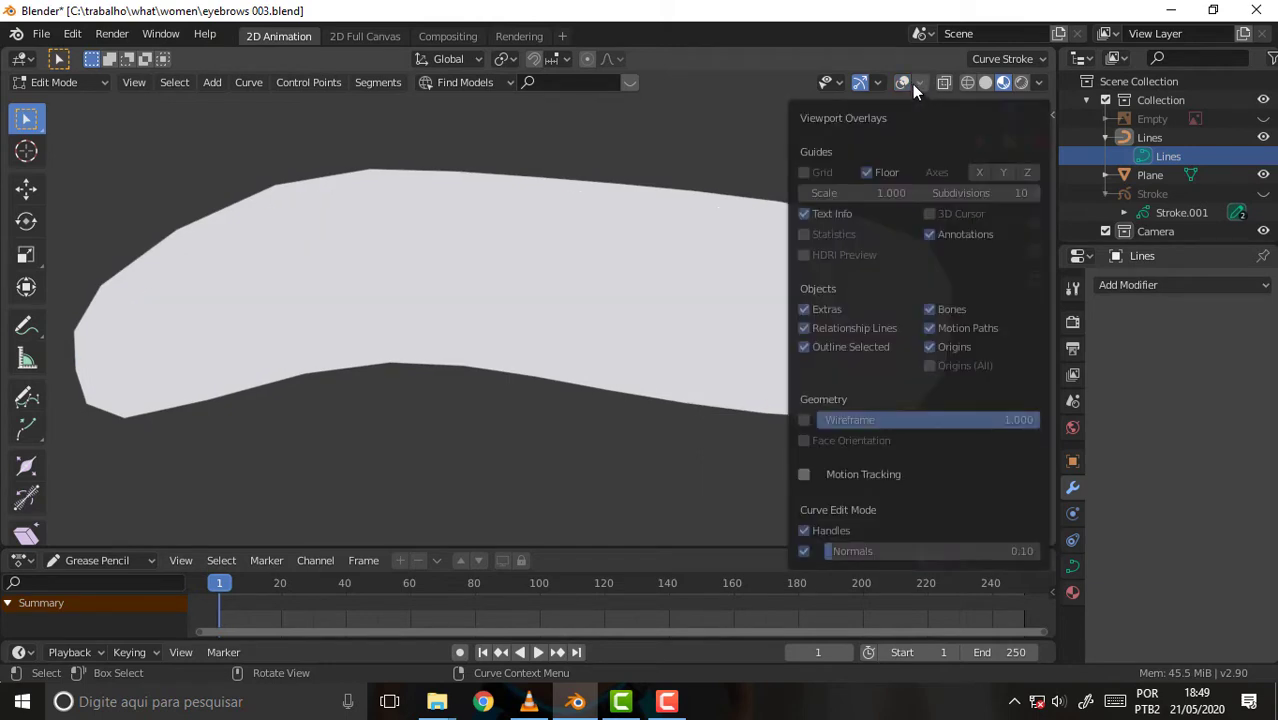
click(908, 83)
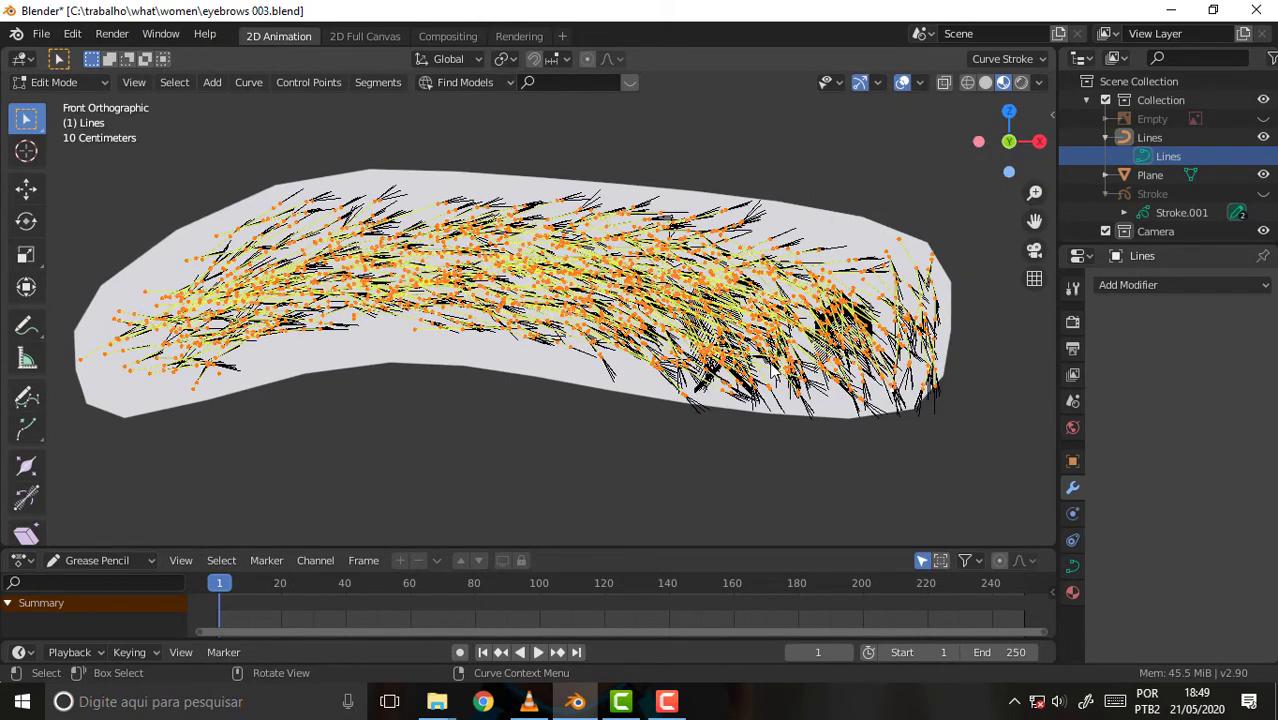
click(876, 84)
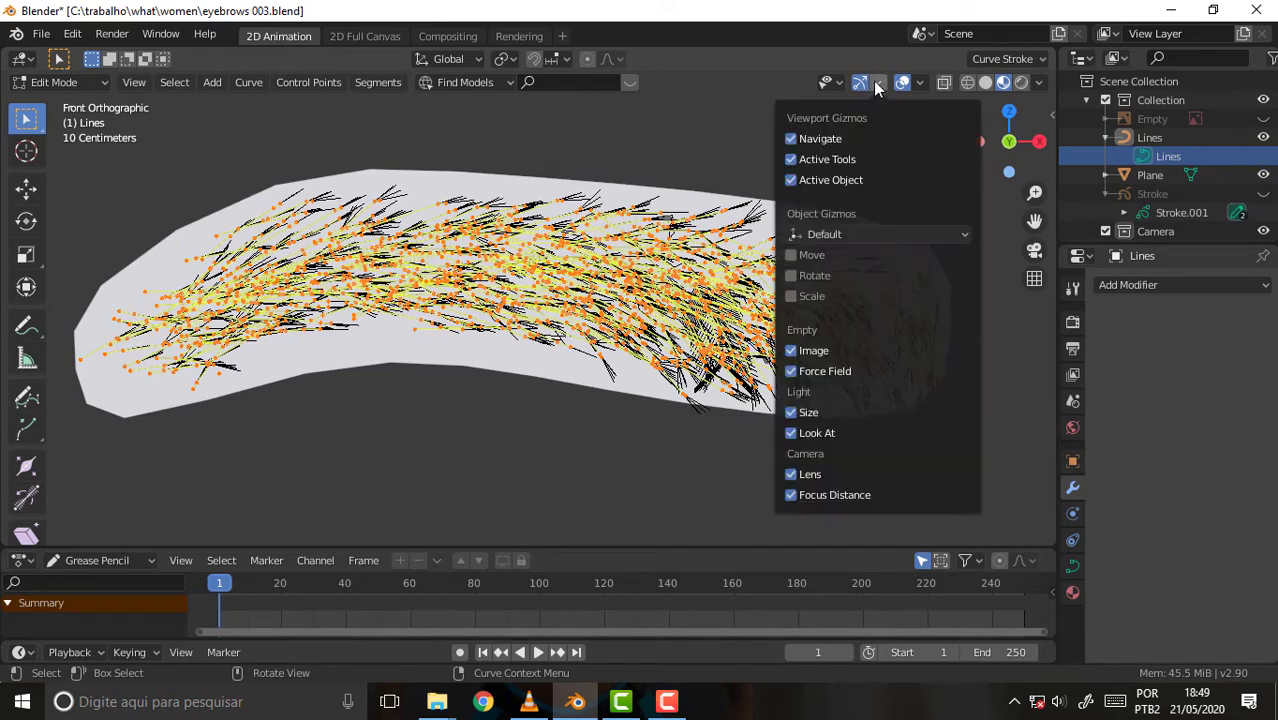
click(876, 86)
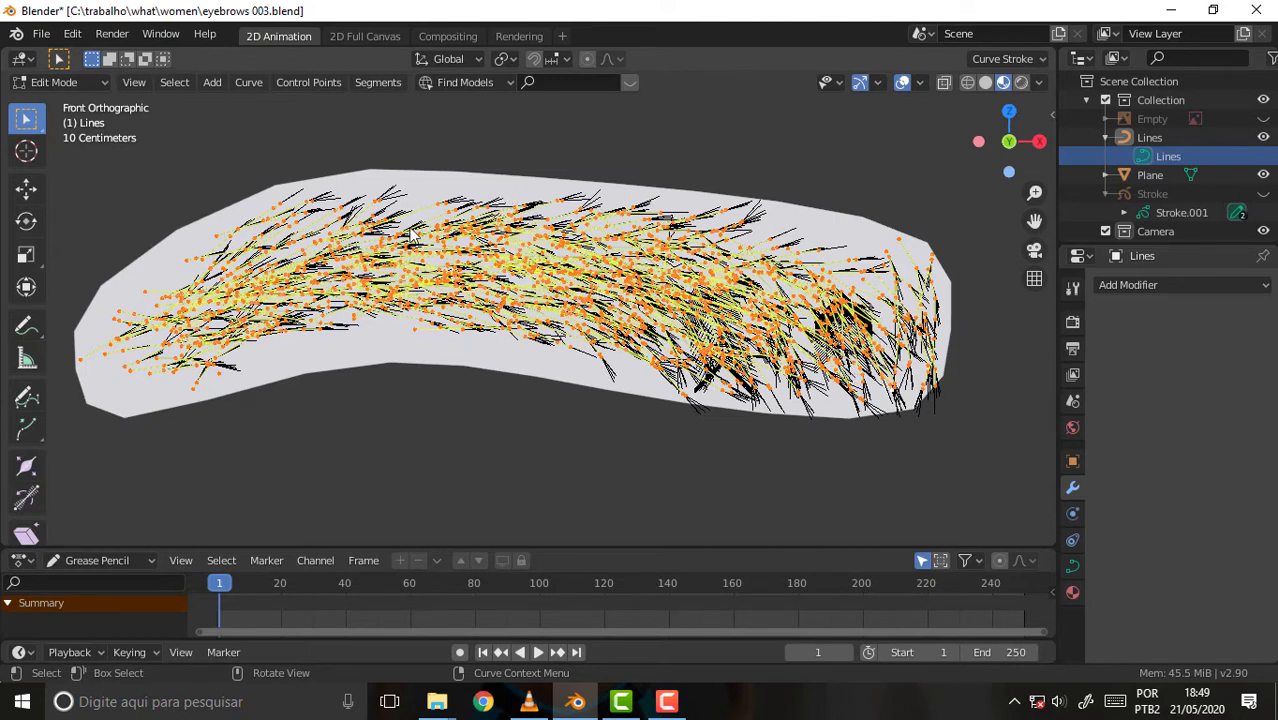
Use Select > (De)select First to change which curve points are selected
click(181, 86)
click(174, 82)
click(228, 302)
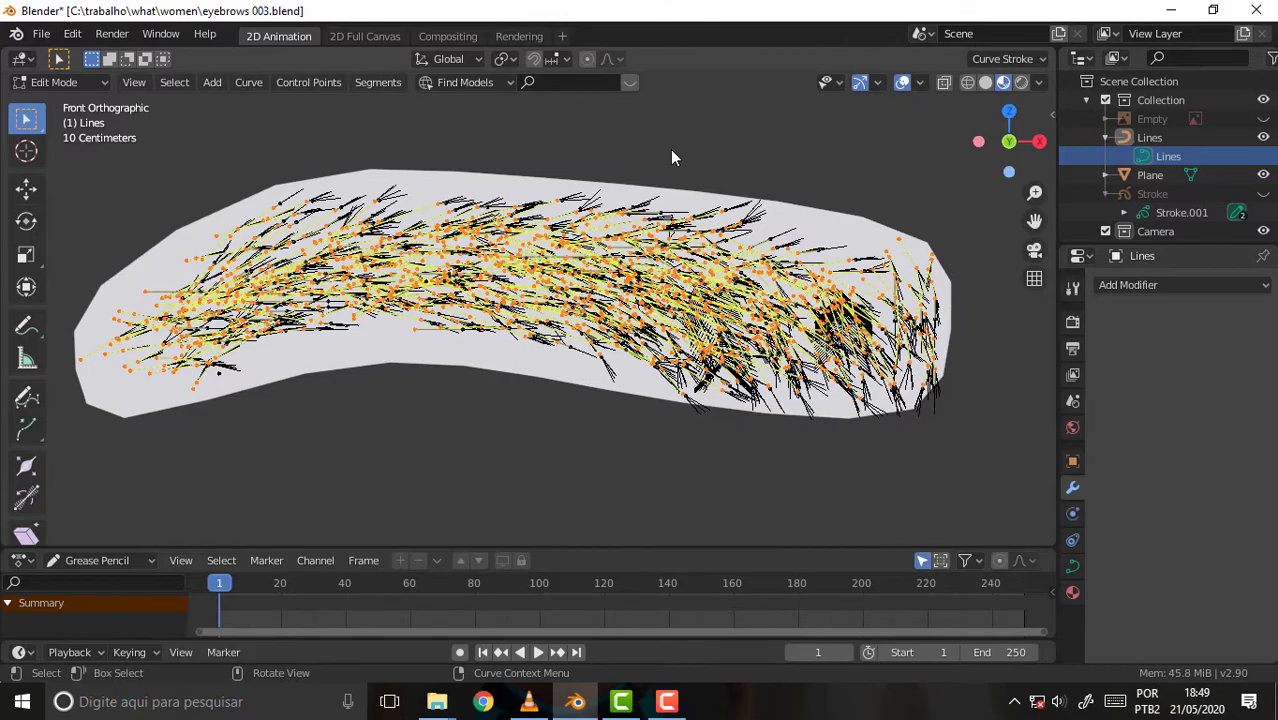
Inspect the eyebrow curves from the right side and select all Lines points
middle_drag(672, 157, 668, 330)
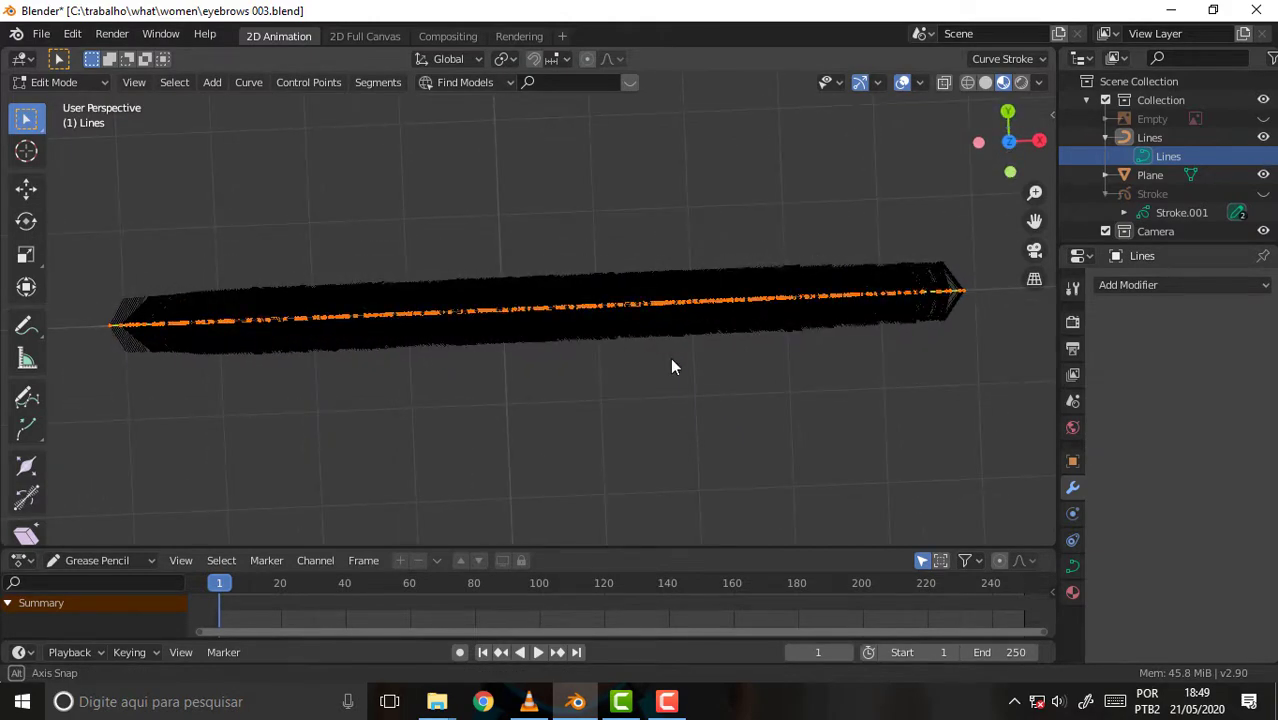
mouse_move(670, 357)
middle_down()
mouse_move(434, 265)
mouse_move(453, 143)
mouse_move(499, 152)
mouse_move(454, 155)
middle_up()
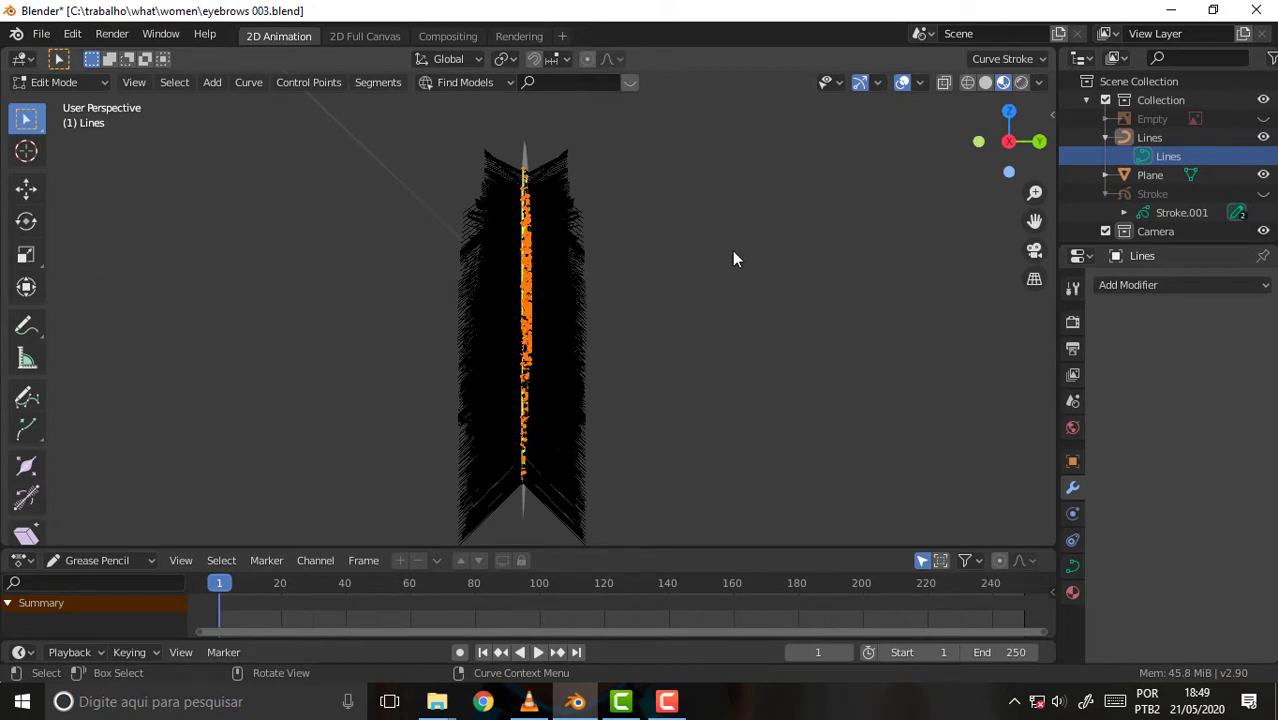
key(KP_3)
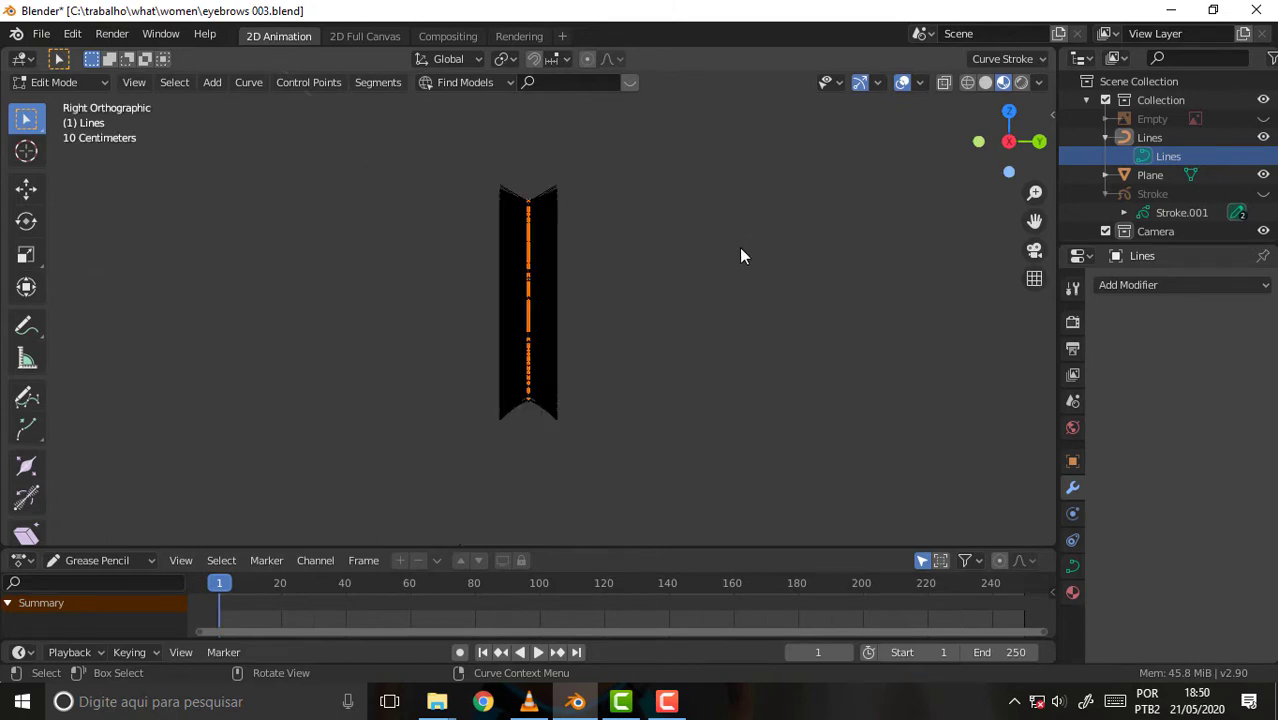
scroll(642, 261, up, 2)
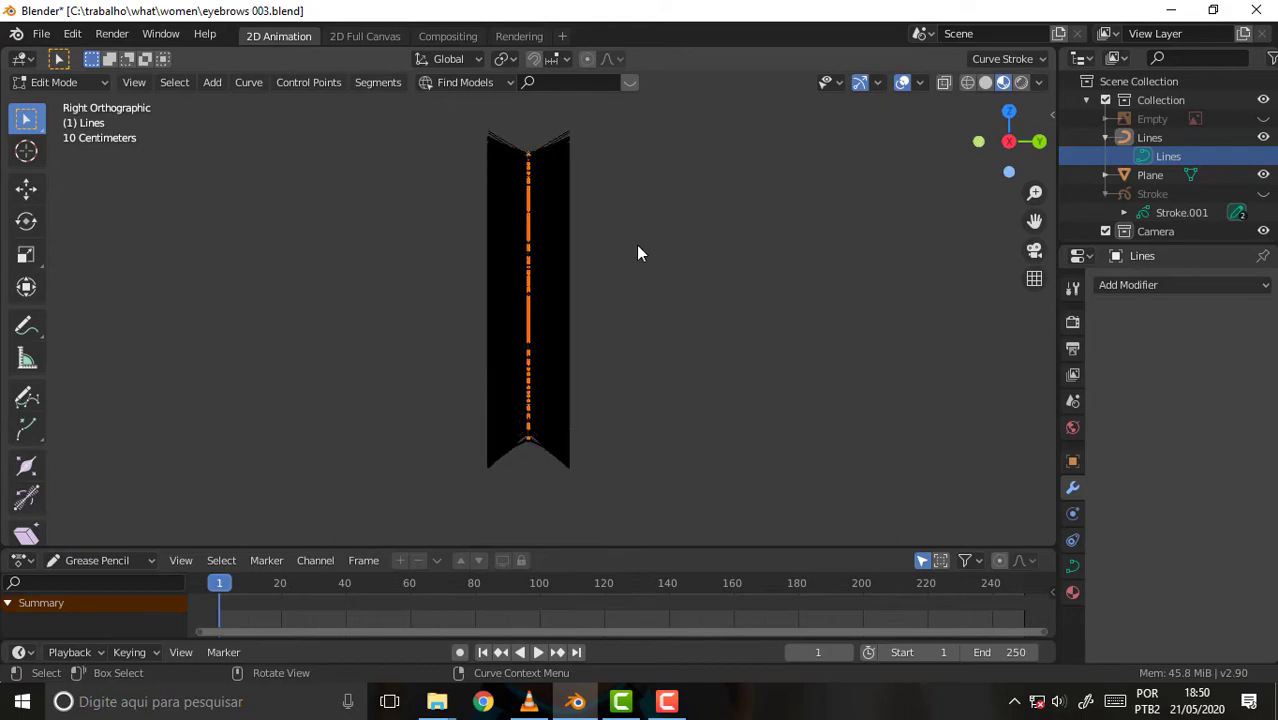
middle_drag(625, 232, 719, 235)
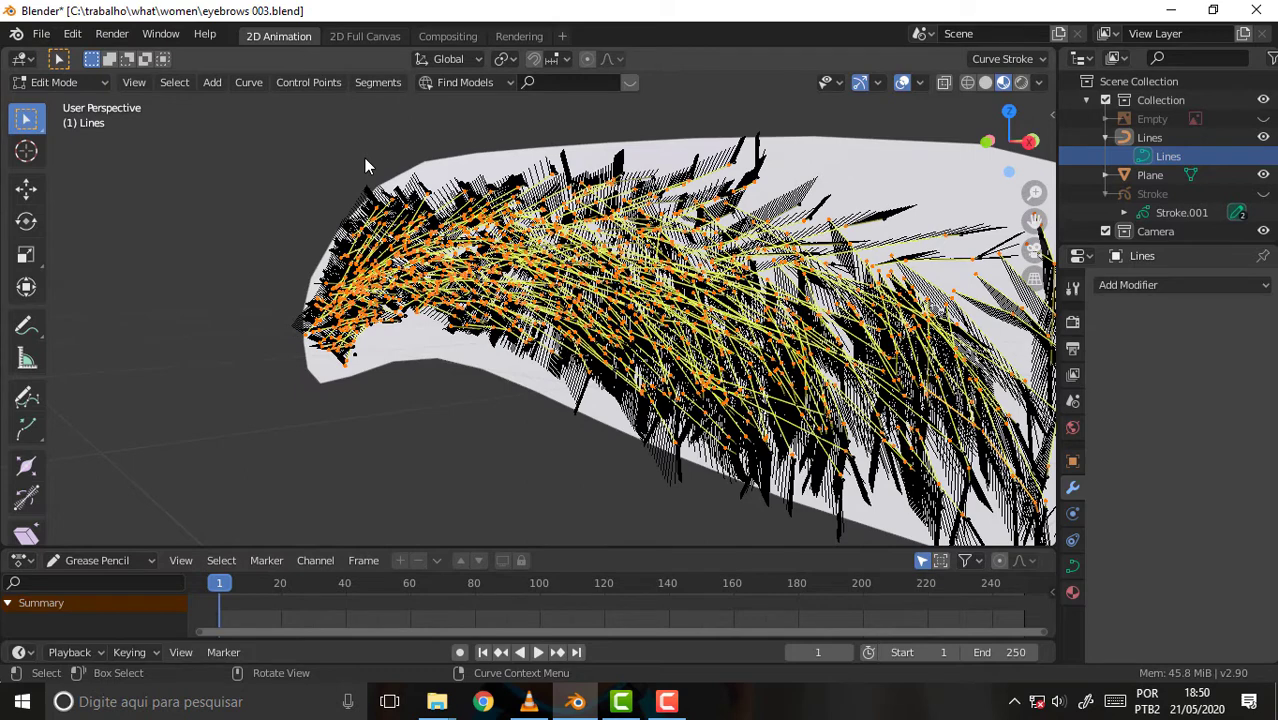
key(shift)
key(alt+a)
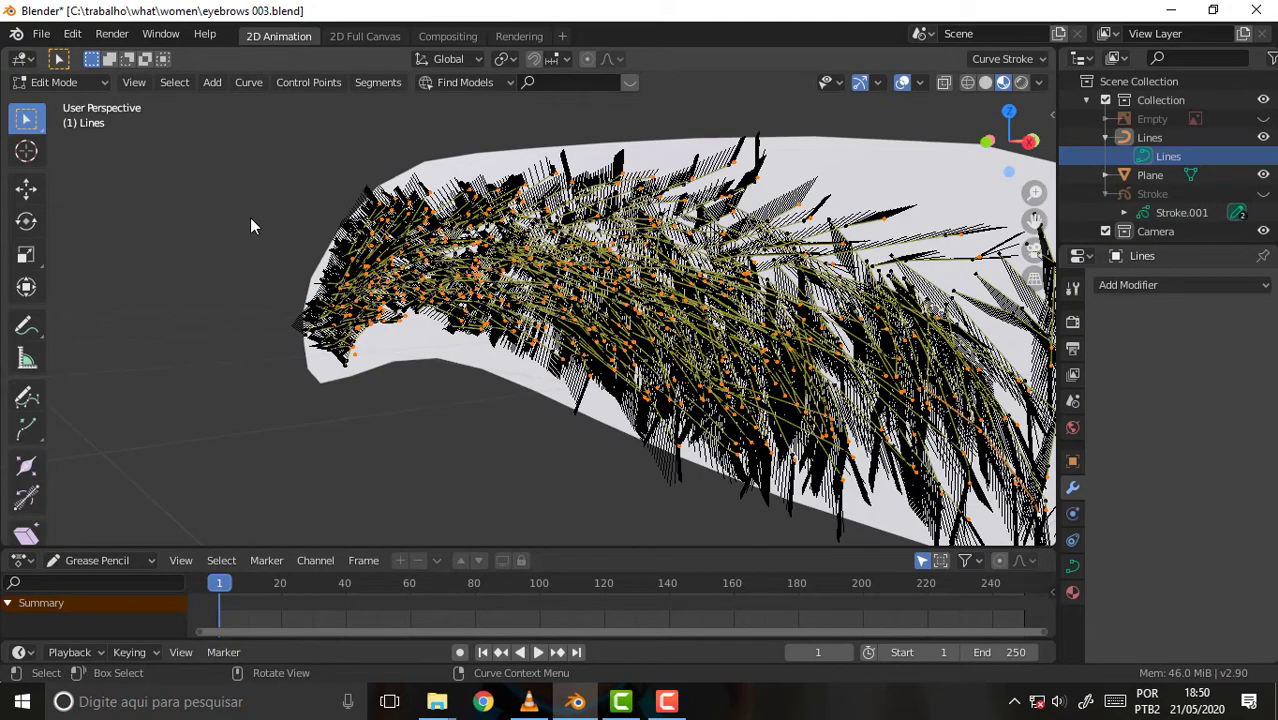
key(a)
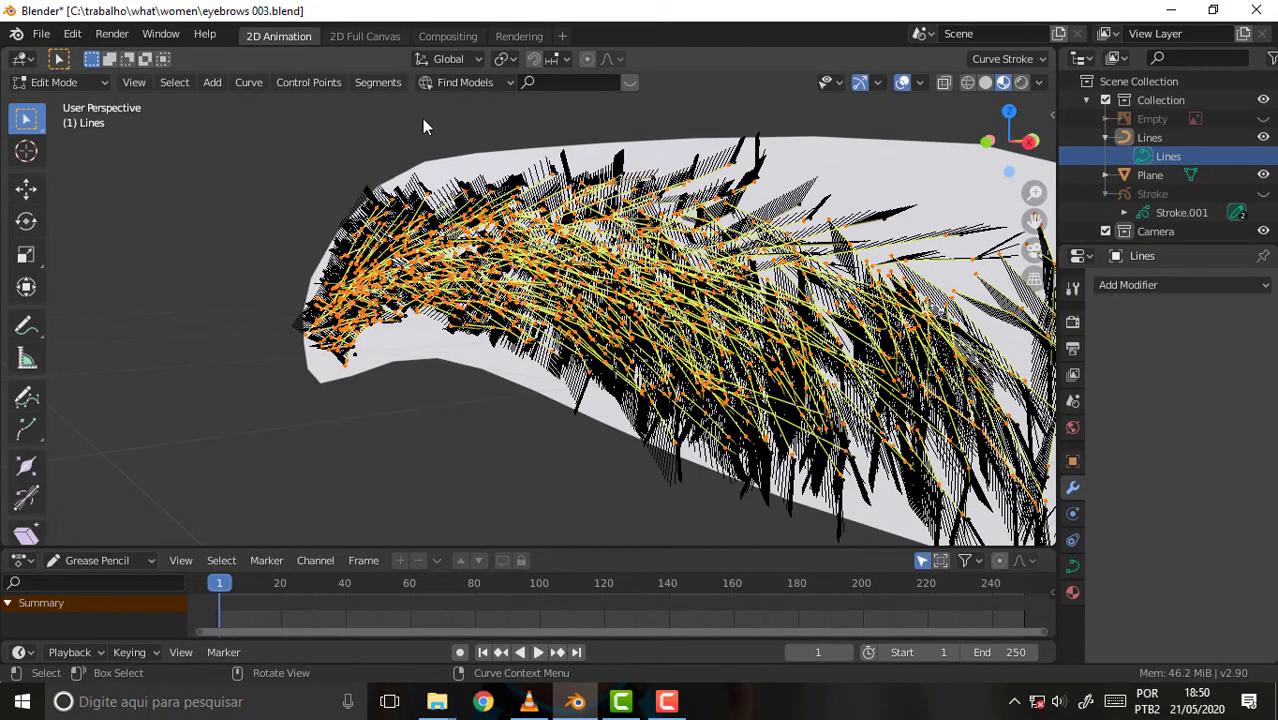
In Right orthographic view, start moving all curve points along global Y
mouse_move(422, 126)
middle_down()
mouse_move(619, 195)
mouse_move(704, 172)
mouse_move(360, 166)
middle_up()
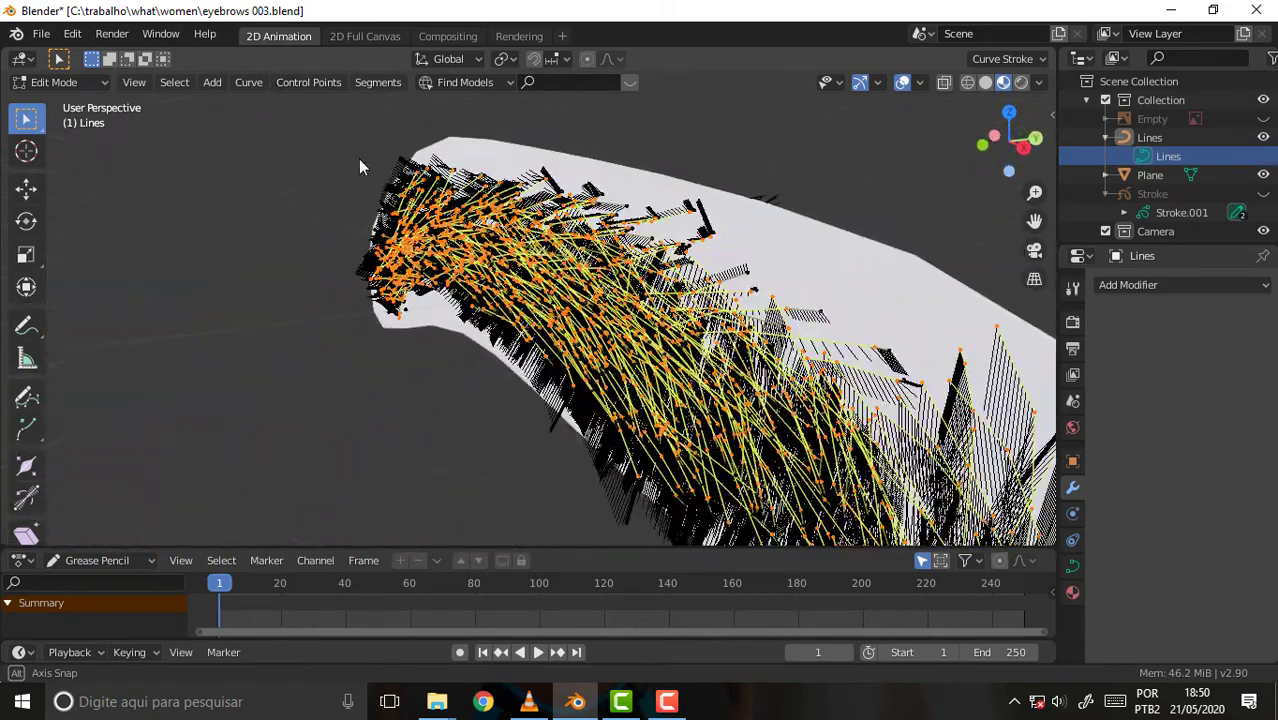
key(KP_3)
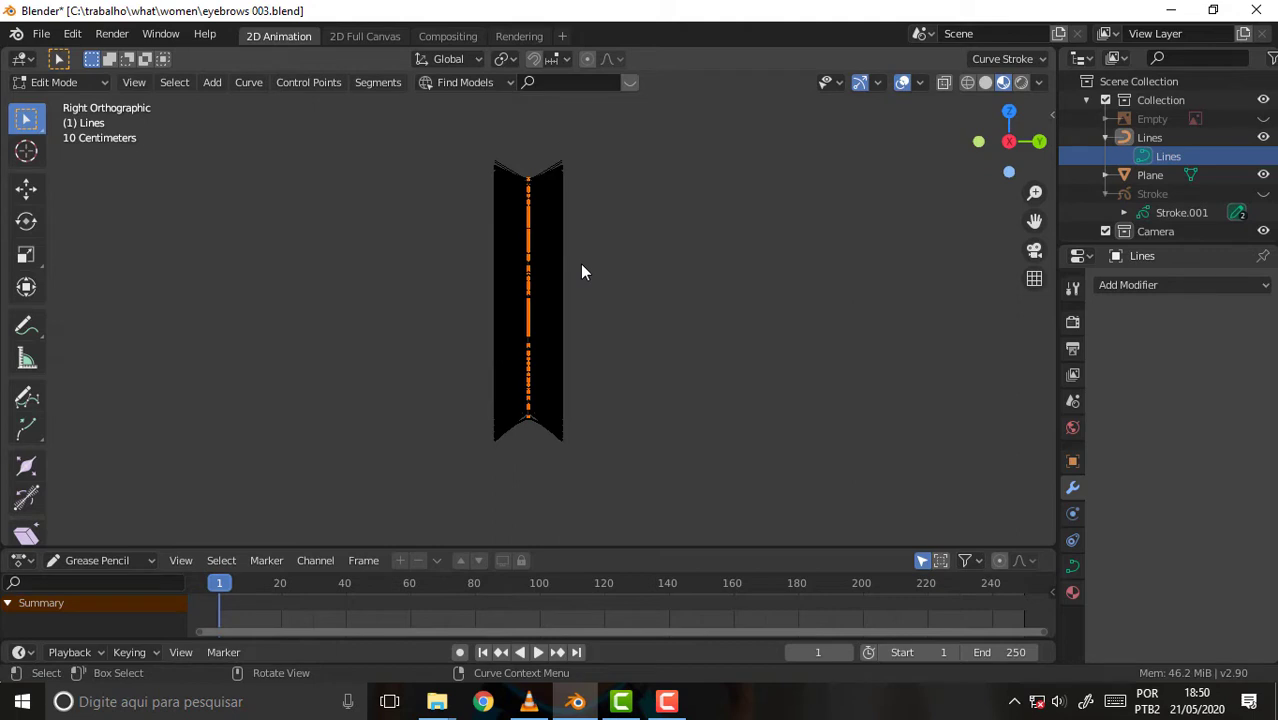
key(g)
key(y)
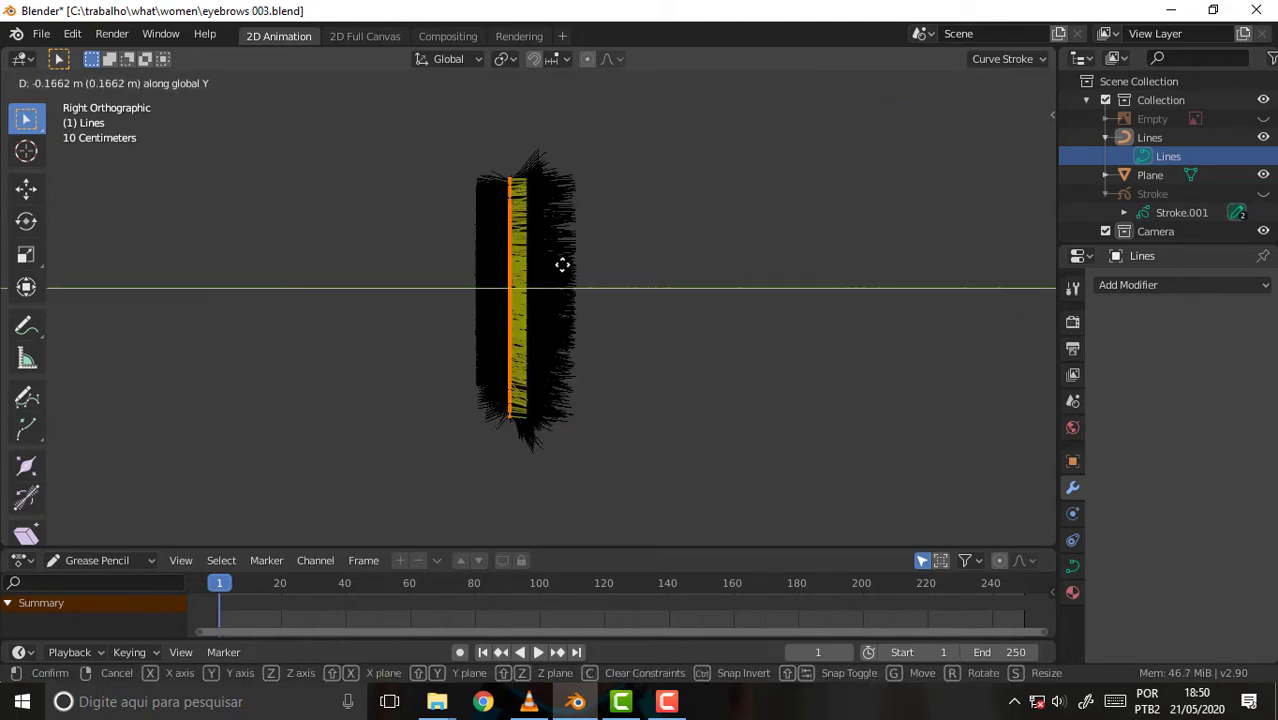
Confirm the -0.16622 m Y move and orbit into perspective to check the curves on the plane
click(562, 263)
middle_drag(330, 190, 468, 346)
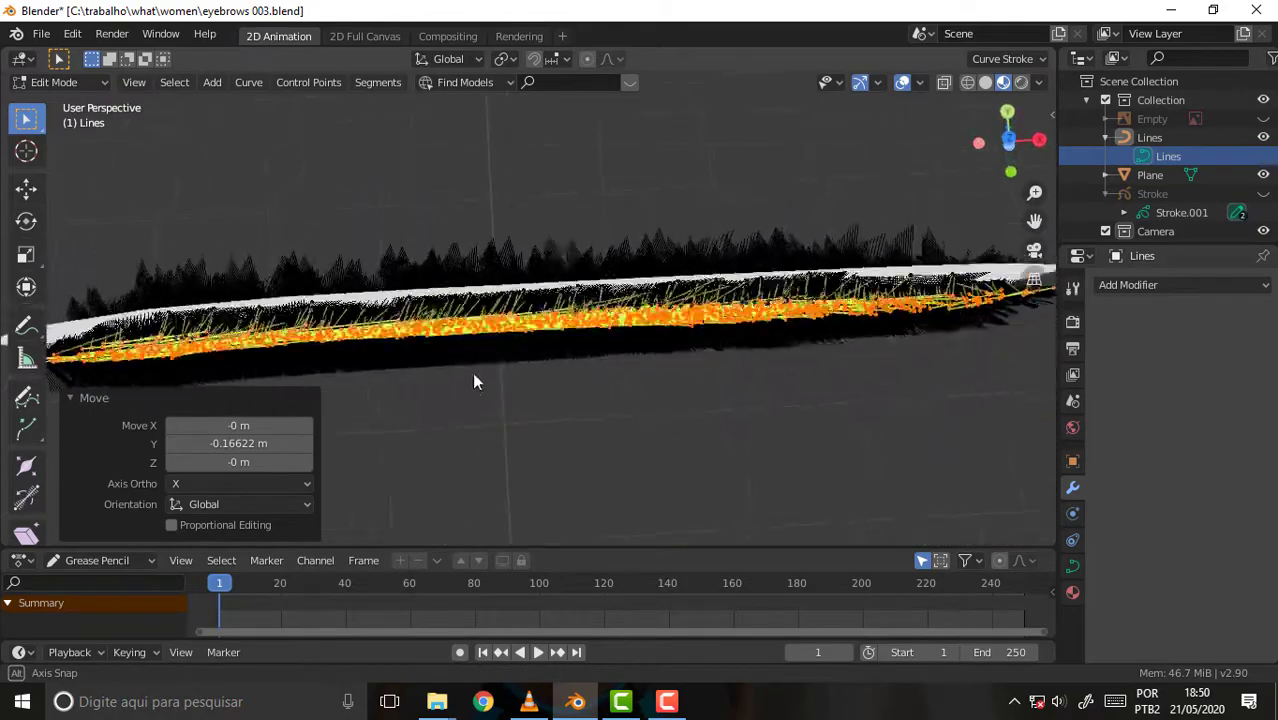
middle_drag(468, 350, 528, 343)
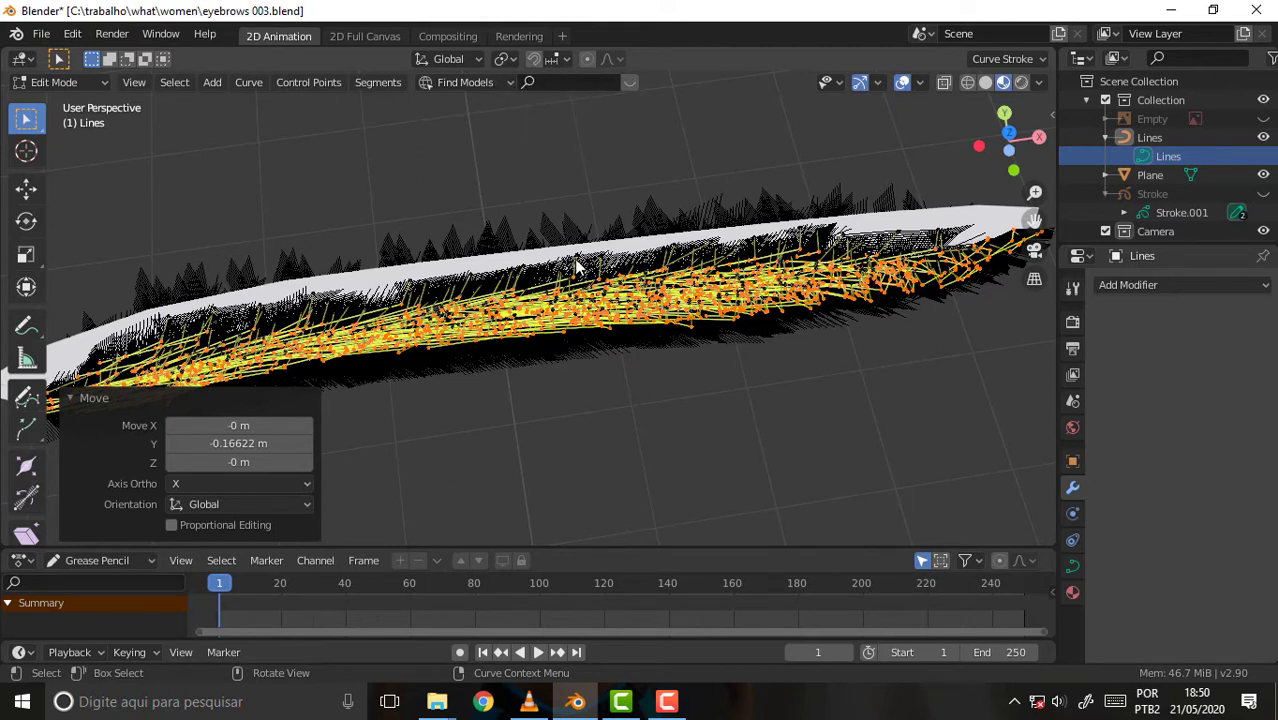
mouse_move(631, 167)
middle_down()
mouse_move(590, 178)
mouse_move(590, 82)
mouse_move(596, 511)
mouse_move(610, 395)
middle_up()
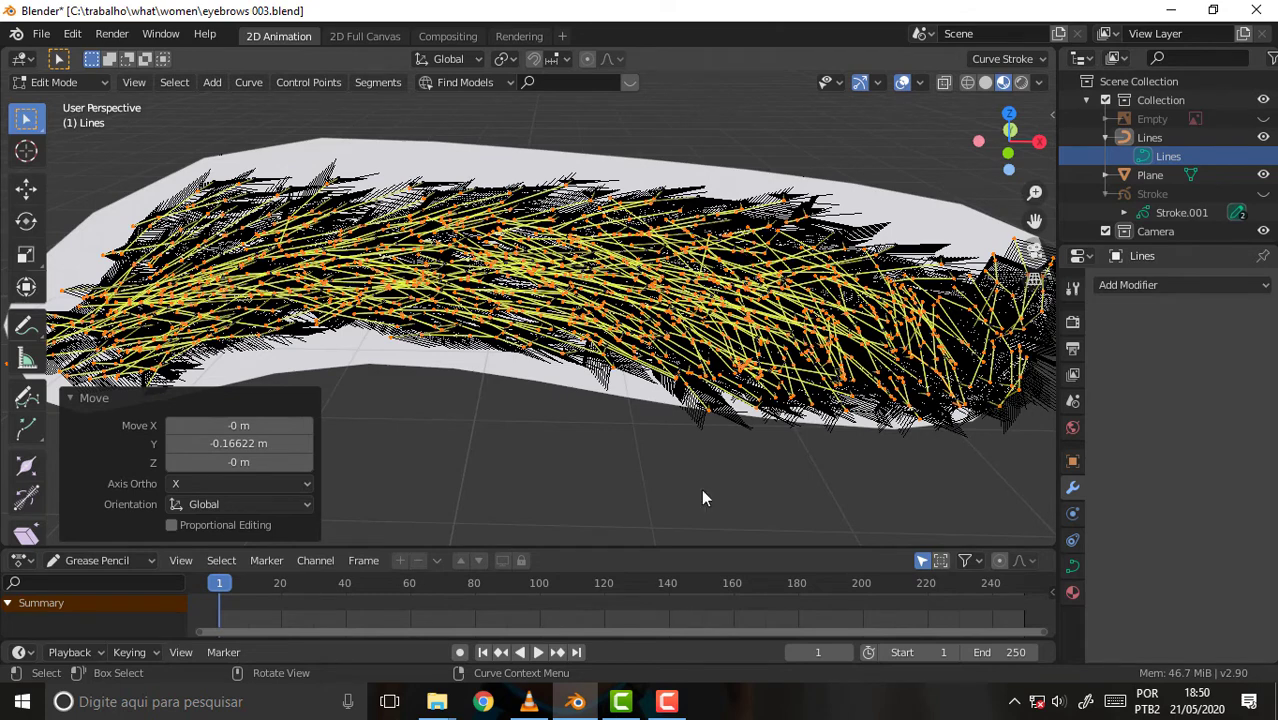
Turn off curve Normals in the viewport overlays and orbit to inspect the eyebrow curves
click(914, 84)
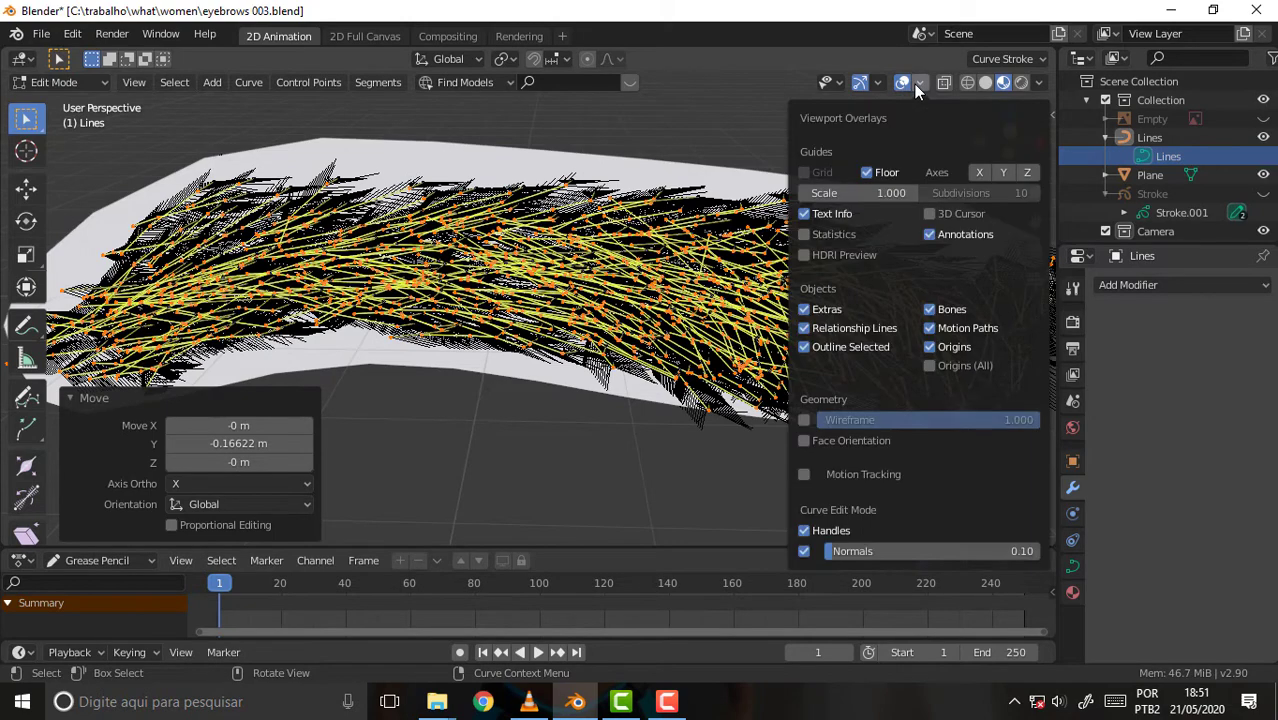
click(804, 551)
mouse_move(814, 152)
middle_down()
mouse_move(789, 491)
mouse_move(825, 362)
mouse_move(810, 431)
mouse_move(827, 423)
middle_up()
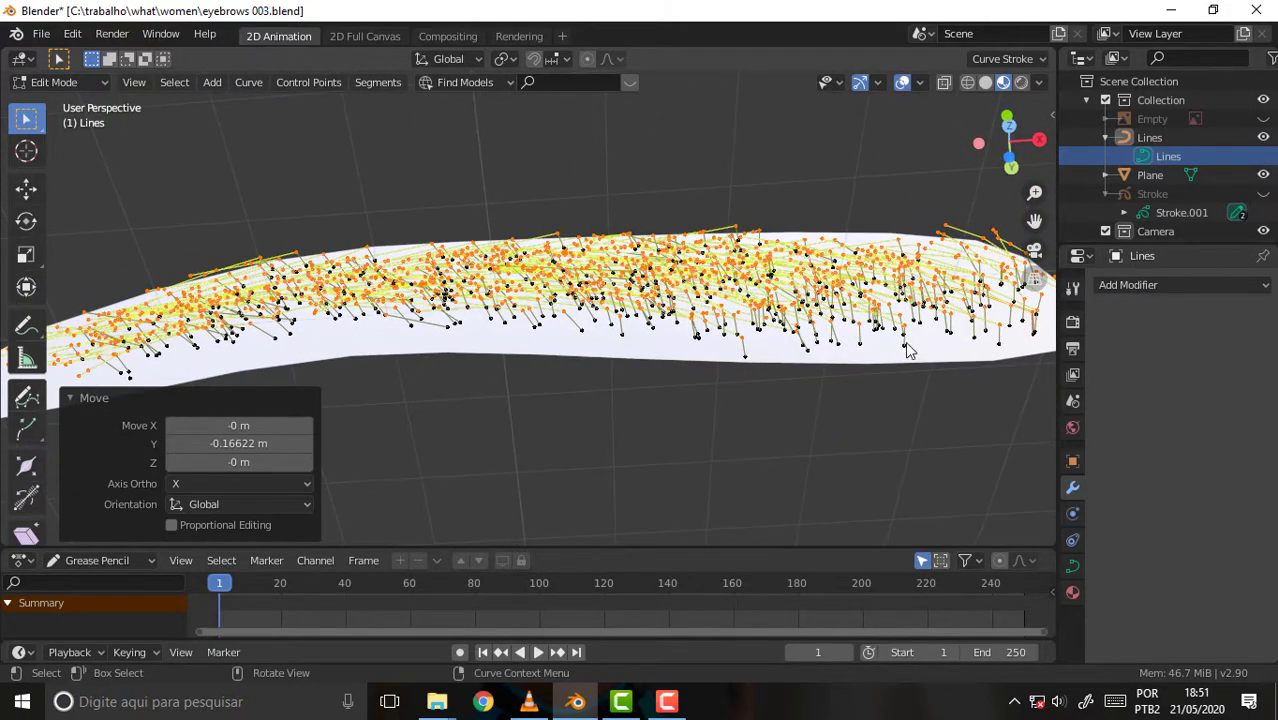
mouse_move(520, 190)
middle_down()
mouse_move(540, 397)
mouse_move(526, 454)
mouse_move(506, 436)
mouse_move(514, 482)
middle_up()
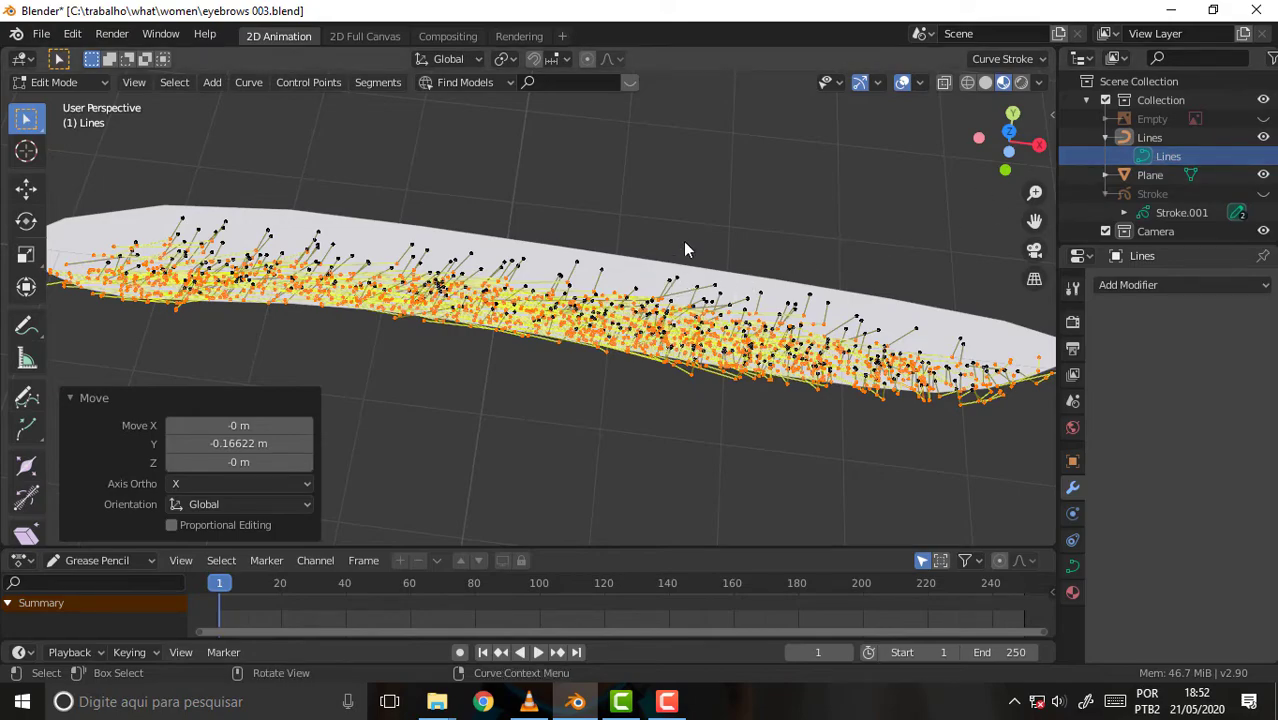
mouse_move(684, 246)
middle_down()
mouse_move(693, 346)
mouse_move(674, 502)
mouse_move(667, 476)
middle_up()
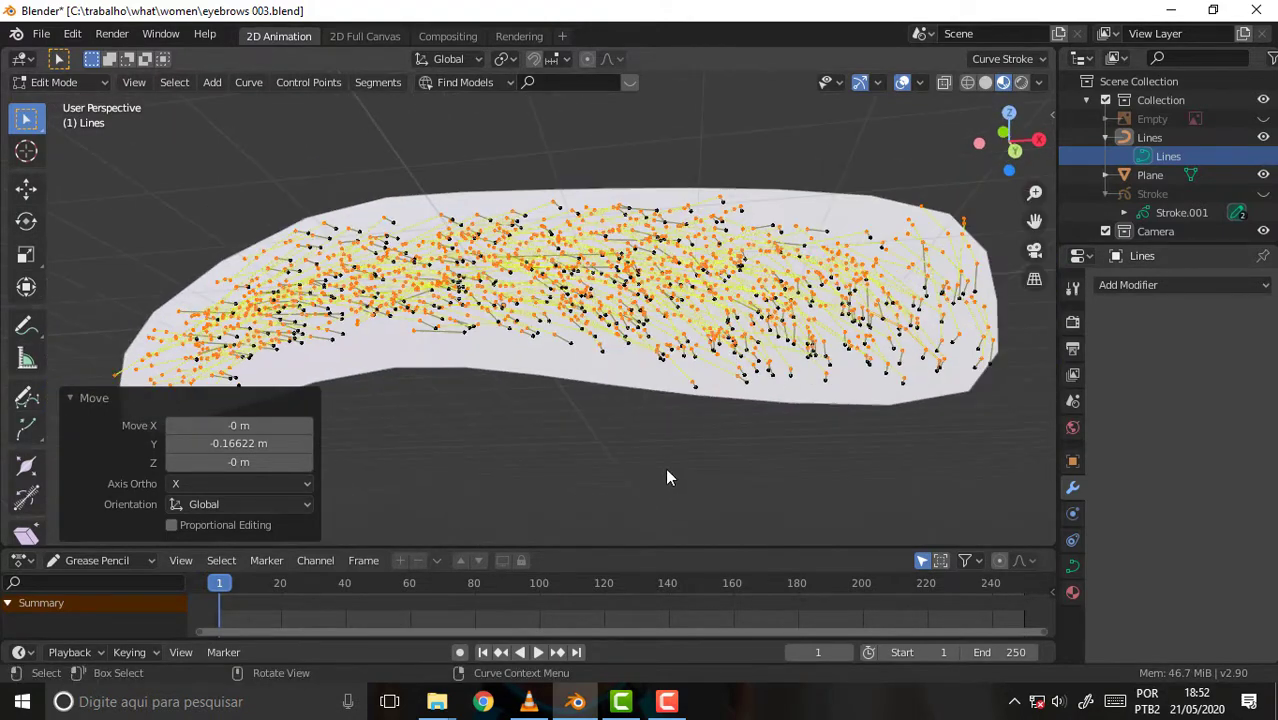
Select the Lines curve, switch it to Object Mode and show its curve data properties
click(1160, 139)
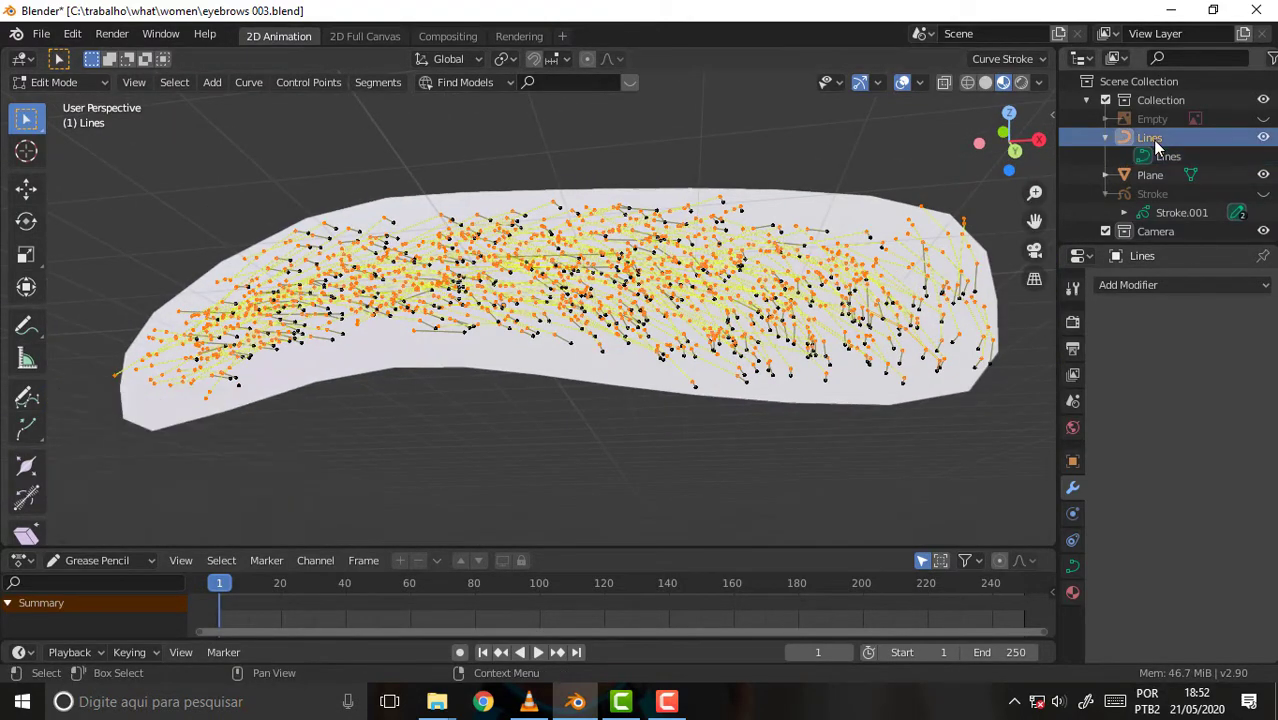
click(1163, 157)
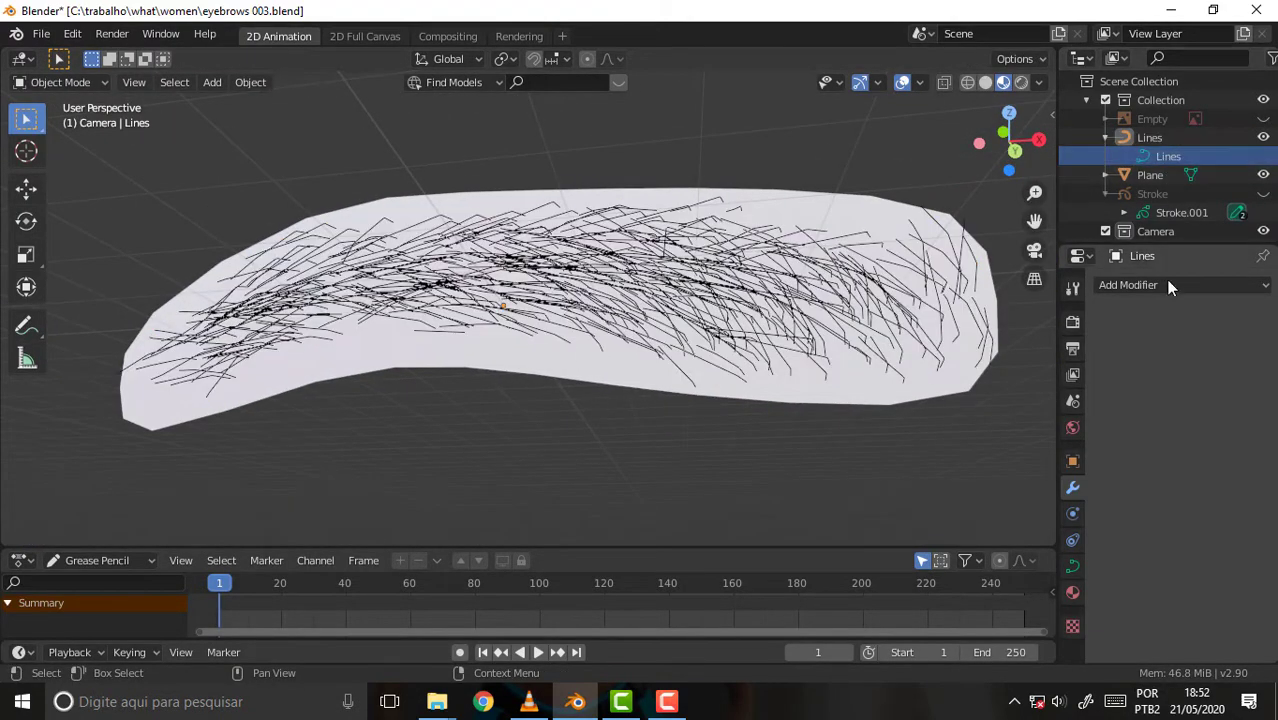
click(1070, 564)
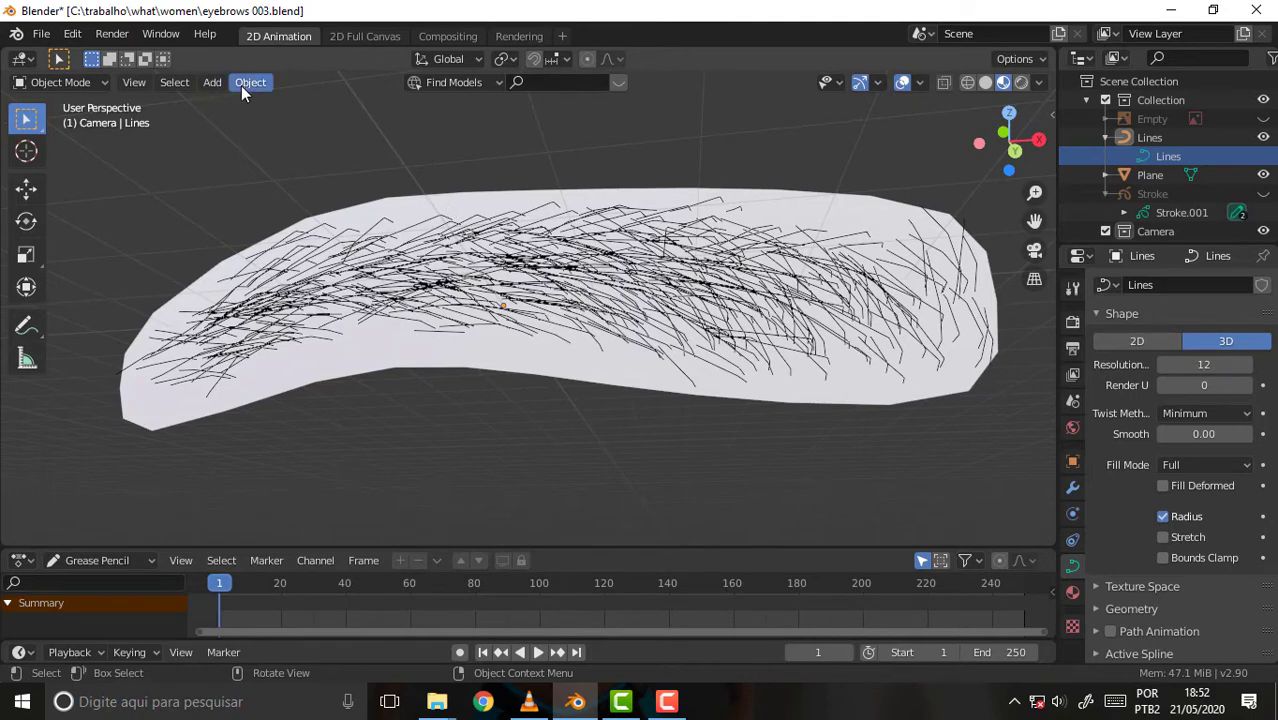
click(175, 86)
click(1149, 139)
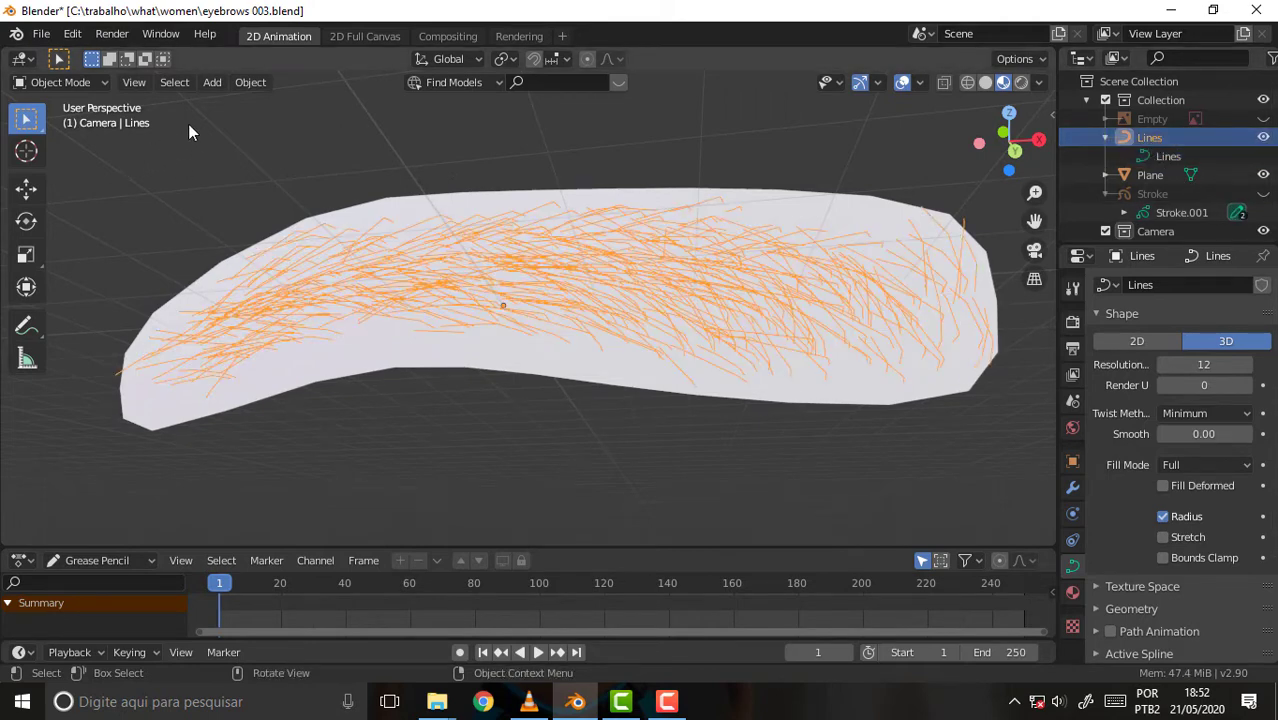
click(175, 86)
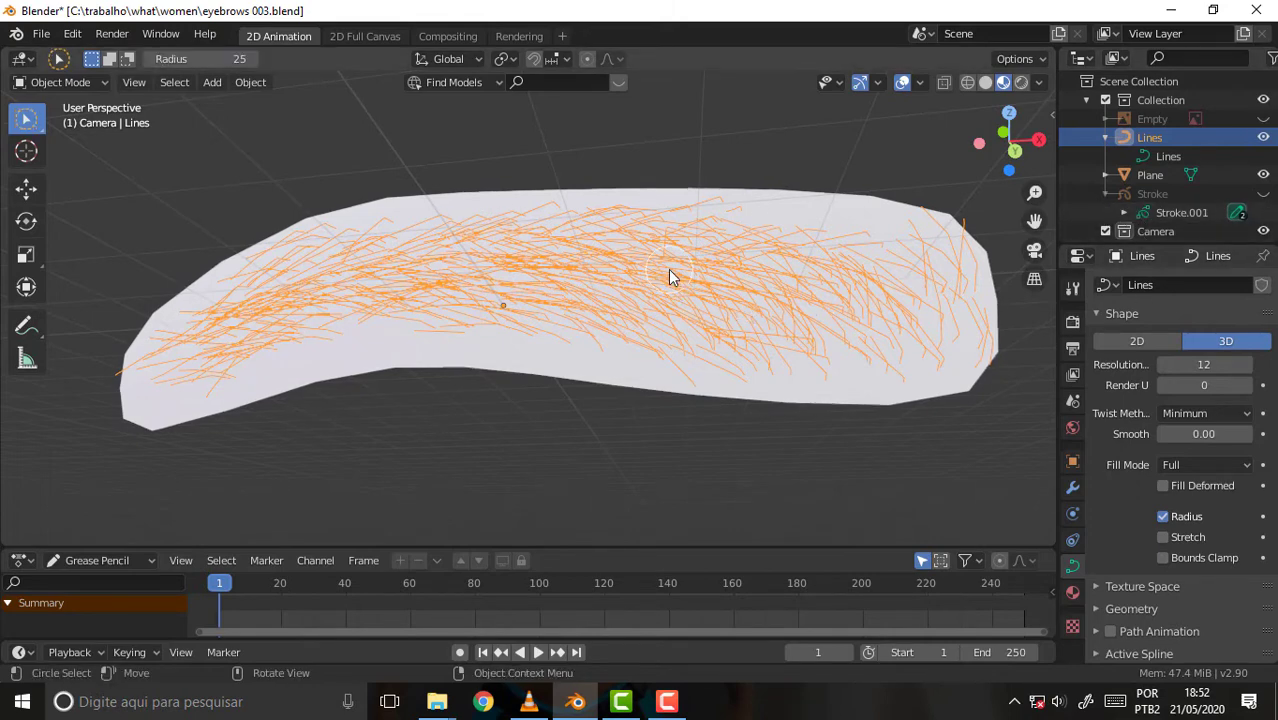
Reselect the Lines curve and return to Edit Mode on its points
right_click(576, 228)
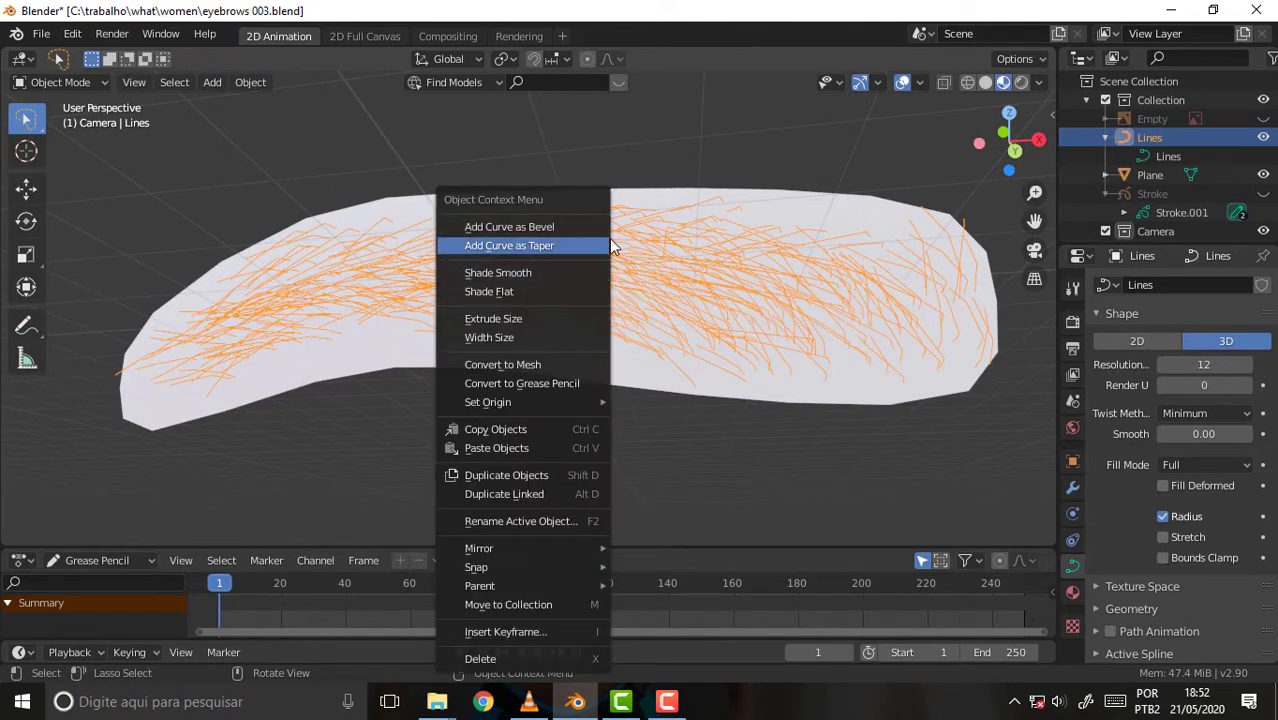
click(250, 84)
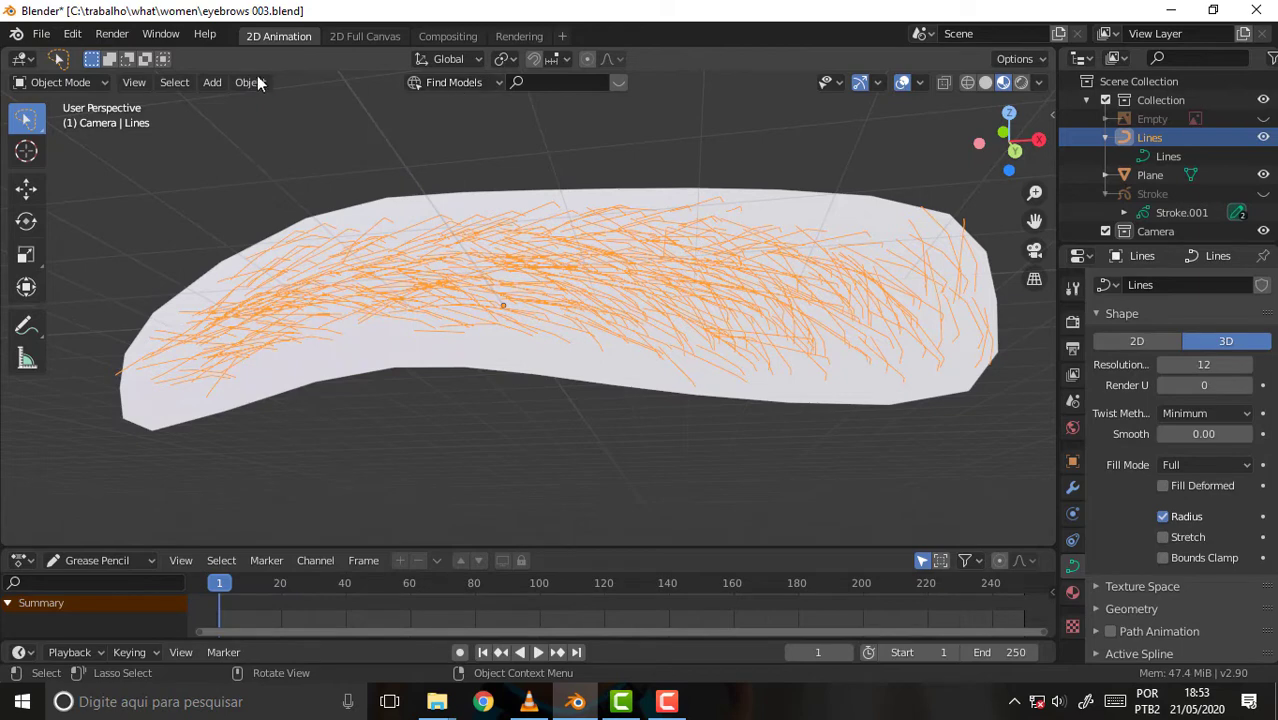
click(178, 84)
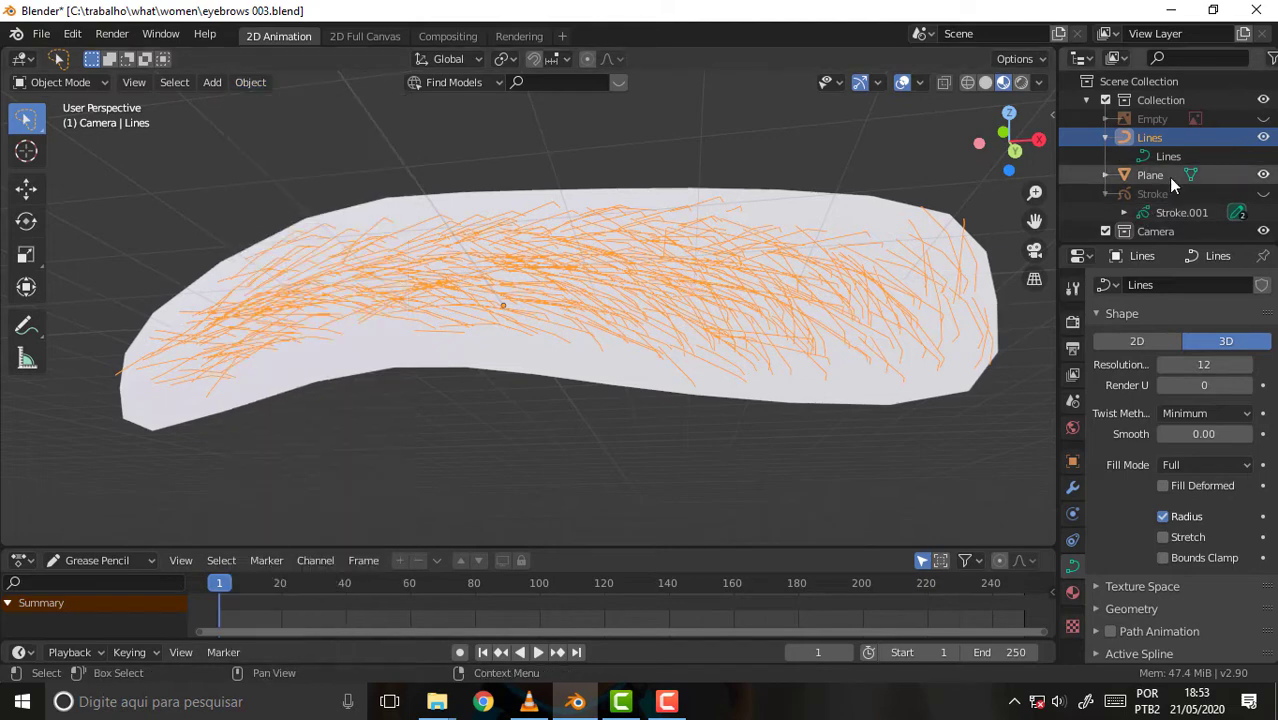
click(1158, 154)
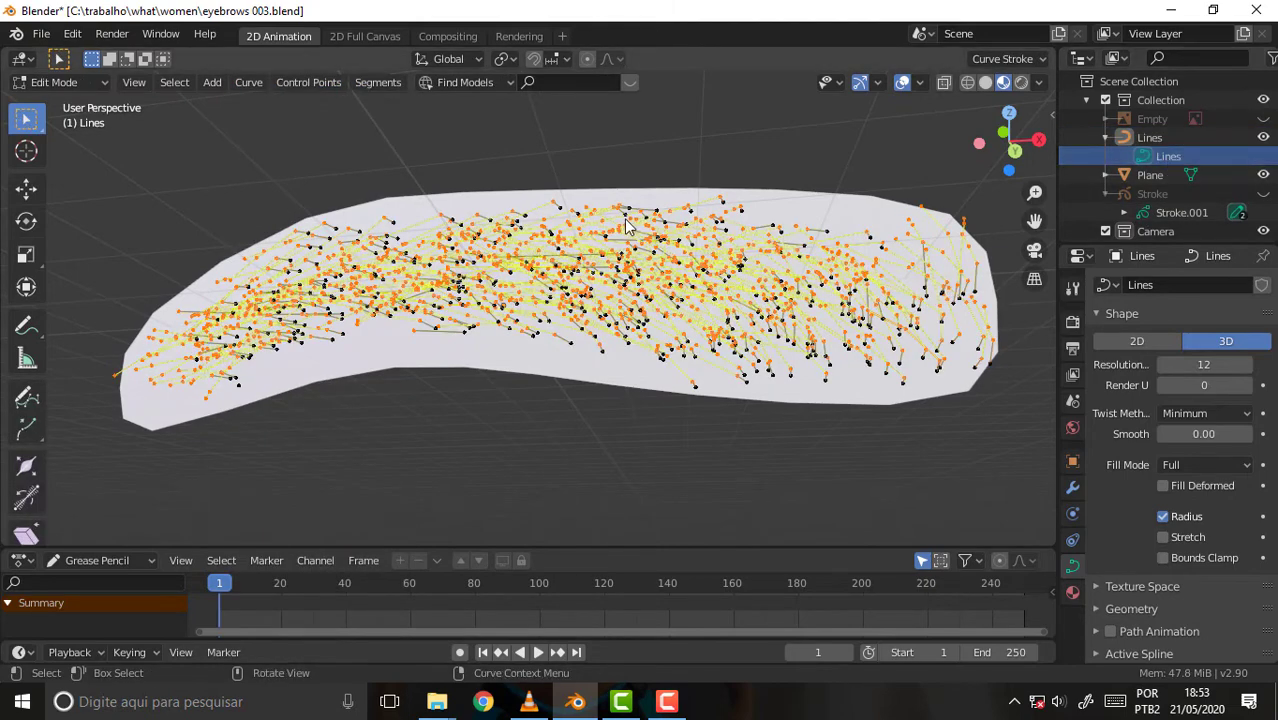
key(w)
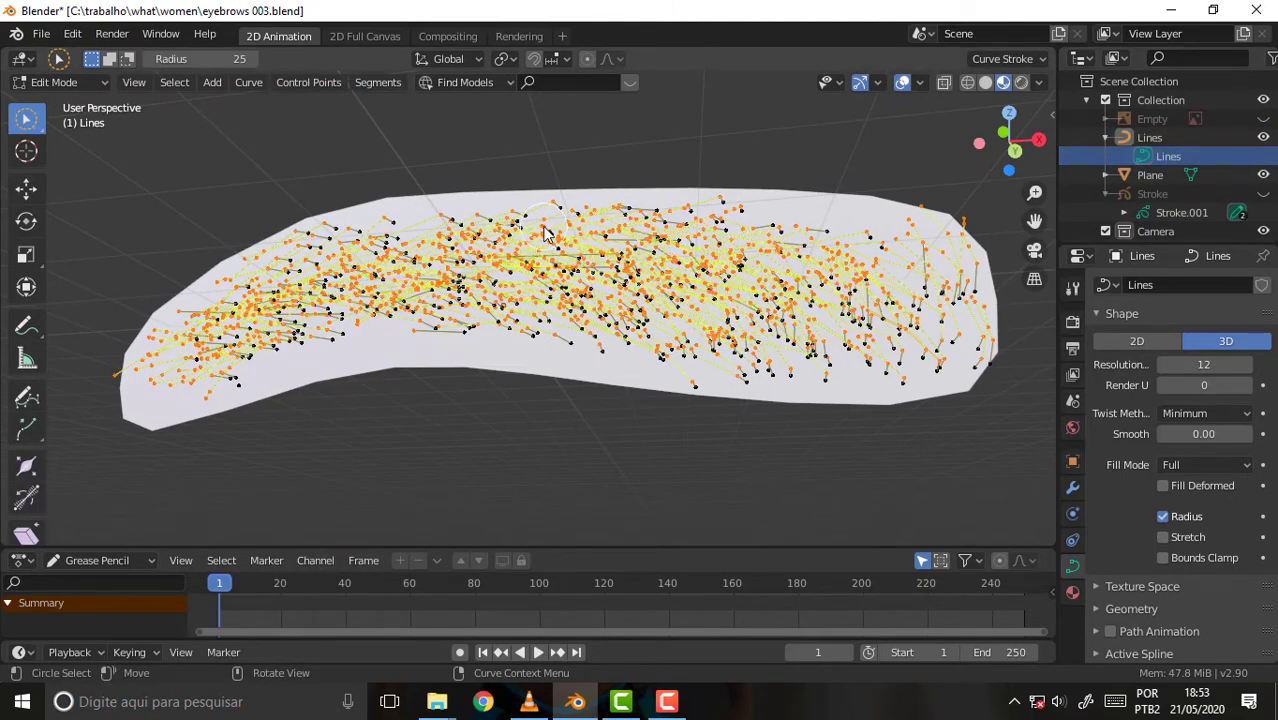
Apply Smooth to the eyebrow curves five times from the curve context menu
right_click(573, 235)
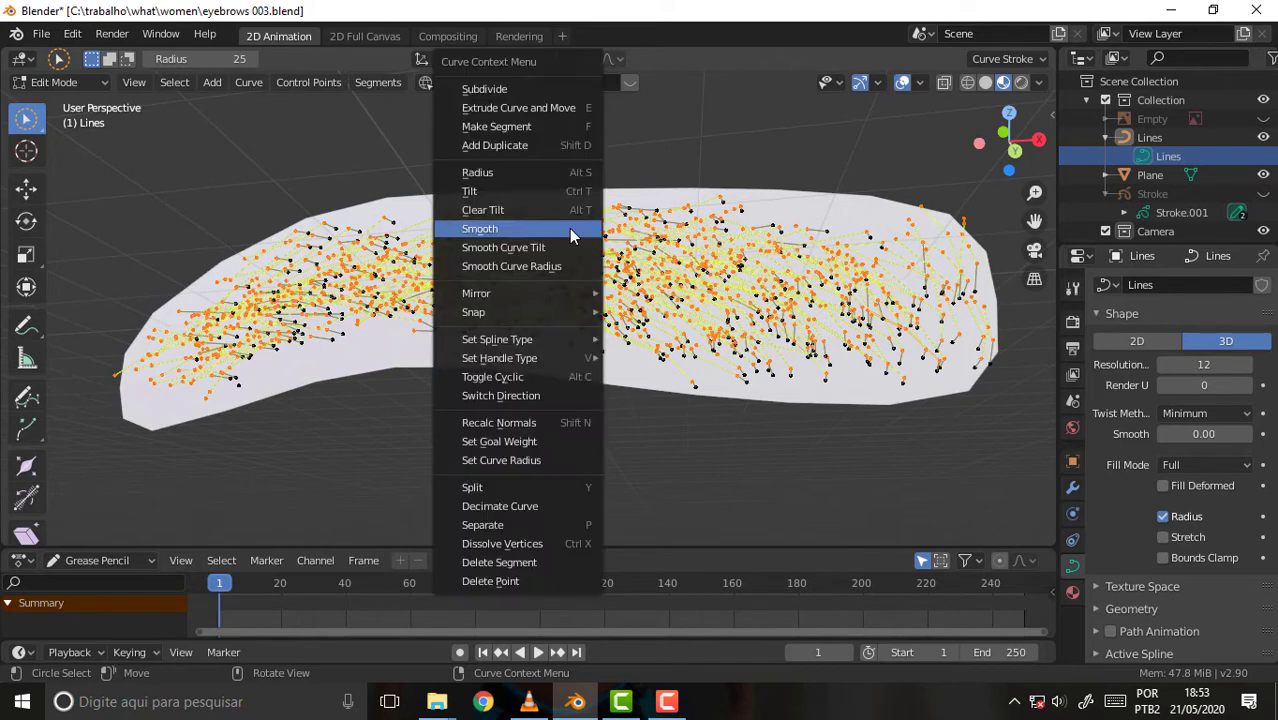
click(481, 229)
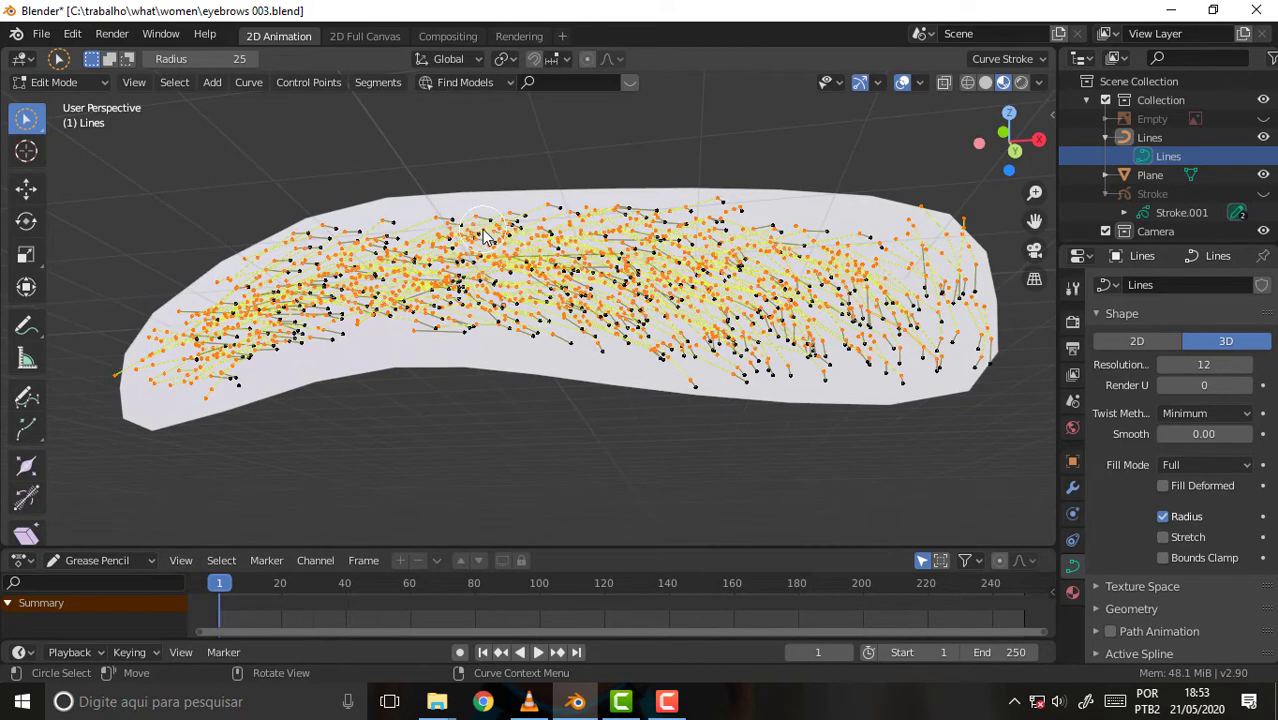
key(s)
key(Escape)
right_click(506, 240)
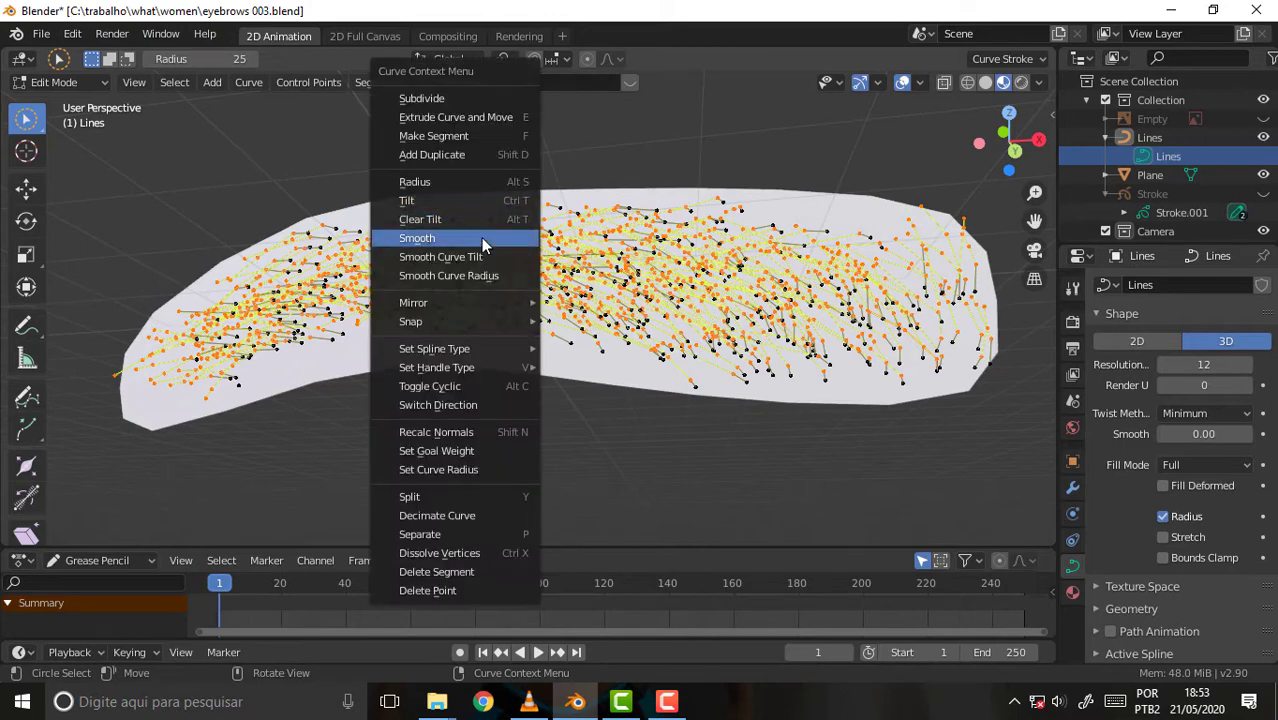
click(481, 237)
right_click(484, 230)
click(472, 238)
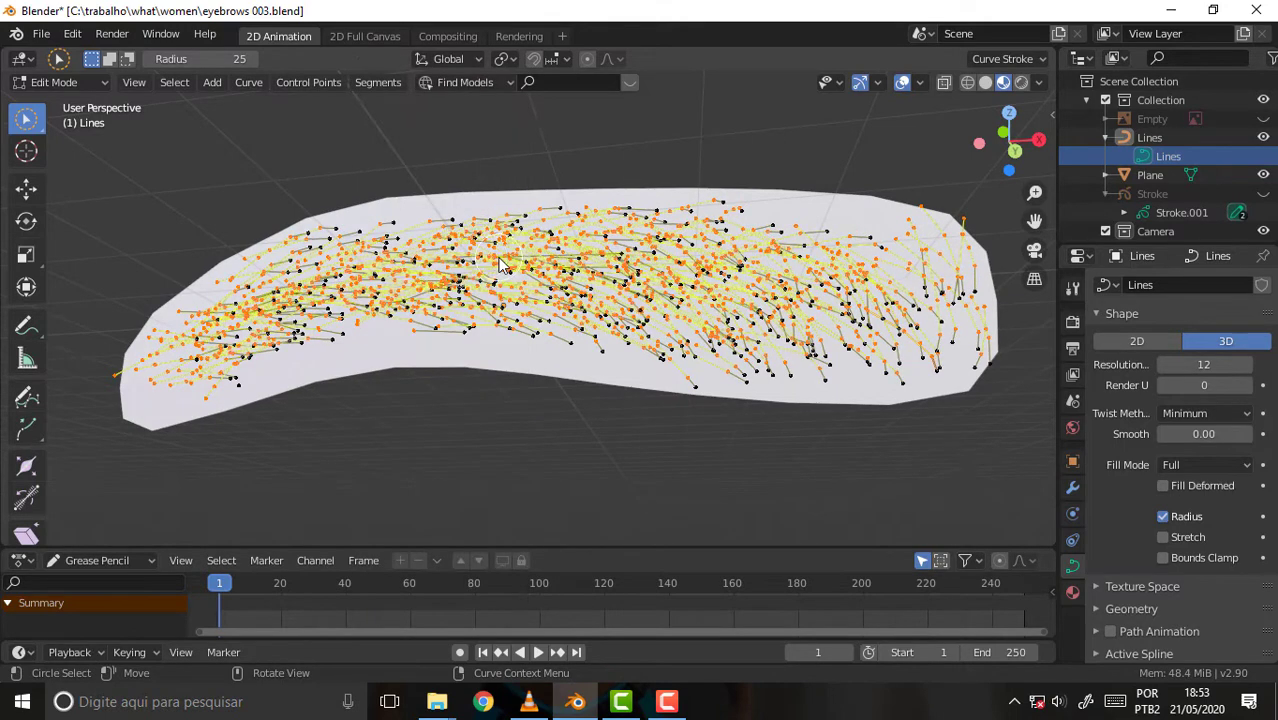
right_click(487, 252)
click(486, 257)
right_click(548, 263)
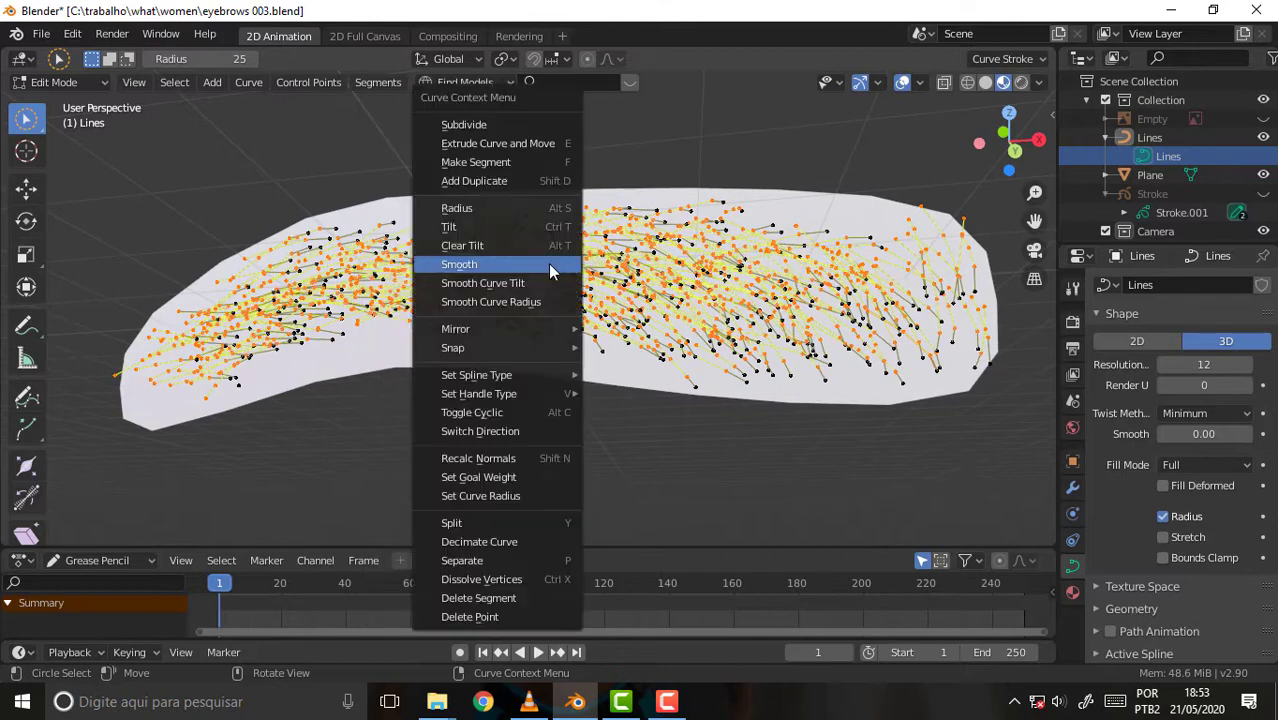
click(483, 262)
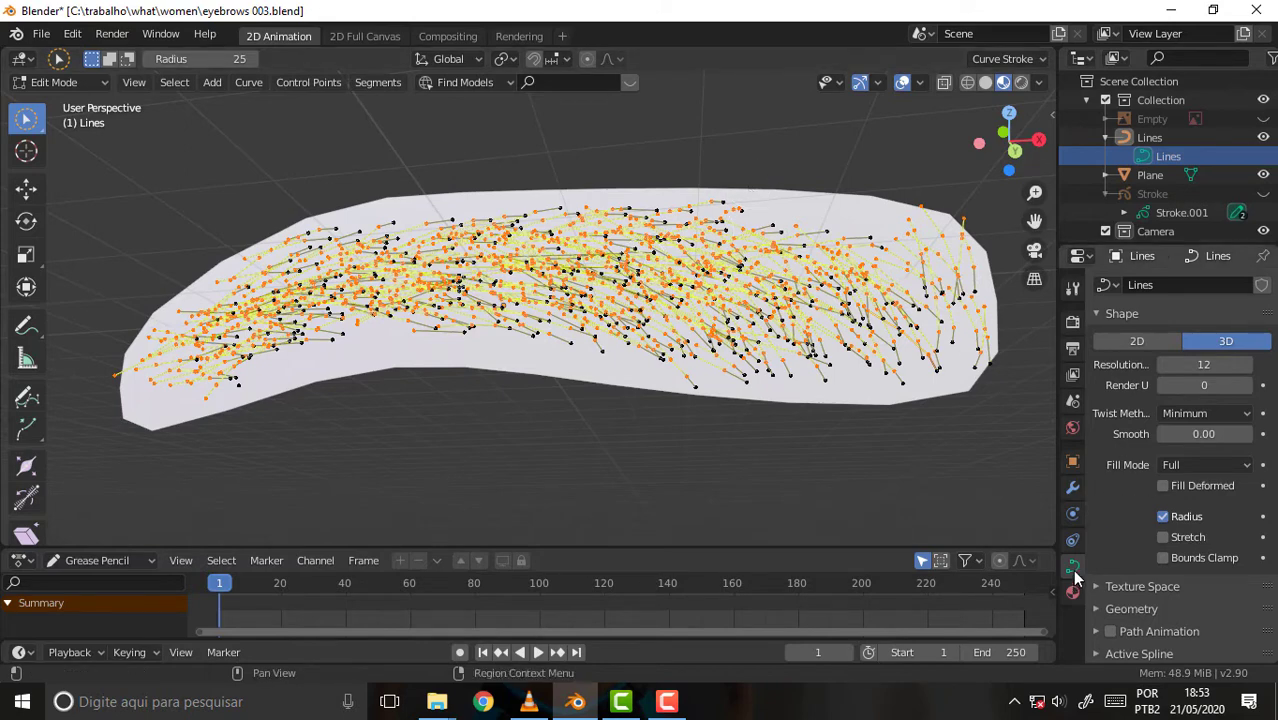
Set the curve's Bevel Depth to 0.005 m and lower the bevel resolution to 0
scroll(1272, 470, down, 3)
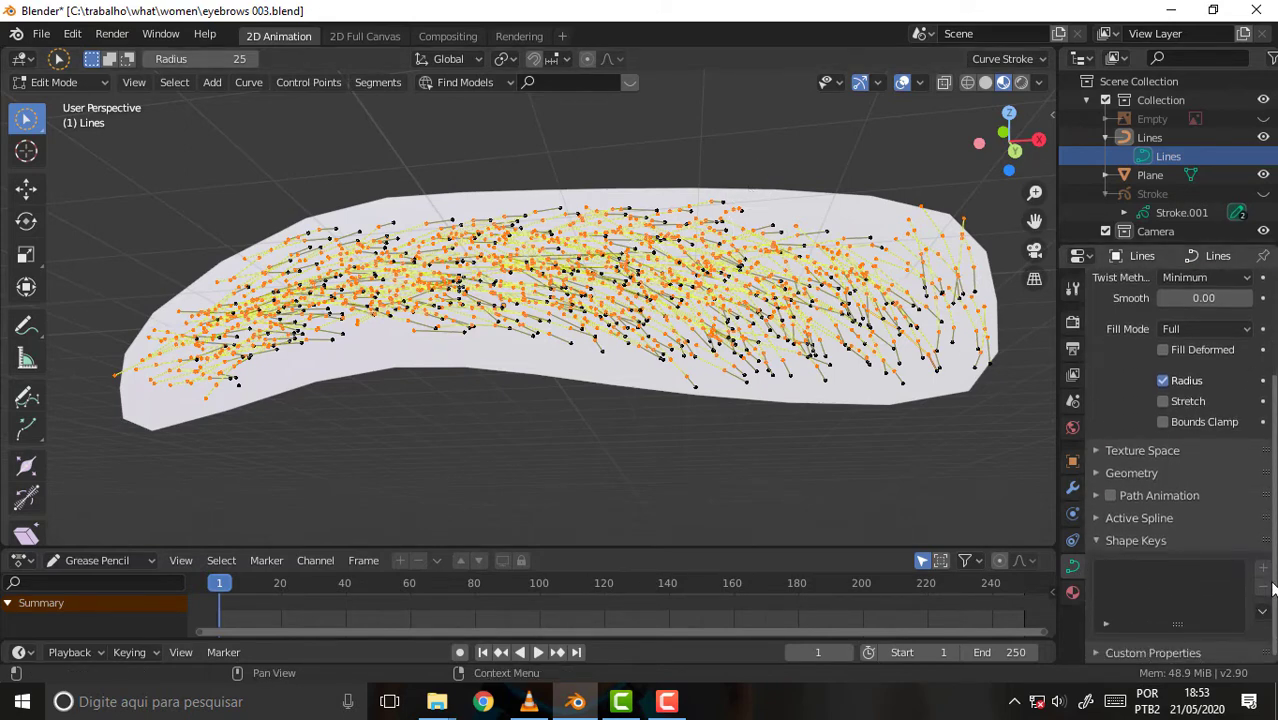
click(1100, 471)
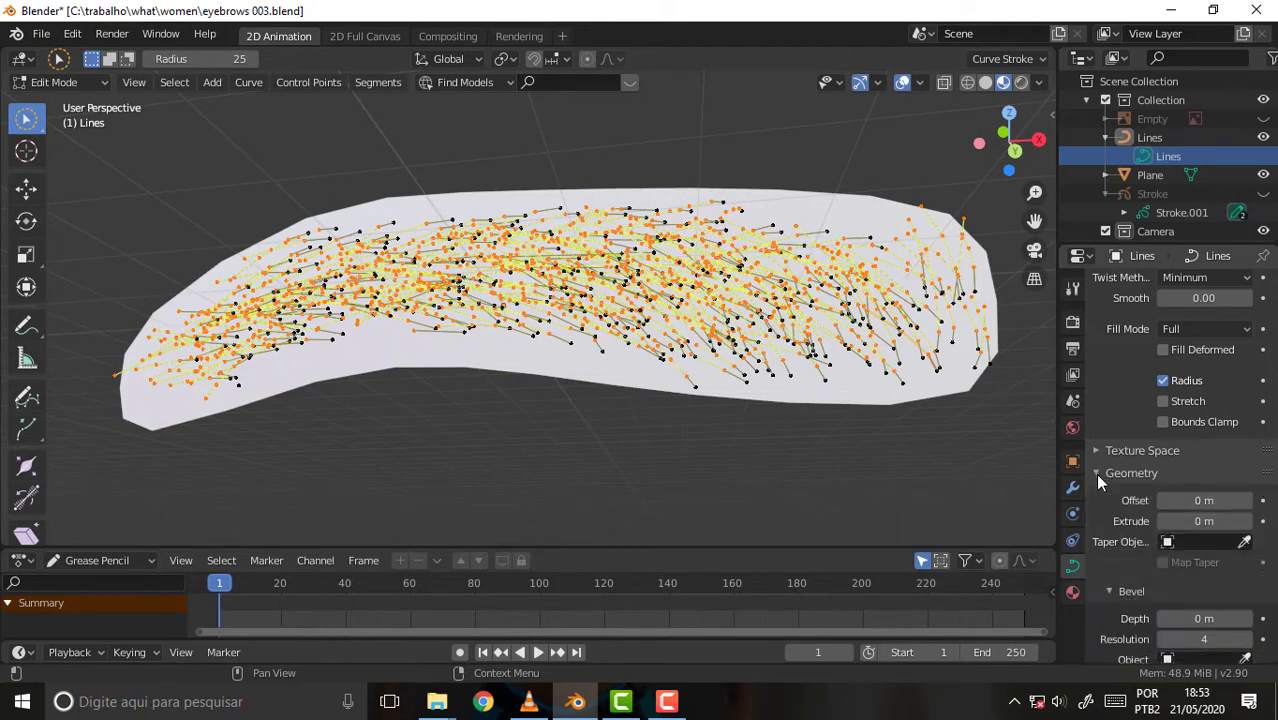
click(1203, 619)
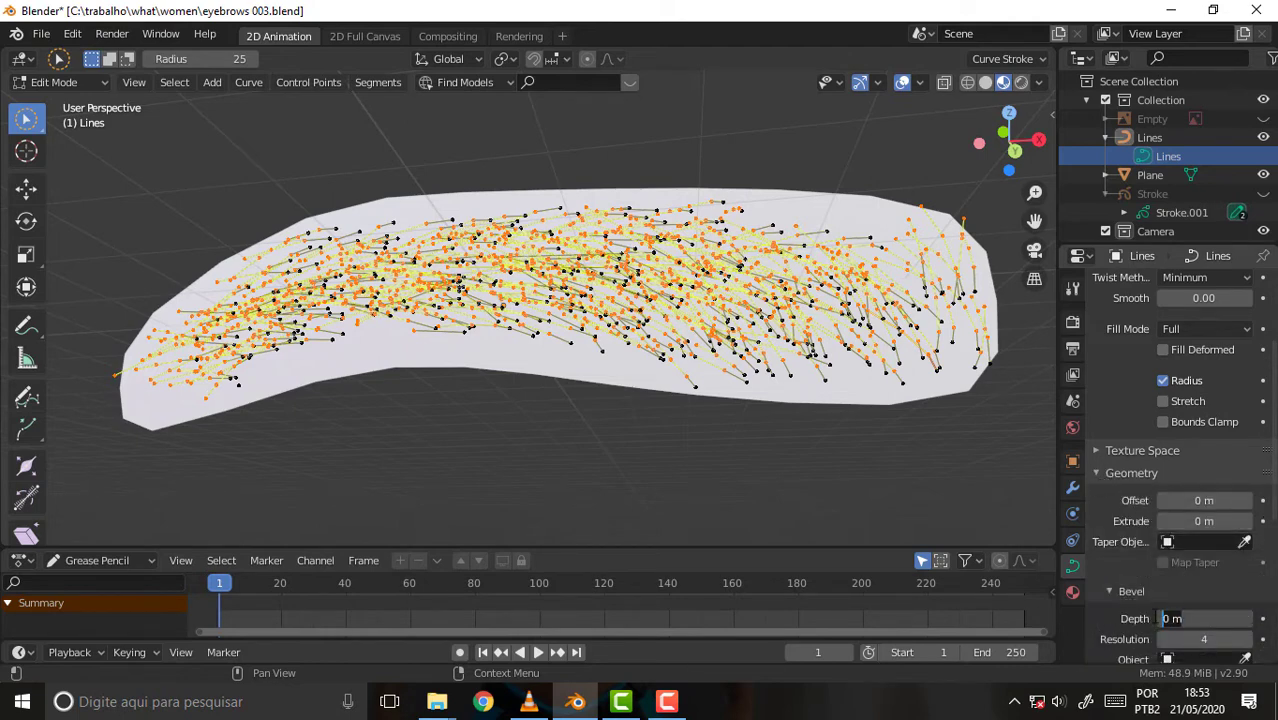
key(BackSpace)
text(.005)
key(Return)
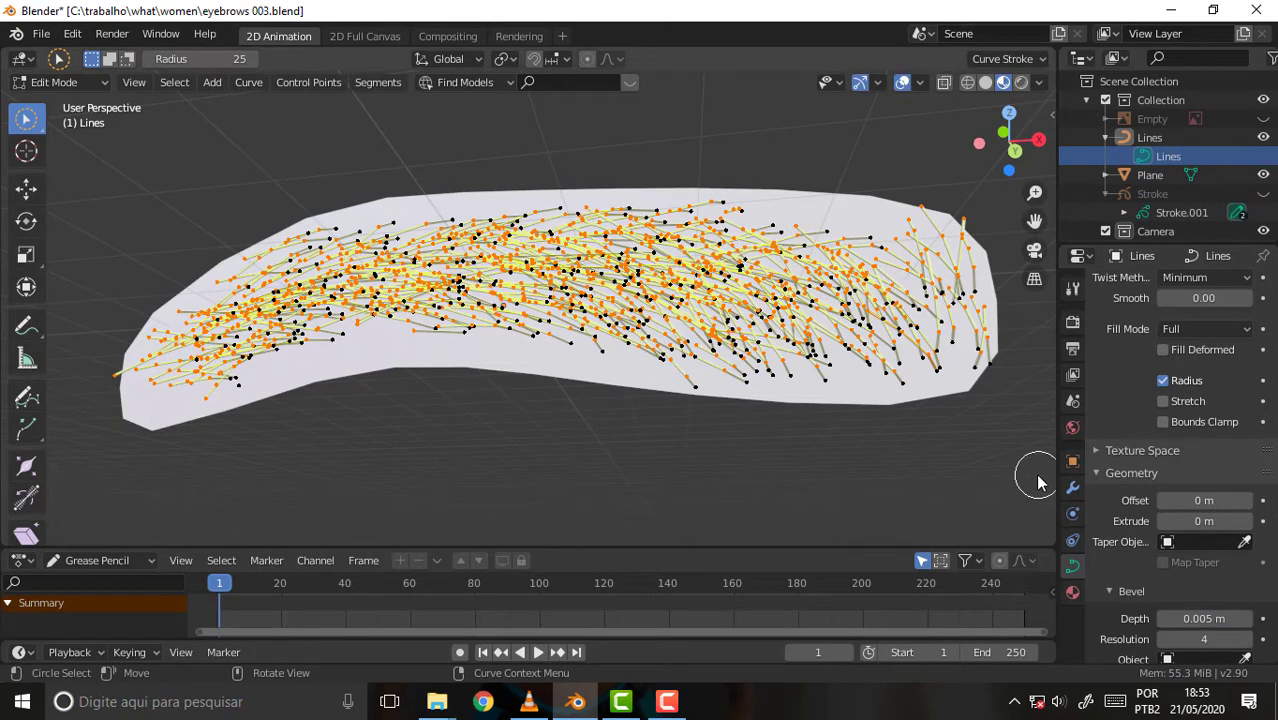
drag(1196, 645, 1160, 645)
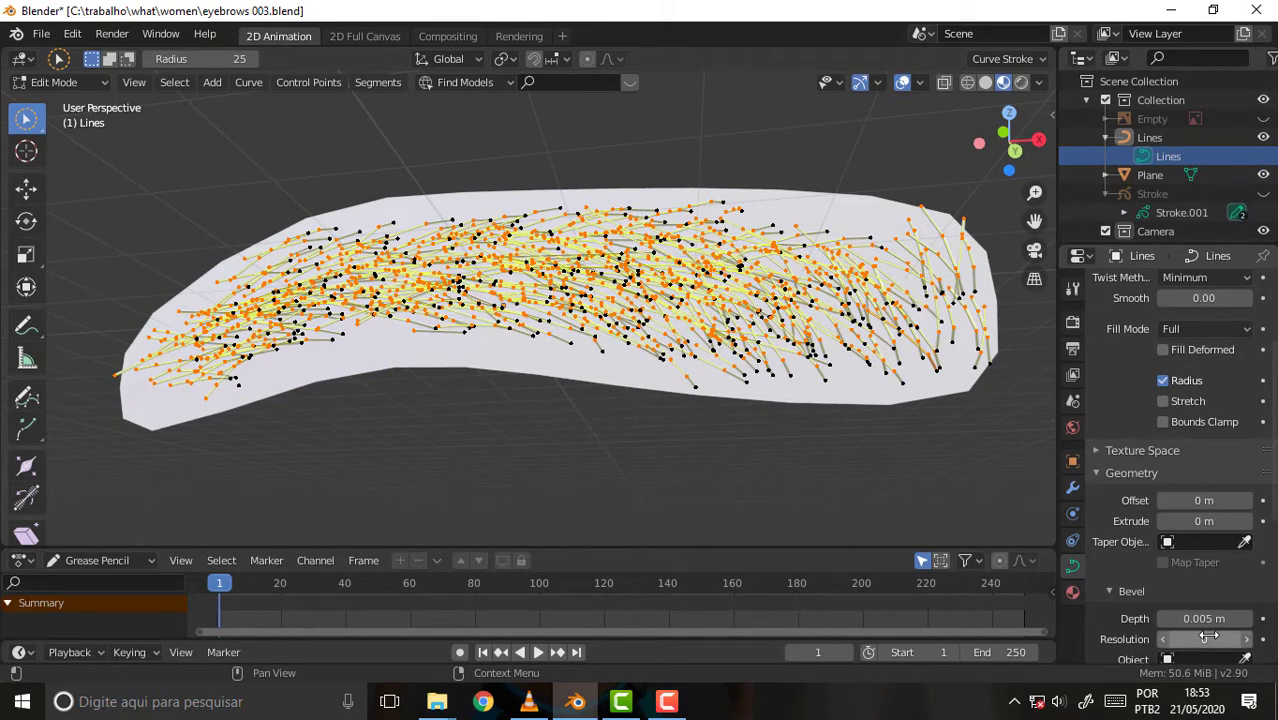
scroll(898, 255, up, 3)
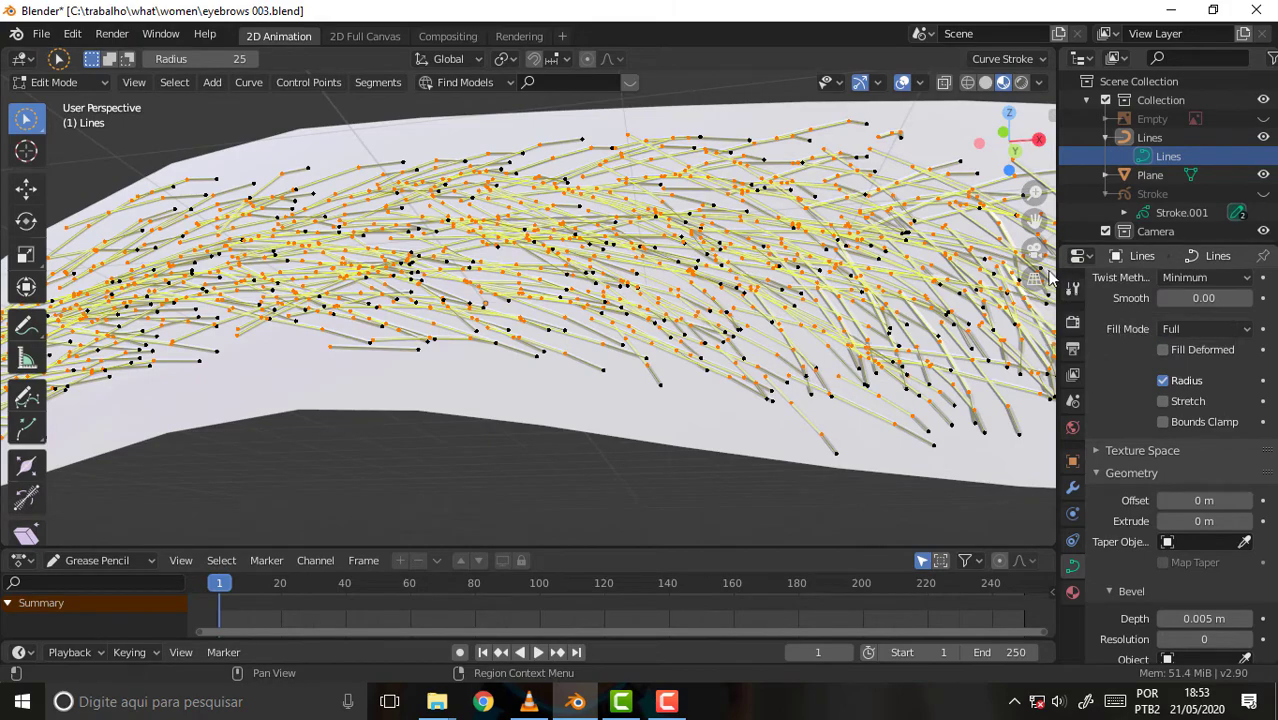
Undo a stray X-axis move, then test 0.008 m bevel depth before settling on 0.005 m
key(g)
key(x)
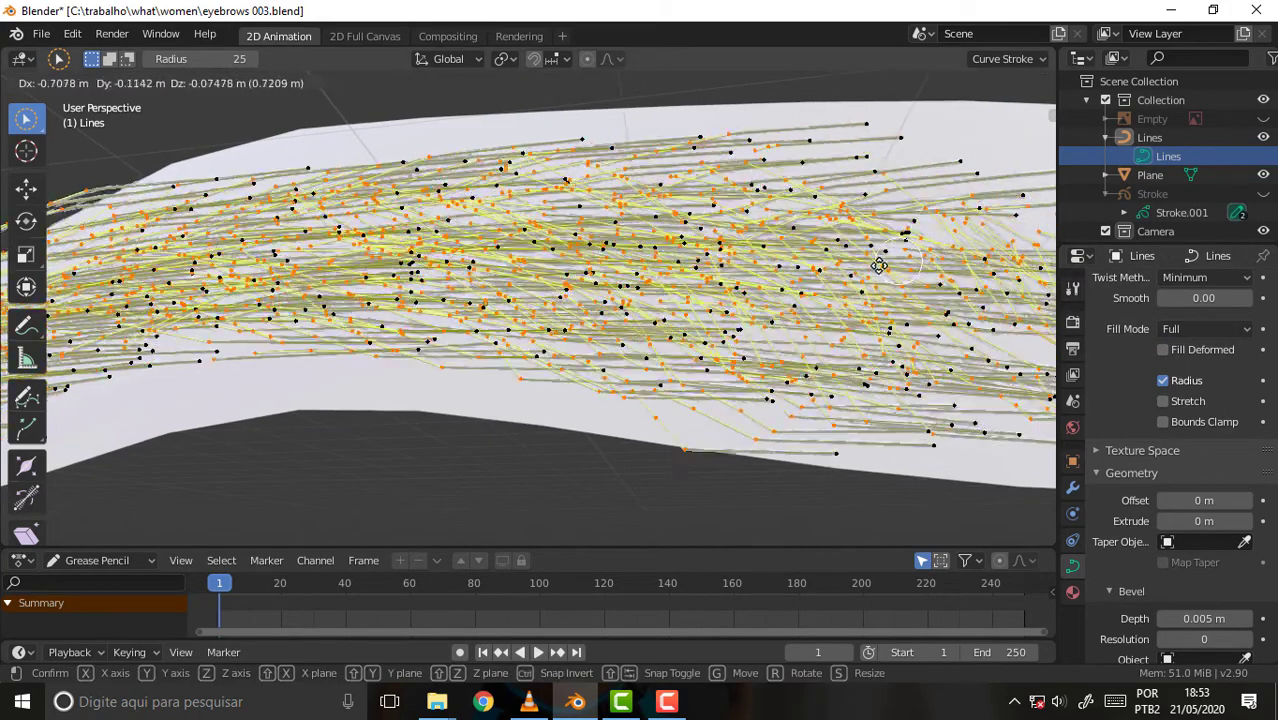
click(923, 253)
key(ctrl+z)
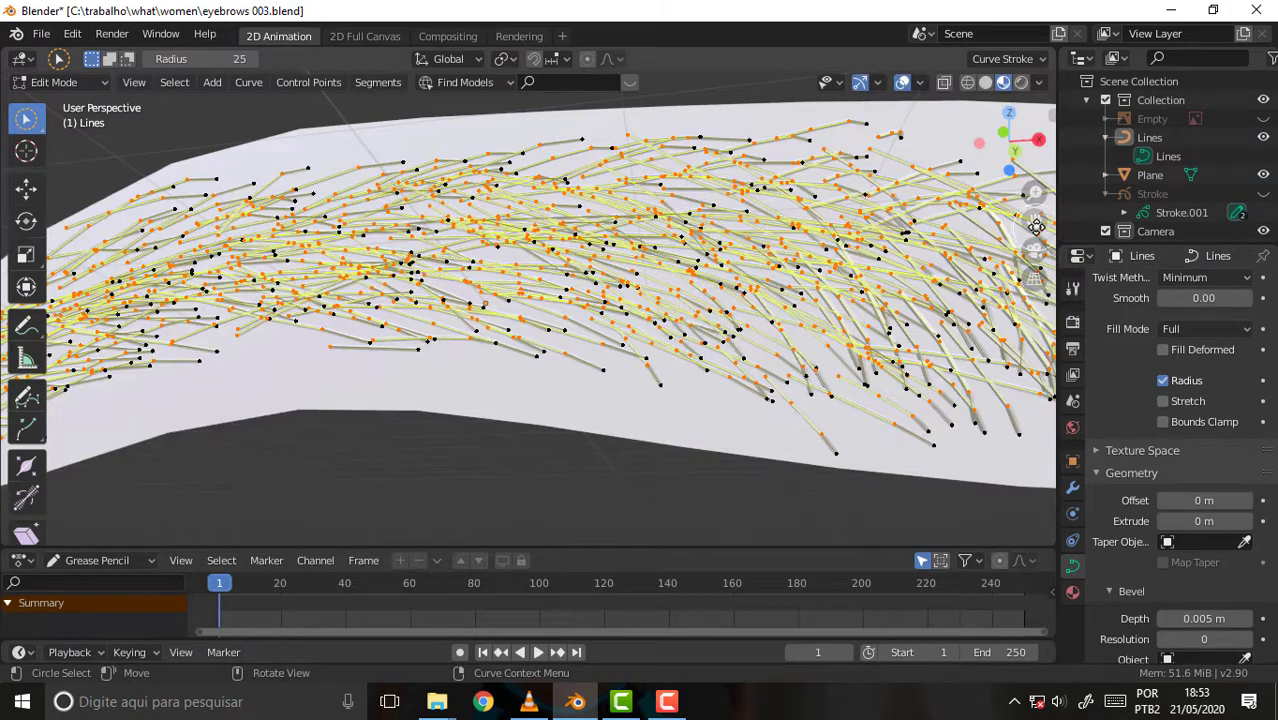
drag(1036, 226, 940, 170)
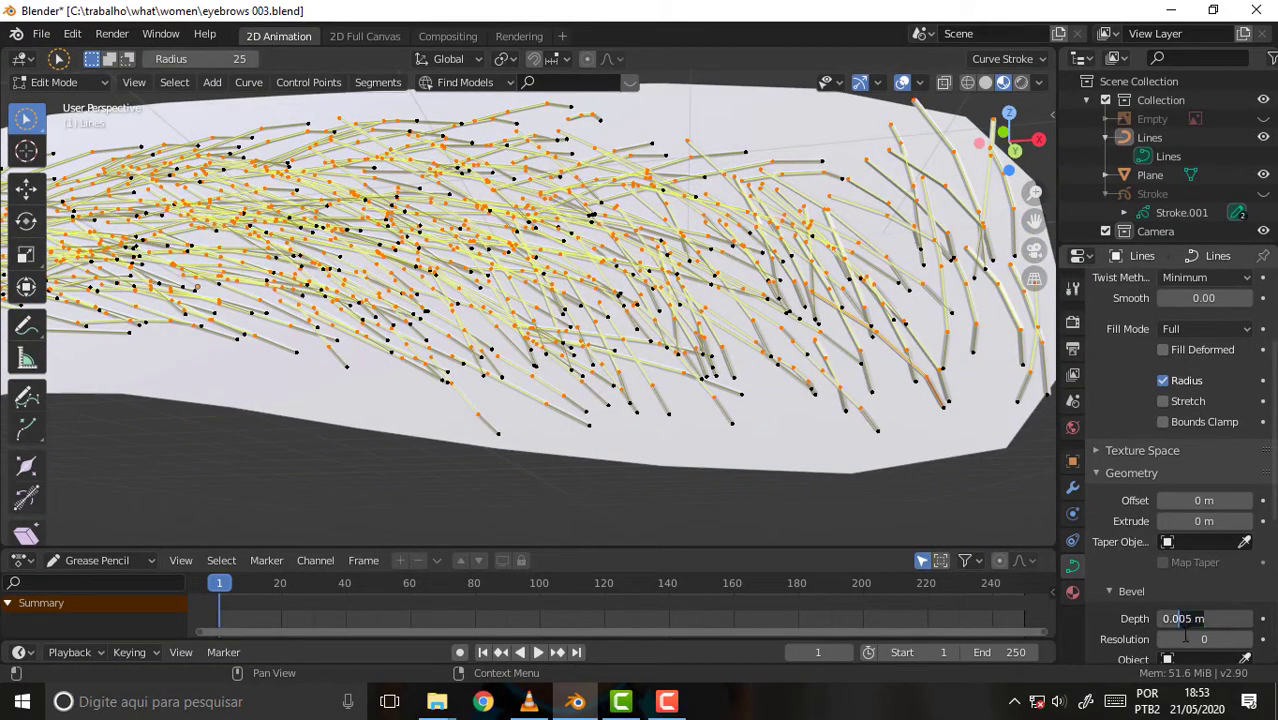
text(8)
key(Return)
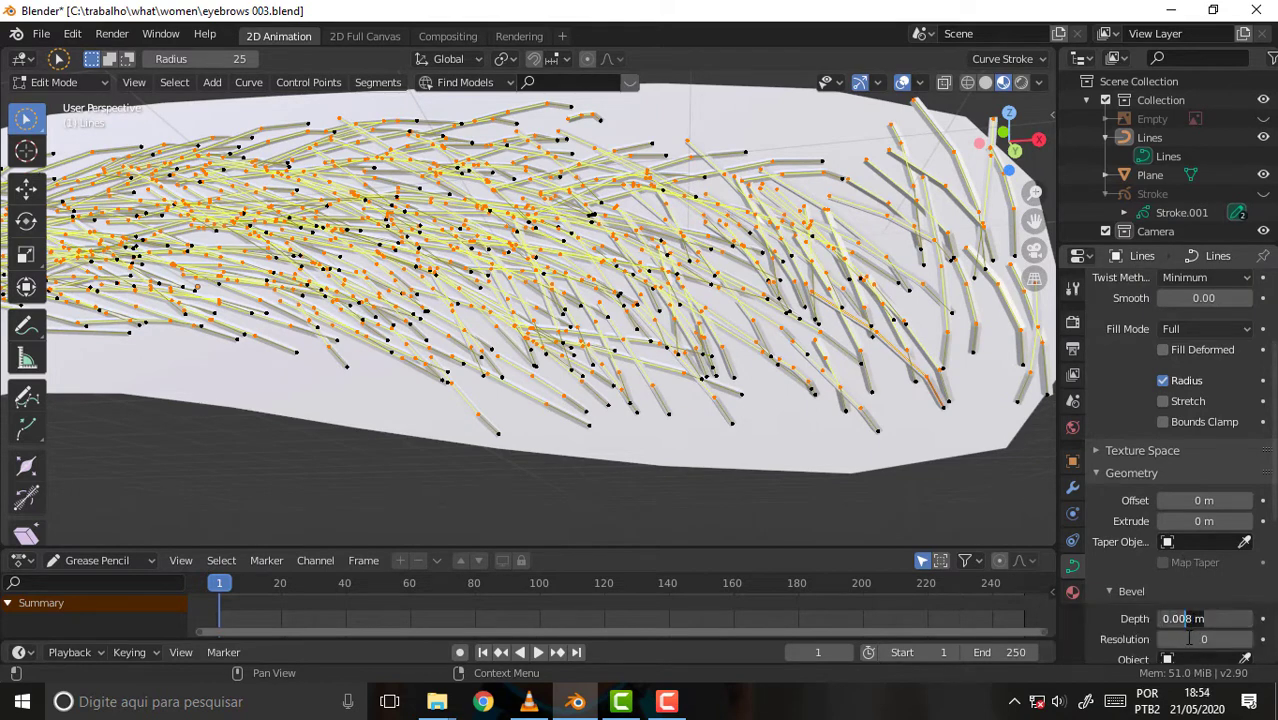
key(Return)
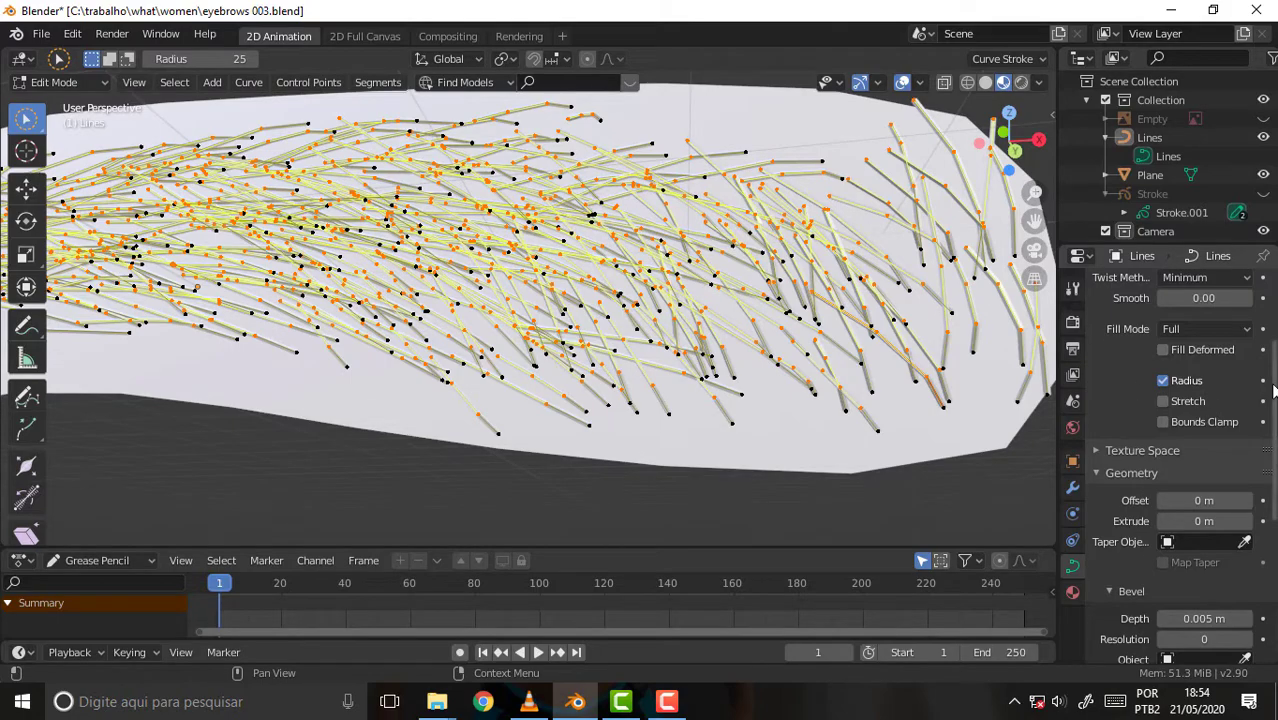
Inspect the strands in wireframe from several angles, then return to Solid shading after a rendered preview
click(968, 83)
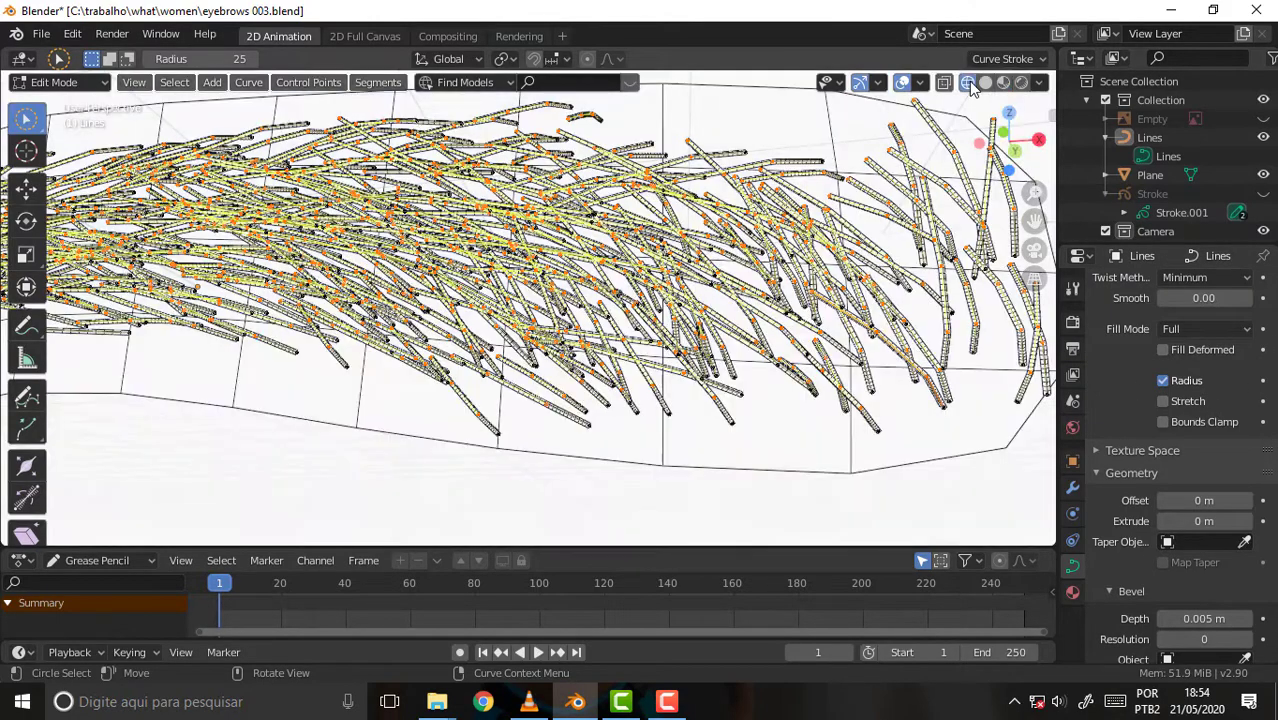
shift+middle_drag(990, 306, 1145, 392)
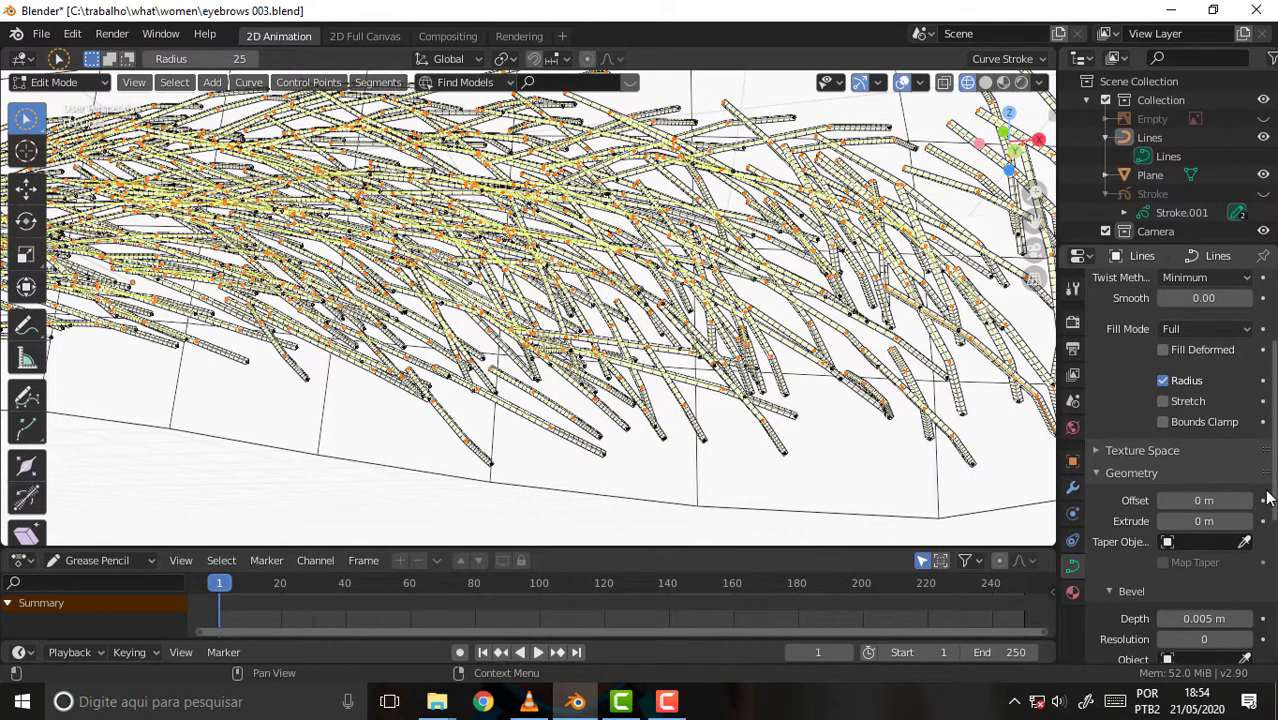
mouse_move(1274, 495)
mouse_down()
mouse_move(1274, 350)
mouse_move(1165, 365)
mouse_move(1215, 365)
mouse_up()
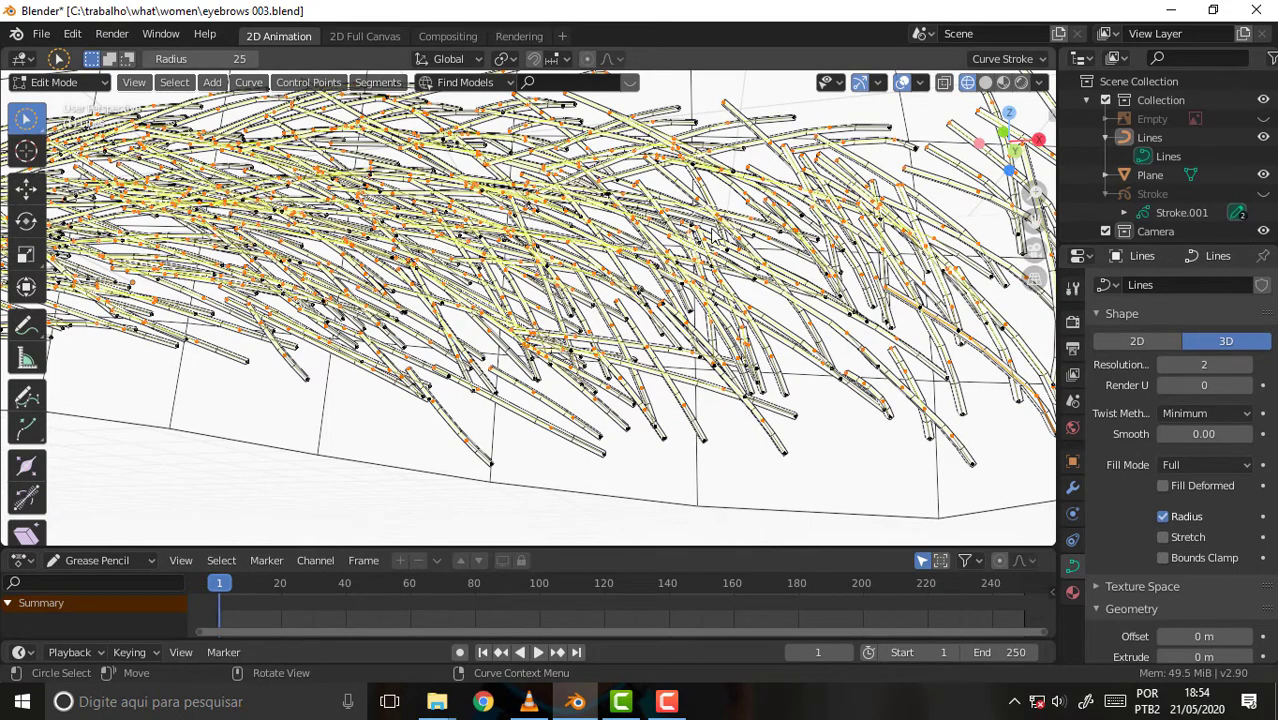
scroll(715, 233, down, 5)
scroll(715, 233, up, 2)
scroll(715, 233, up, 2)
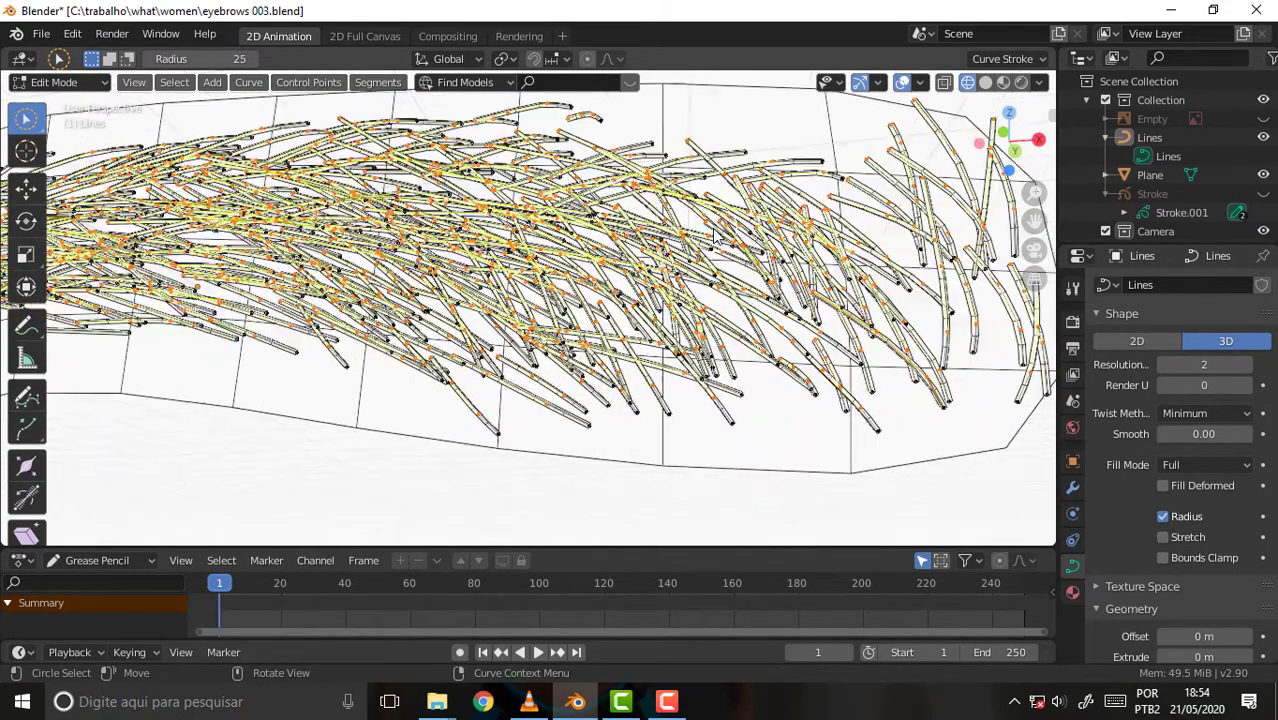
scroll(828, 232, down, 2)
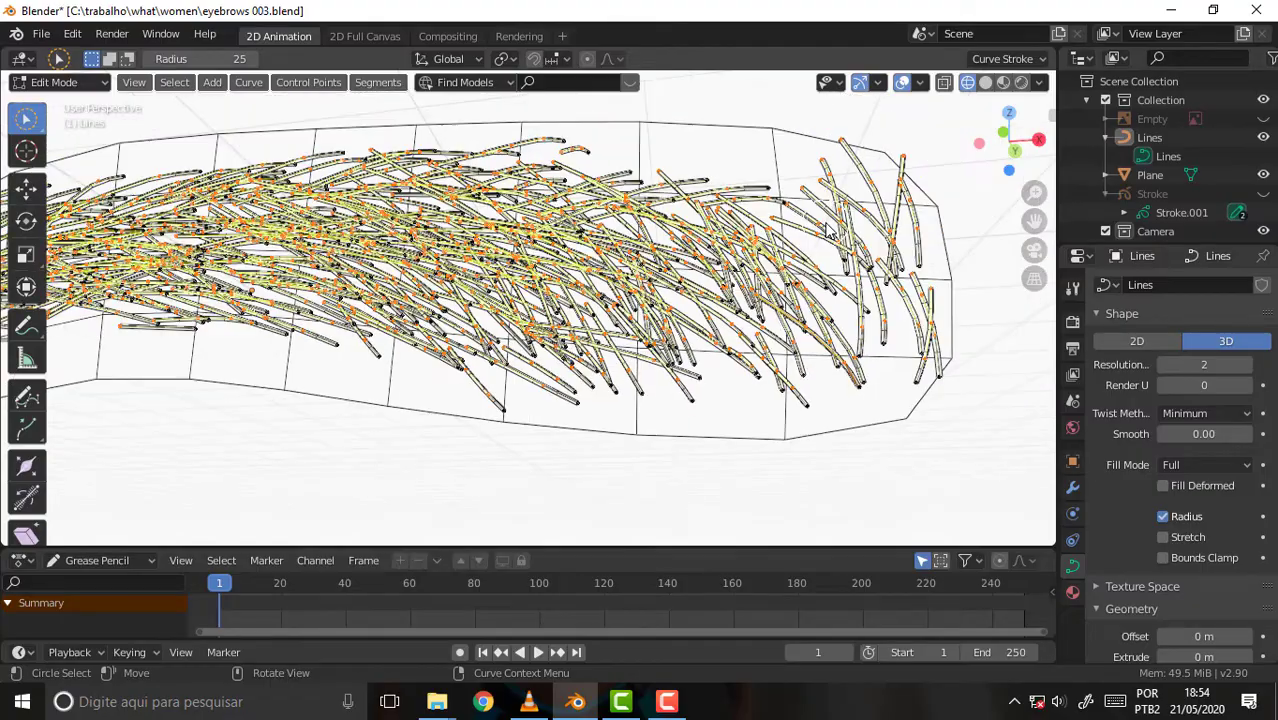
middle_drag(828, 232, 787, 275)
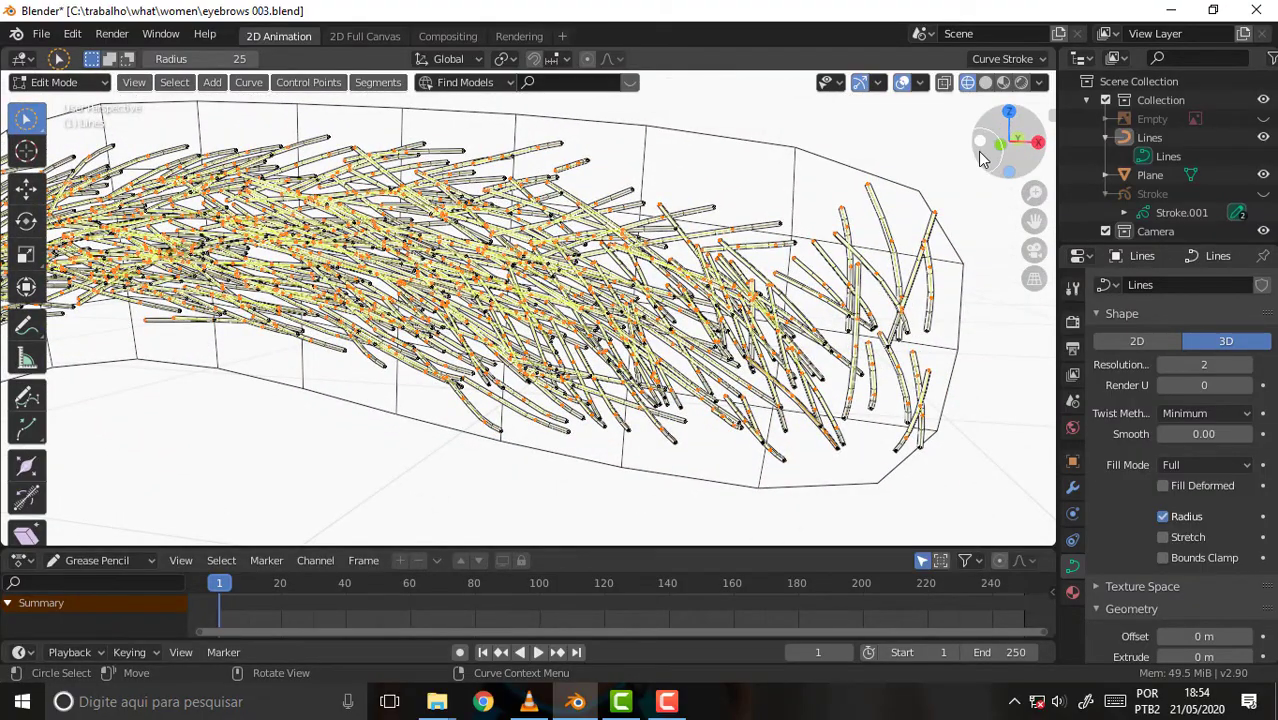
mouse_move(838, 216)
middle_down()
mouse_move(685, 247)
mouse_move(643, 239)
mouse_move(728, 223)
mouse_move(790, 118)
mouse_move(822, 516)
mouse_move(830, 126)
mouse_move(826, 185)
mouse_move(787, 217)
middle_up()
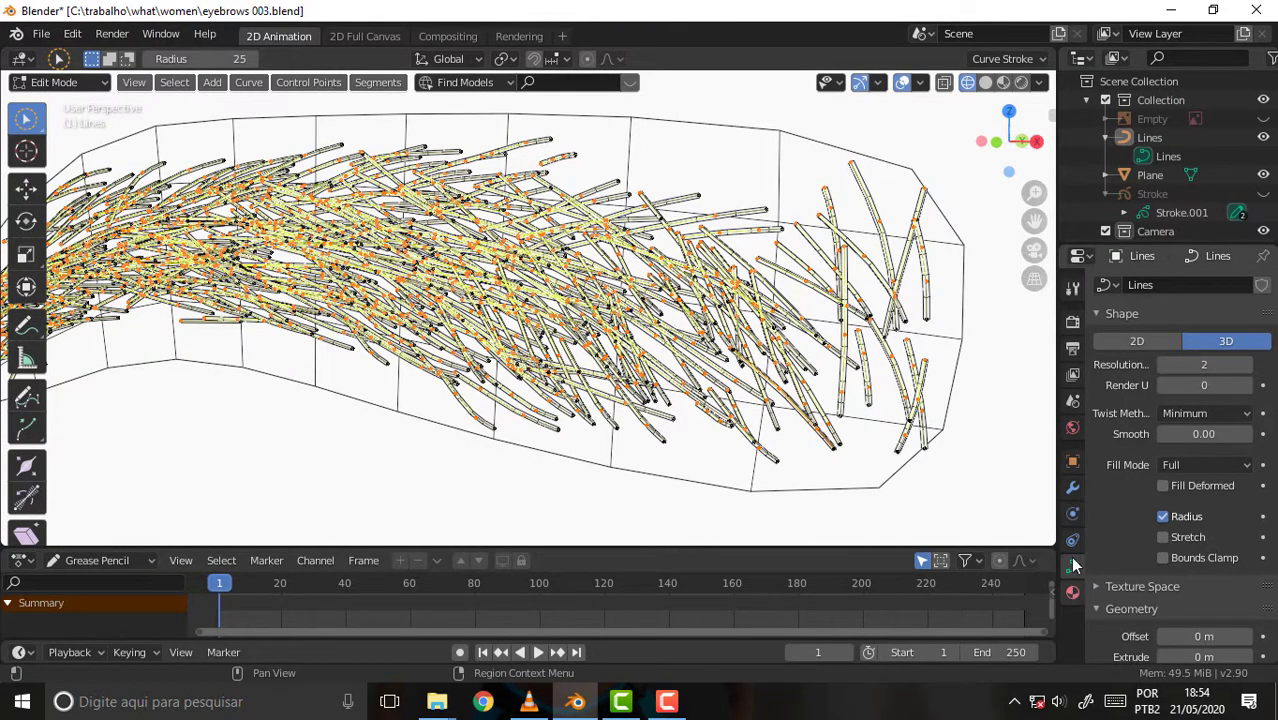
click(1022, 84)
click(1003, 84)
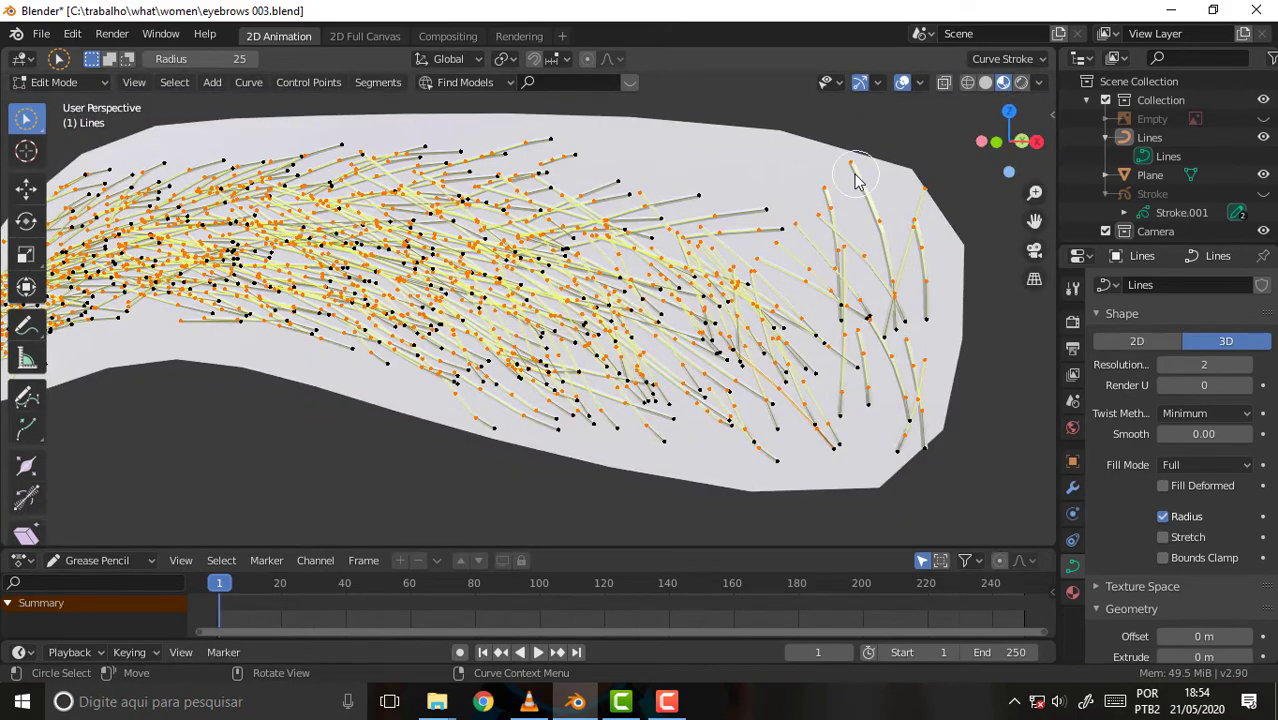
Deselect all curve points with Alt+A and switch the Lines curve to Object Mode
key(alt+a)
mouse_move(863, 115)
middle_down()
mouse_move(833, 171)
mouse_move(859, 148)
mouse_move(841, 139)
middle_up()
click(43, 82)
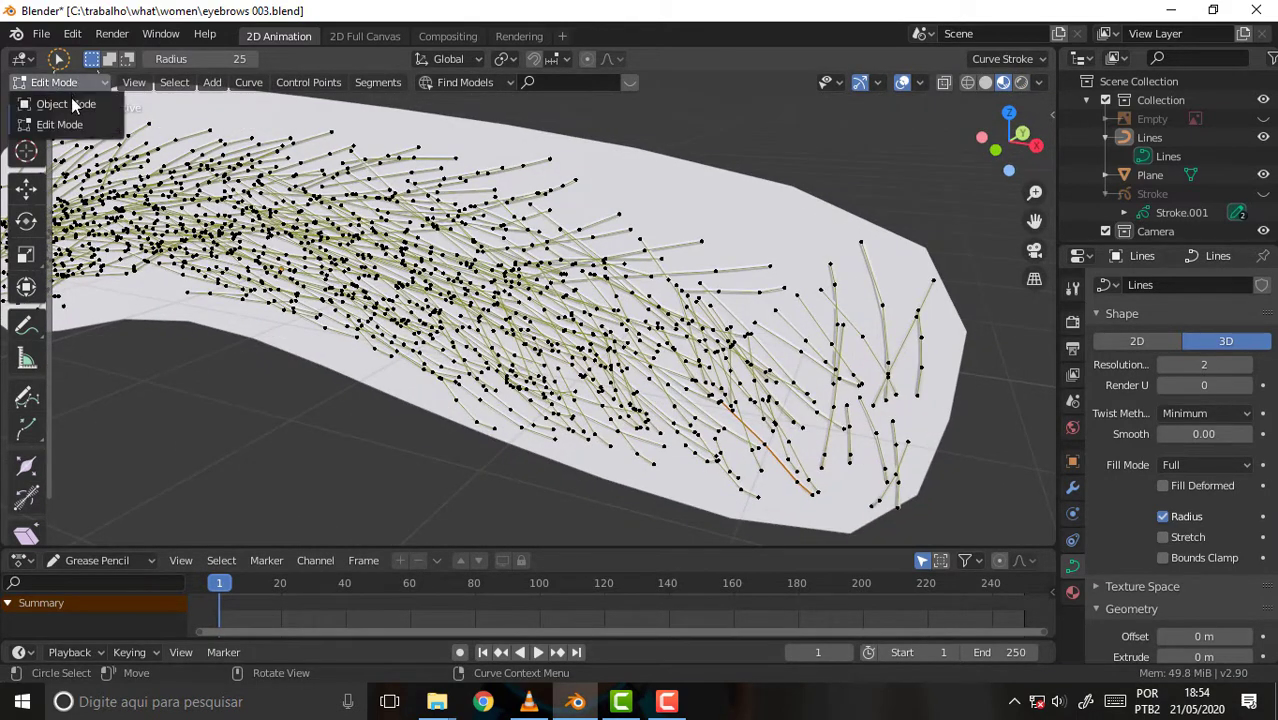
click(55, 100)
mouse_move(681, 163)
middle_down()
mouse_move(628, 188)
mouse_move(679, 93)
mouse_move(695, 497)
mouse_move(729, 434)
mouse_move(756, 500)
mouse_move(722, 134)
mouse_move(697, 205)
mouse_move(719, 226)
mouse_move(765, 120)
mouse_move(688, 545)
mouse_move(698, 78)
mouse_move(711, 183)
mouse_move(750, 191)
mouse_move(731, 170)
middle_up()
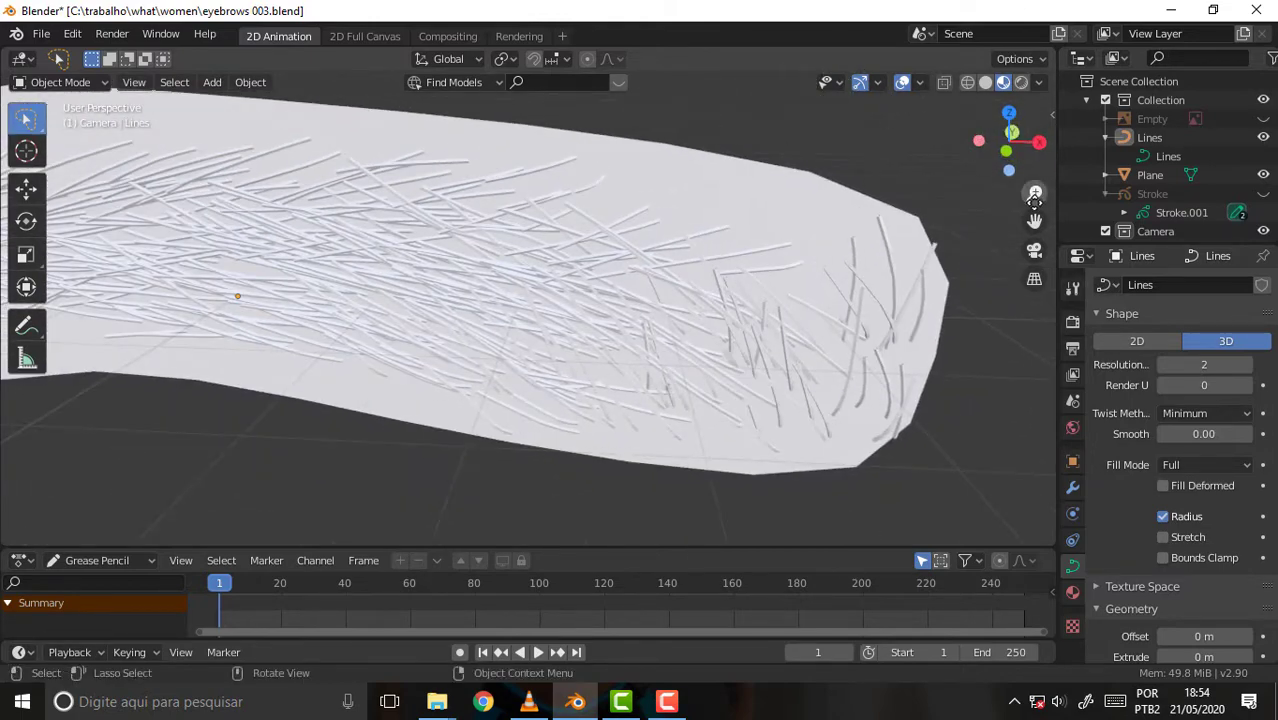
Orbit and pan around the white hair tubes, viewing the eyebrow from low and edge-on angles
drag(1030, 228, 587, 188)
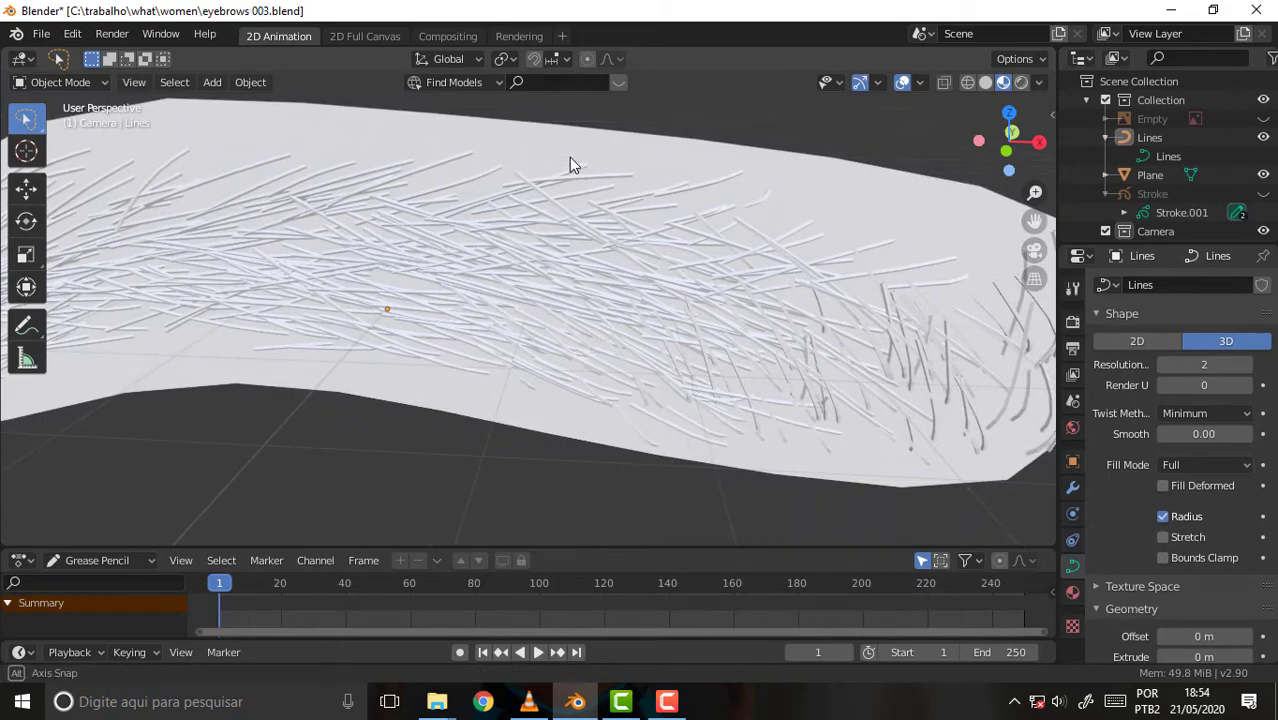
mouse_move(569, 157)
middle_down()
mouse_move(505, 531)
mouse_move(505, 488)
mouse_move(525, 449)
mouse_move(556, 431)
mouse_move(585, 114)
mouse_move(605, 289)
mouse_move(593, 171)
mouse_move(570, 528)
mouse_move(545, 528)
mouse_move(578, 152)
middle_up()
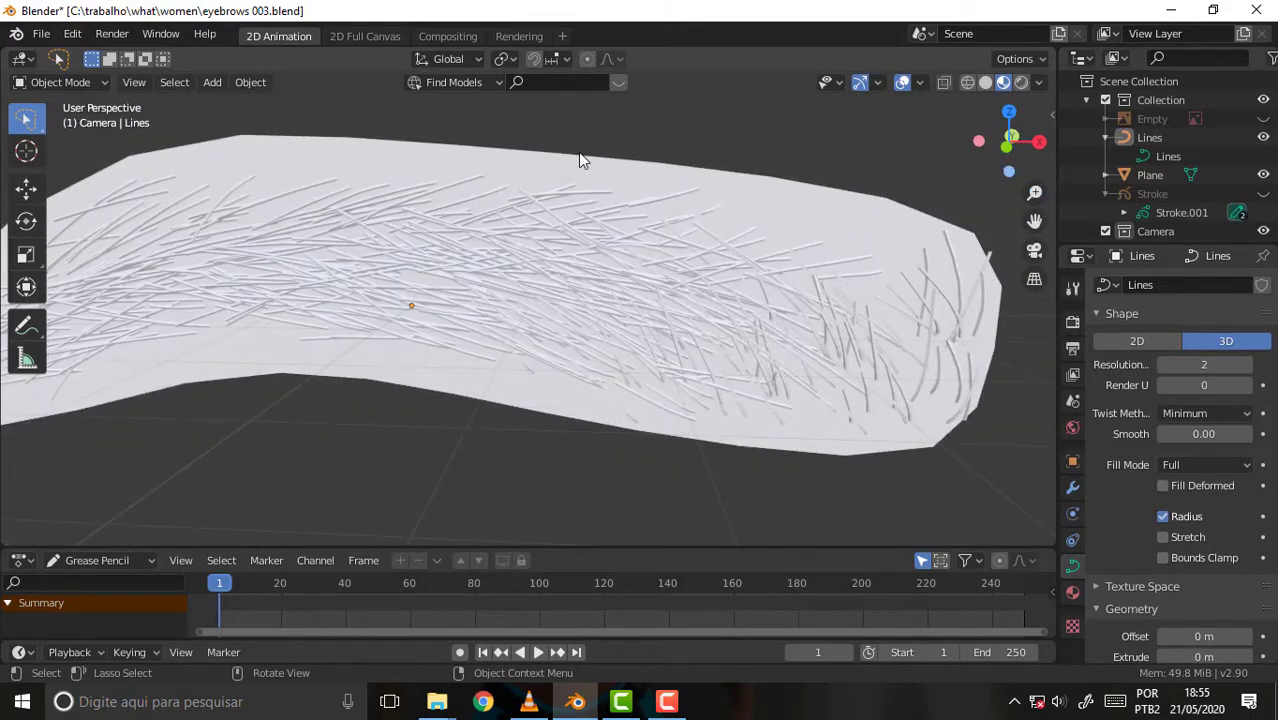
drag(1033, 226, 0, 233)
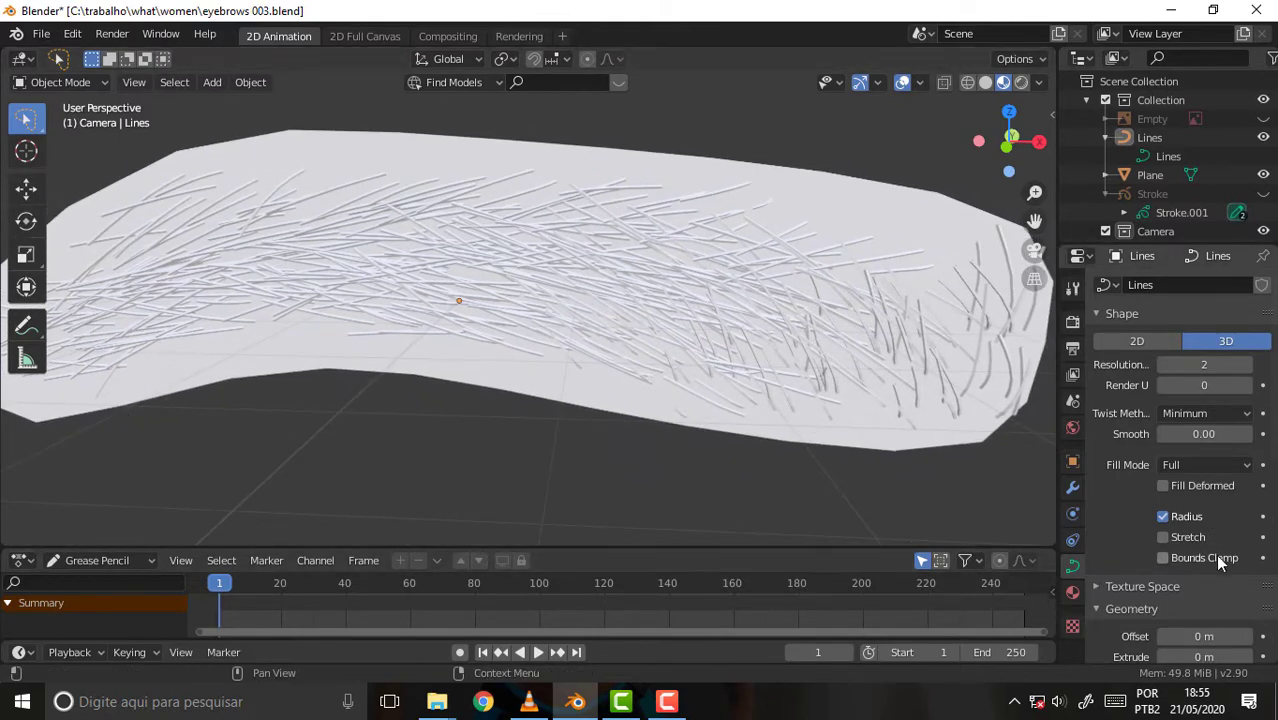
scroll(353, 230, down, 3)
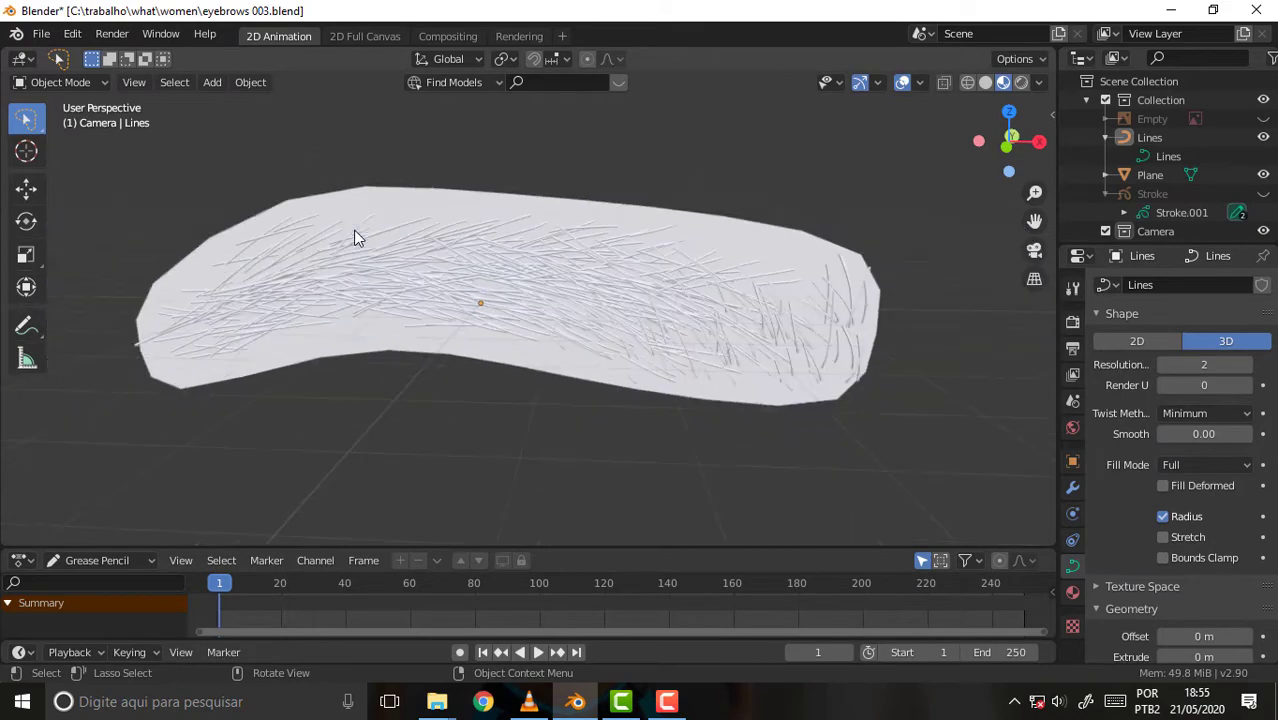
scroll(353, 230, up, 3)
mouse_move(353, 230)
middle_down()
mouse_move(579, 231)
mouse_move(448, 214)
mouse_move(505, 231)
mouse_move(522, 163)
mouse_move(564, 242)
mouse_move(560, 230)
middle_up()
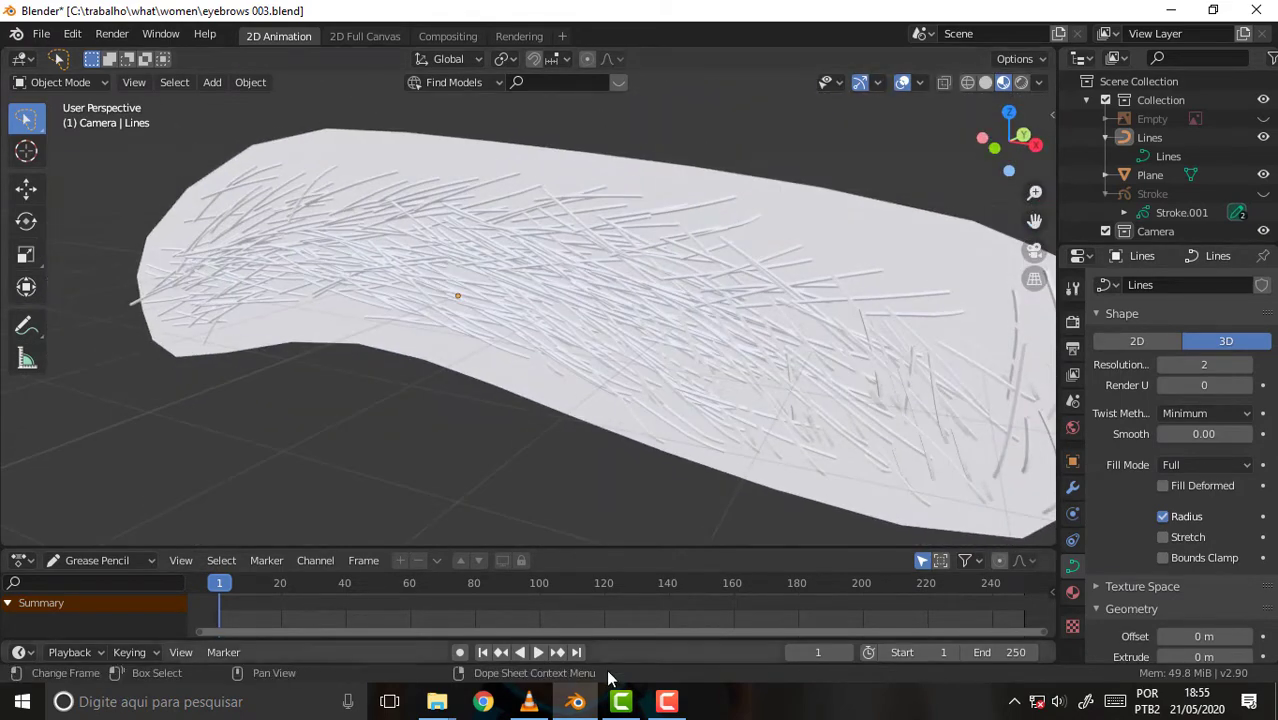
click(667, 705)
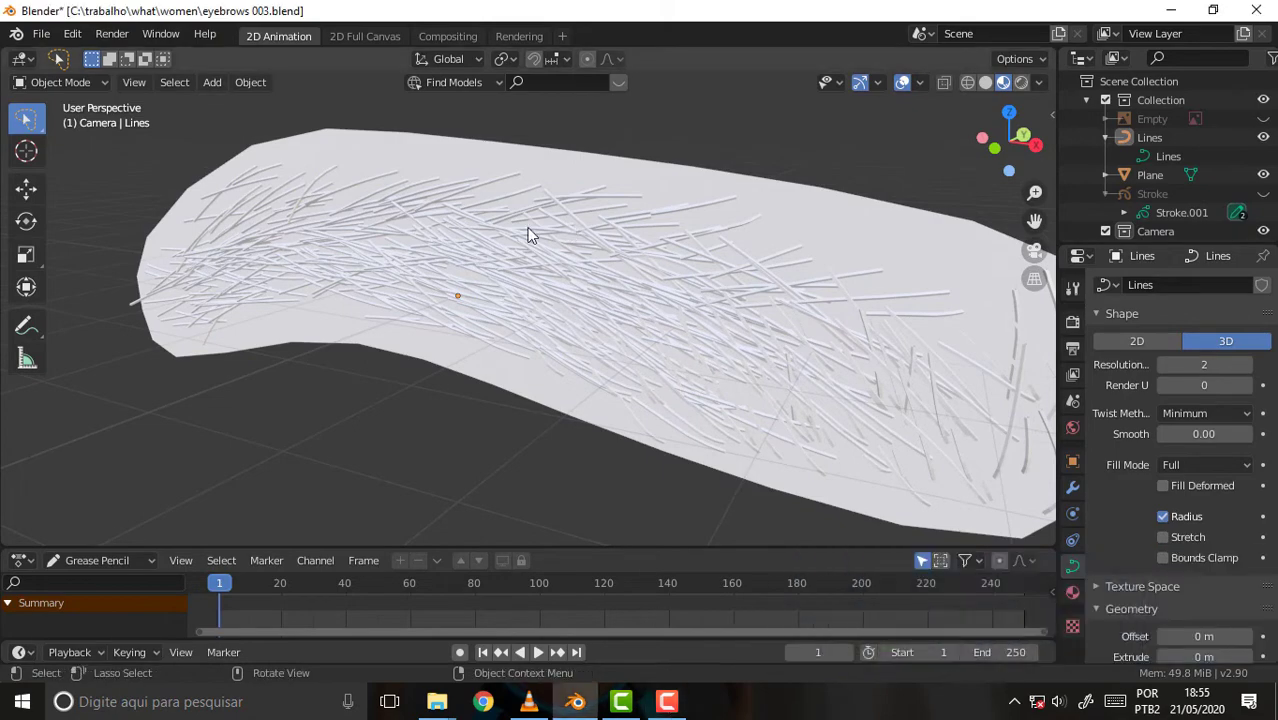
mouse_move(528, 234)
middle_down()
mouse_move(622, 234)
mouse_move(583, 175)
mouse_move(582, 123)
mouse_move(590, 516)
mouse_move(590, 114)
mouse_move(593, 231)
mouse_move(576, 226)
middle_up()
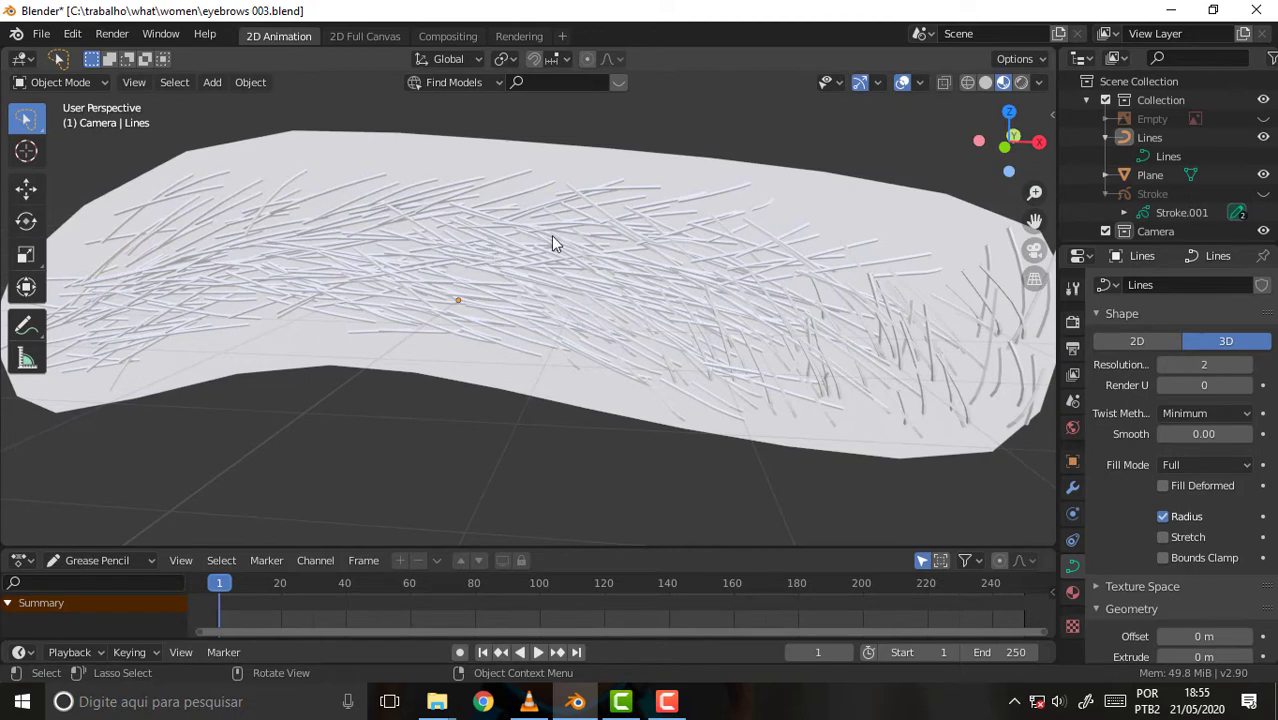
mouse_move(555, 242)
middle_down()
mouse_move(557, 424)
mouse_move(613, 120)
mouse_move(587, 513)
mouse_move(562, 496)
mouse_move(564, 116)
mouse_move(602, 317)
mouse_move(610, 465)
mouse_move(633, 171)
mouse_move(548, 140)
middle_up()
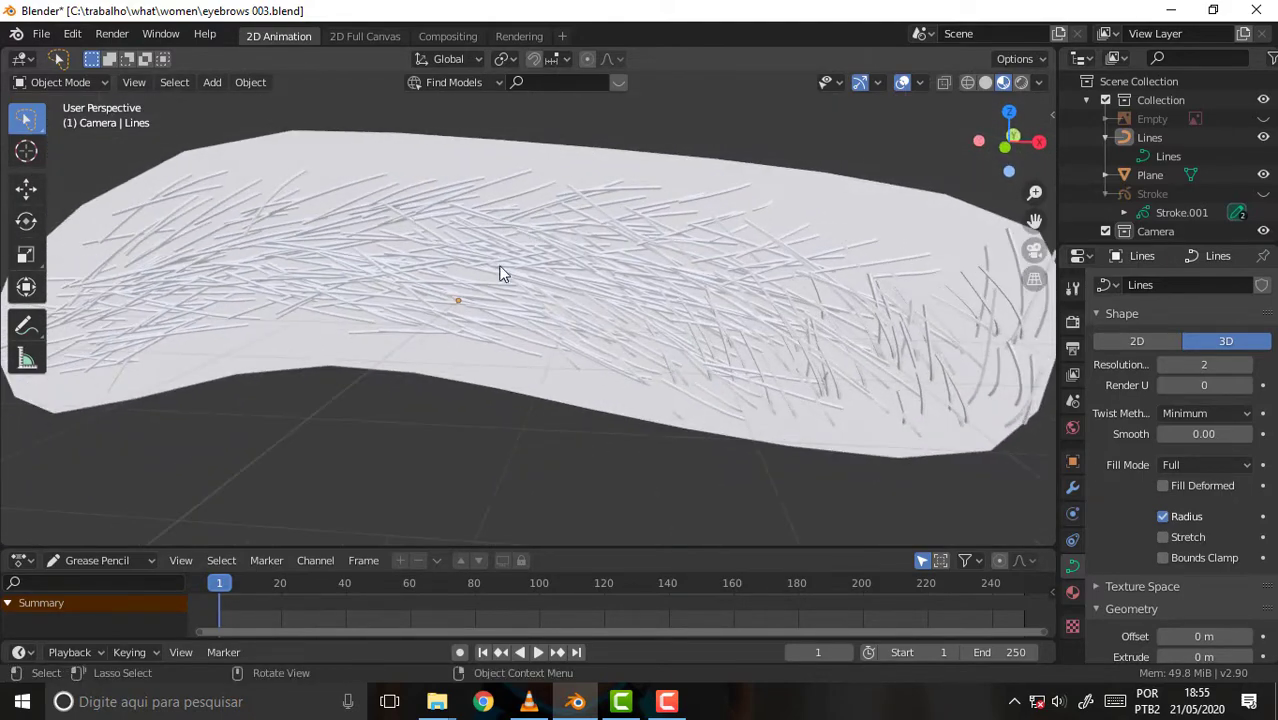
mouse_move(561, 264)
middle_down()
mouse_move(591, 262)
mouse_move(604, 505)
mouse_move(619, 502)
mouse_move(619, 536)
mouse_move(617, 188)
mouse_move(625, 242)
mouse_move(616, 262)
mouse_move(591, 262)
mouse_move(605, 237)
mouse_move(602, 250)
middle_up()
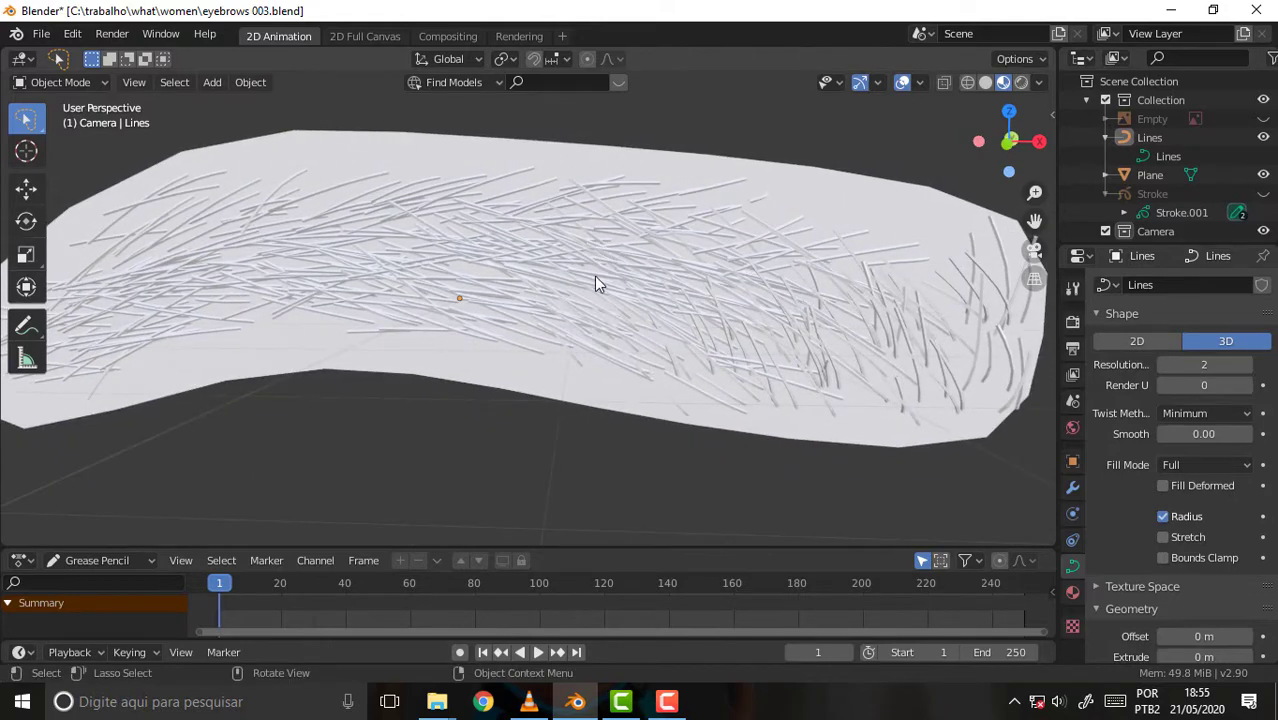
Save the scene as the incremented file eyebrows 004.blend via Save As
click(40, 37)
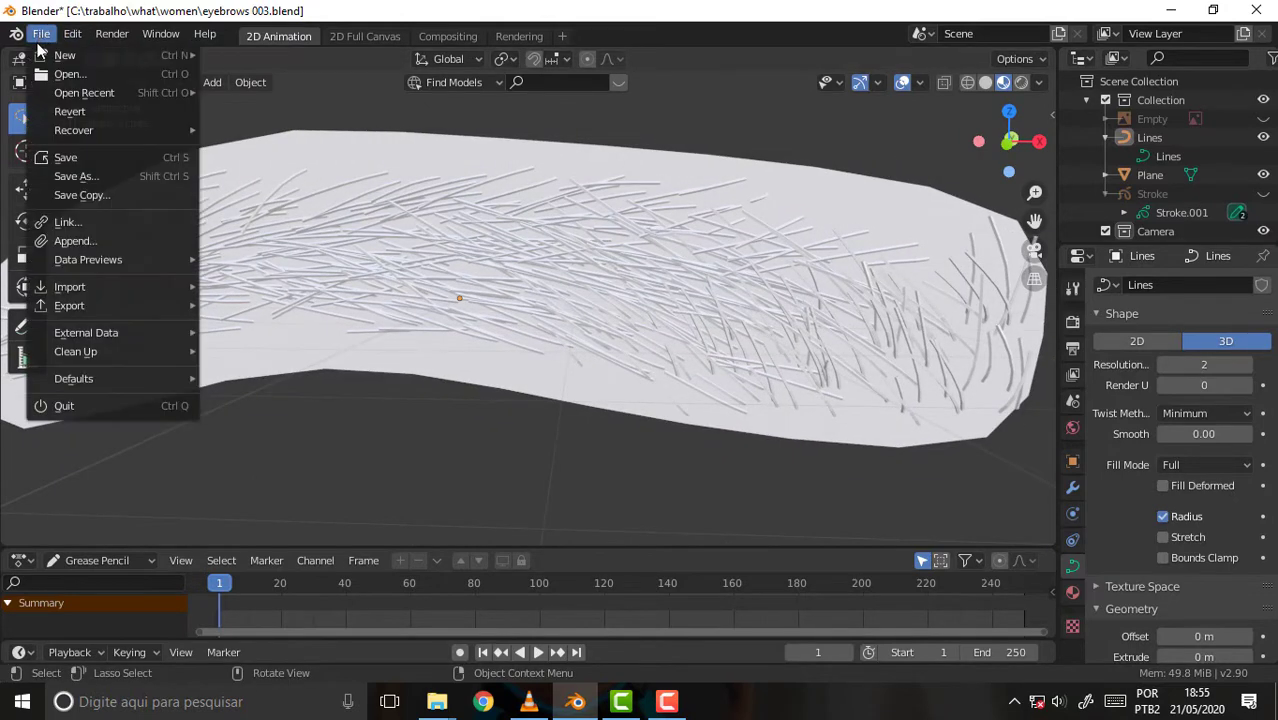
click(84, 178)
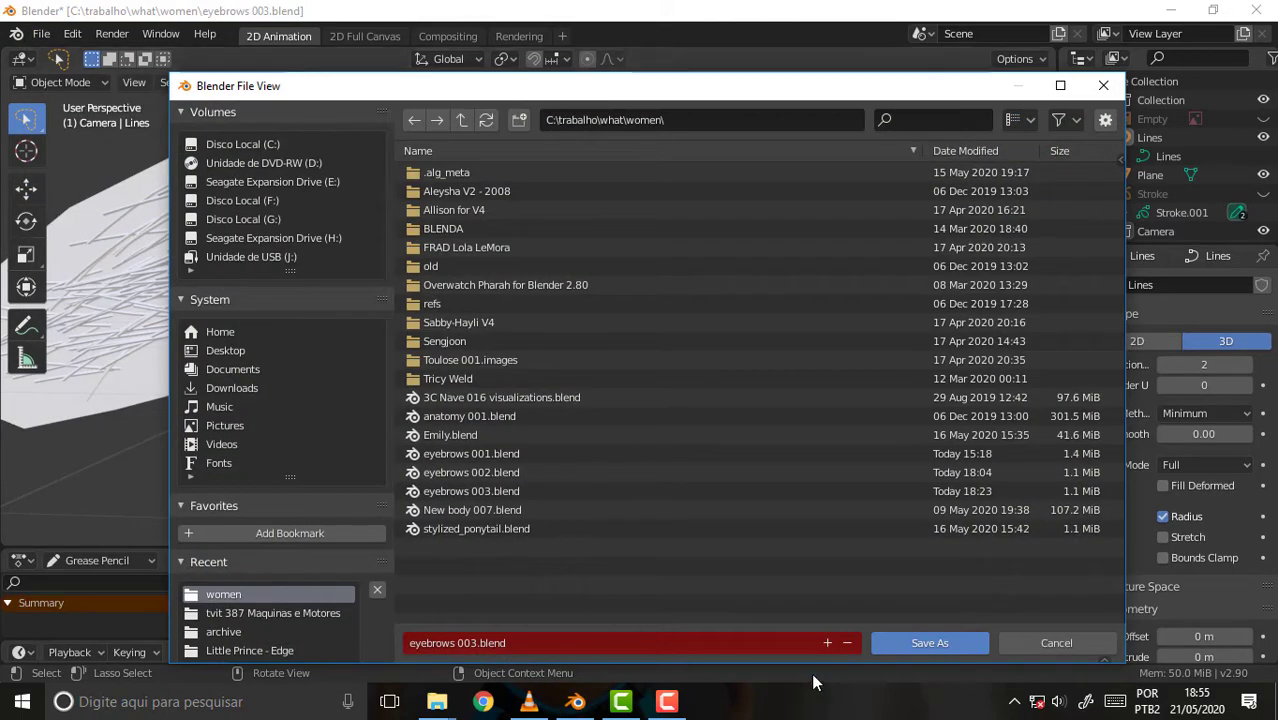
click(826, 644)
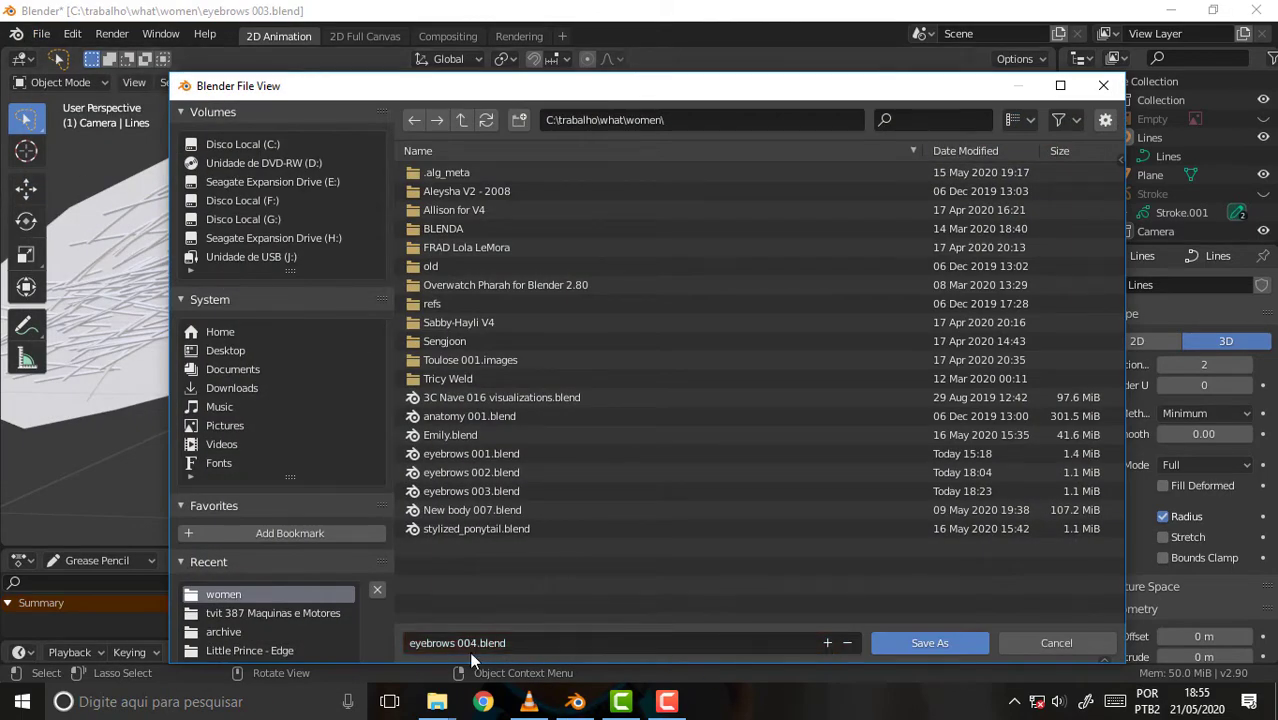
click(928, 645)
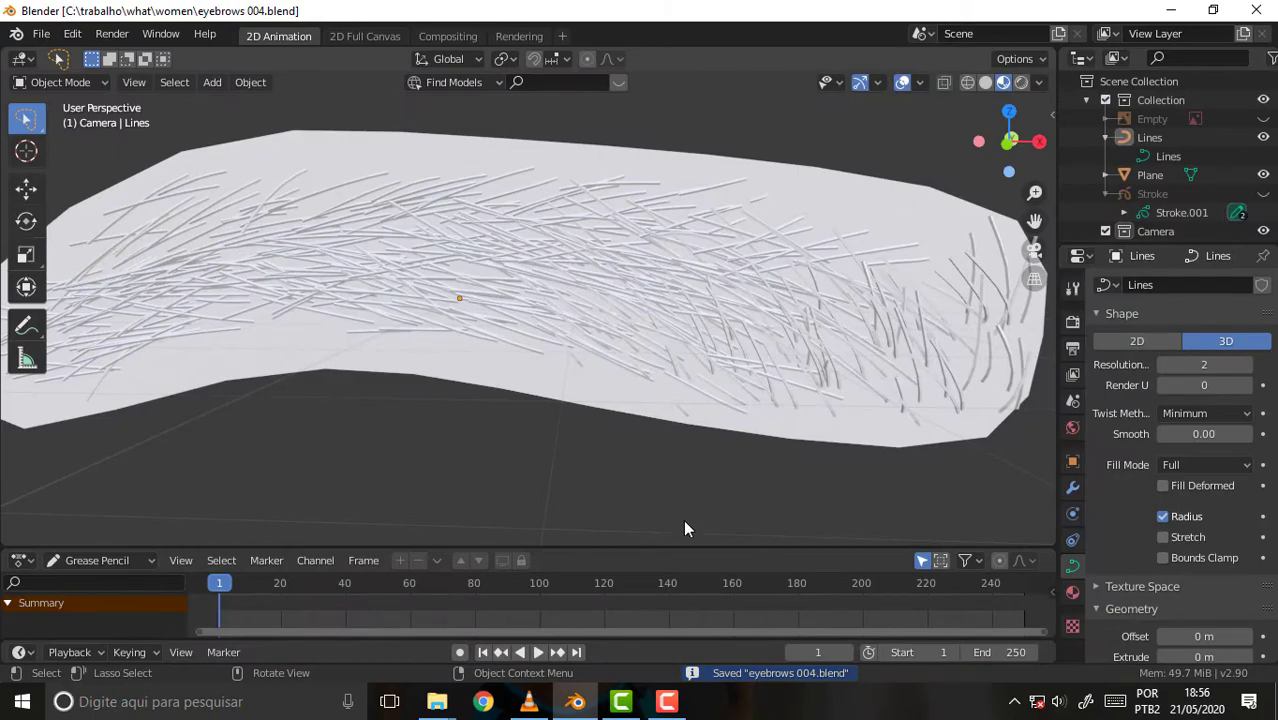